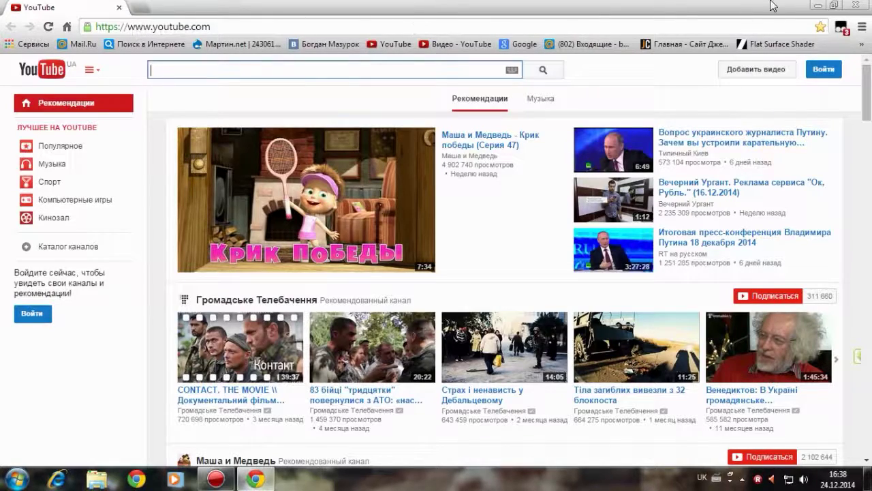
Step: Open Adobe Photoshop from the desktop and create a new document 1280 pixels wide and 720 pixels high
click(819, 5)
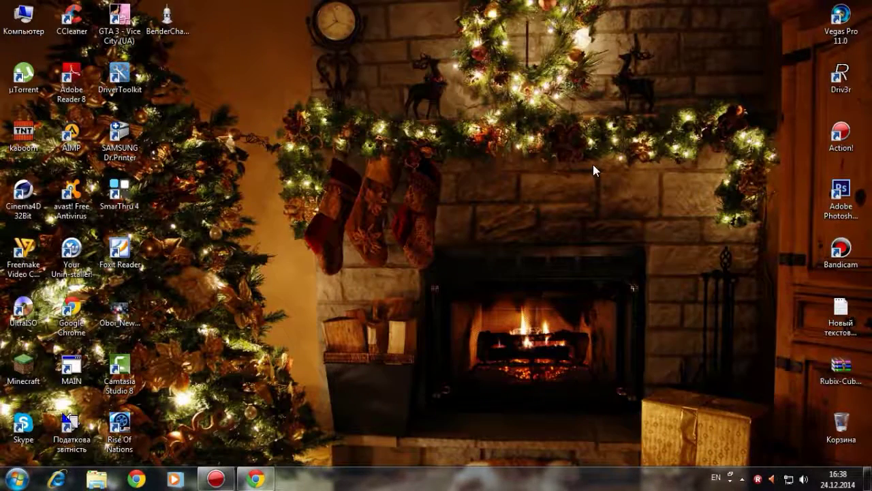
double_click(840, 201)
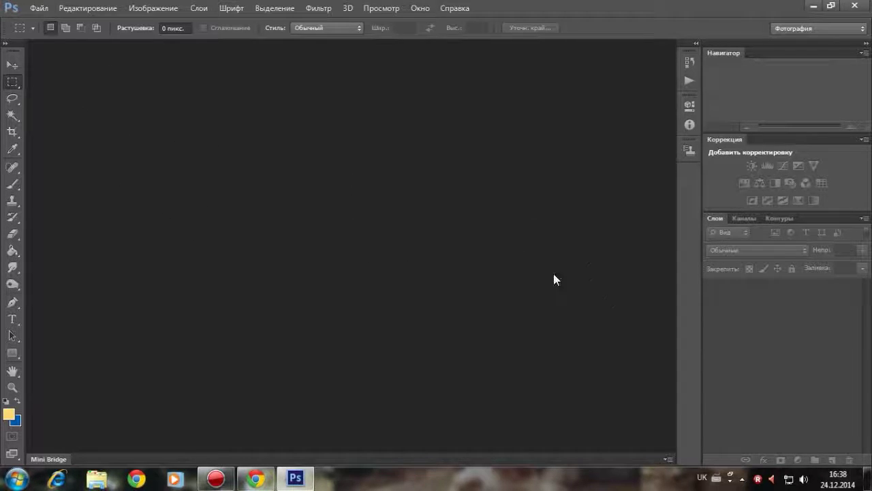
click(39, 8)
click(42, 19)
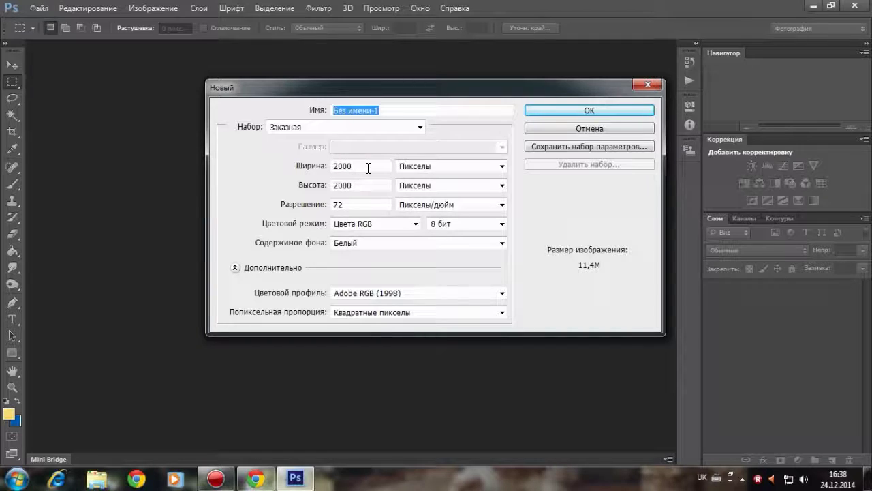
drag(368, 168, 260, 160)
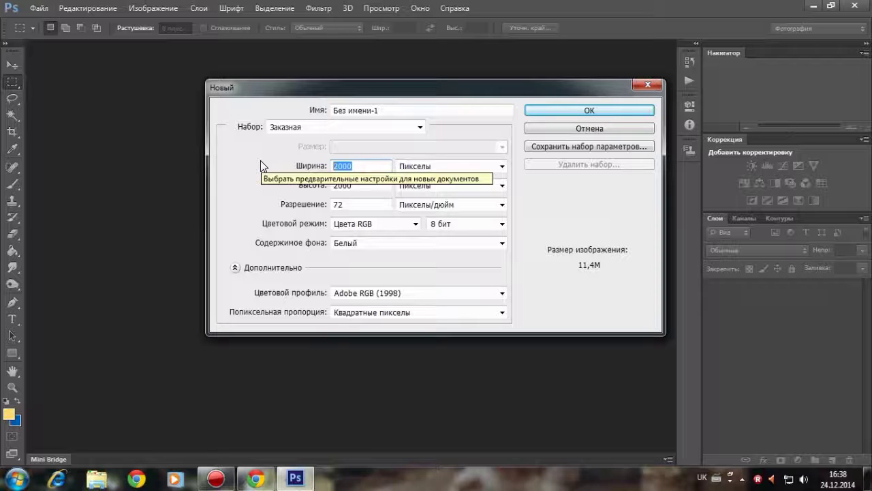
text(128)
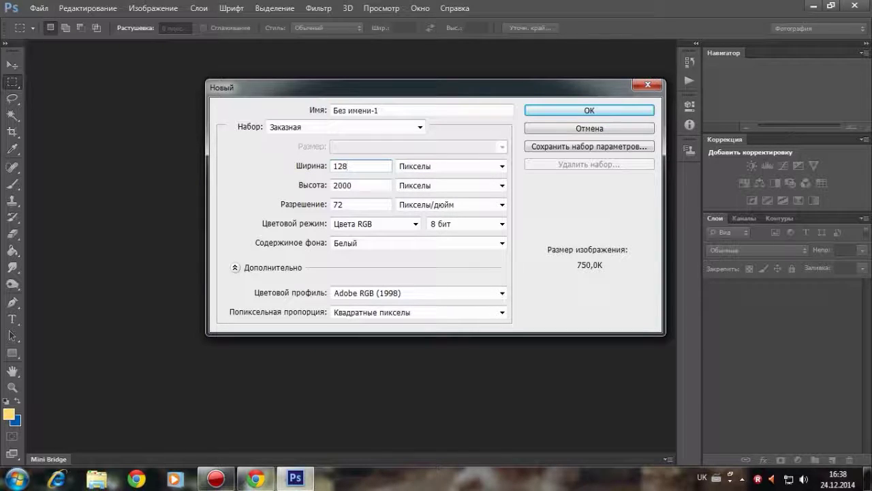
text(0)
key(Tab)
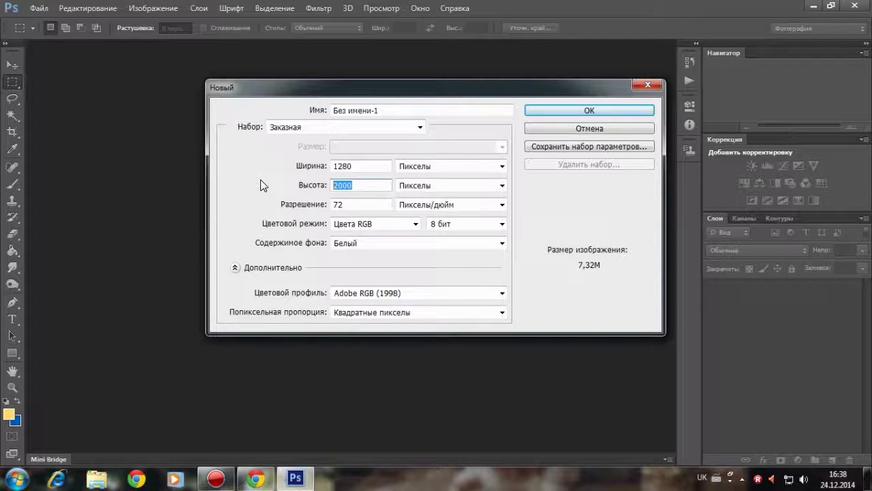
text(720)
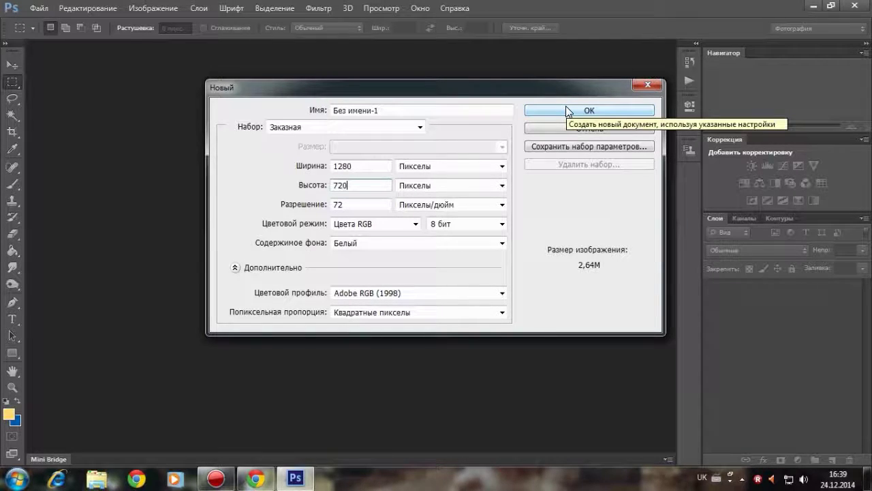
click(567, 111)
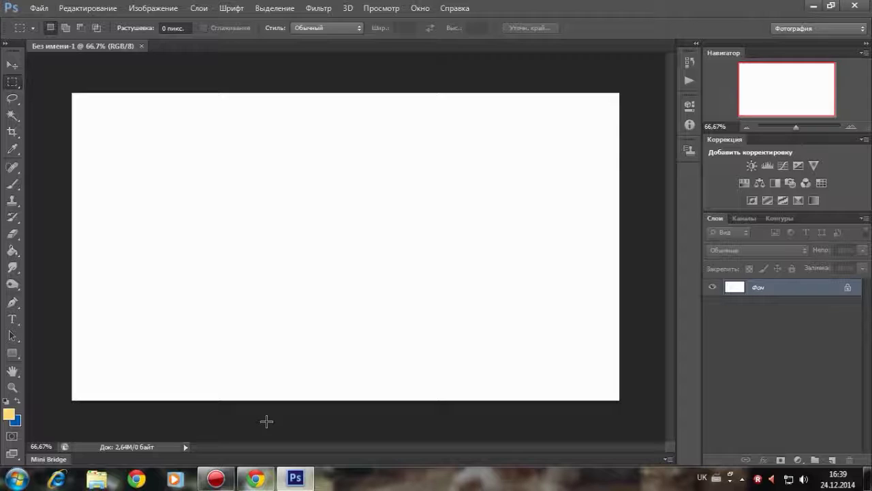
Step: Switch to Chrome and search Google Images for "sky wars minecraft фон"
mouse_move(258, 477)
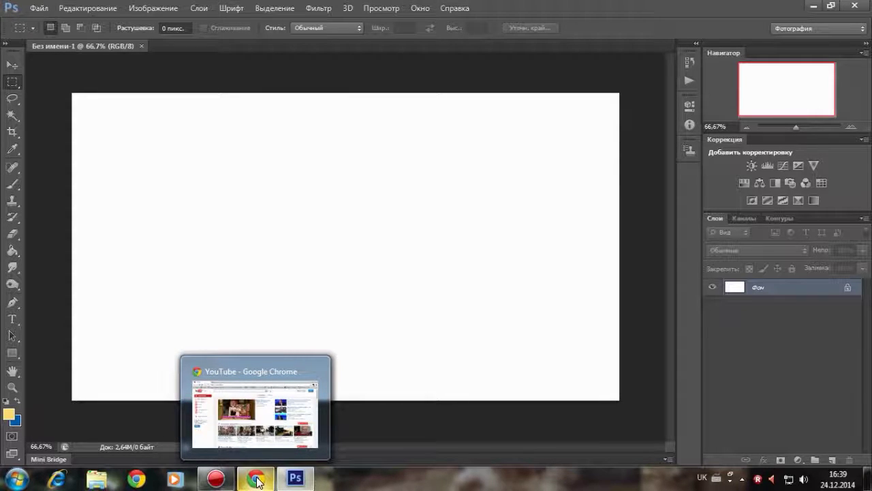
click(261, 480)
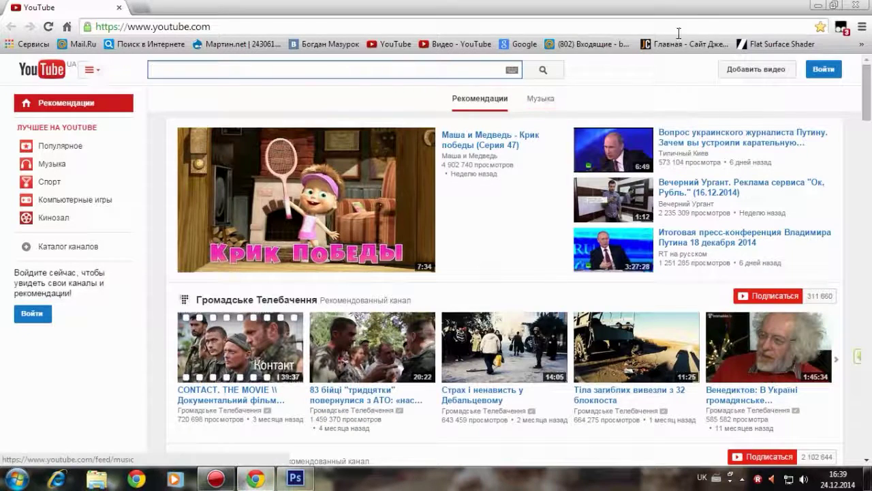
click(523, 44)
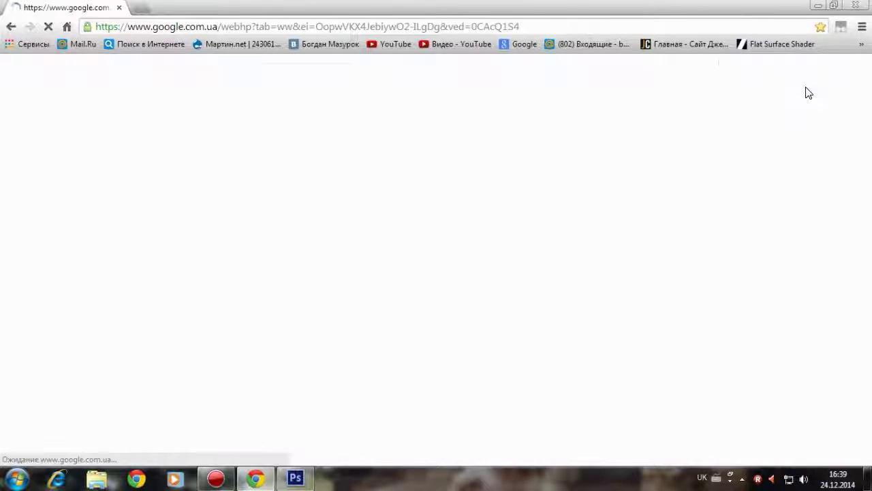
click(753, 91)
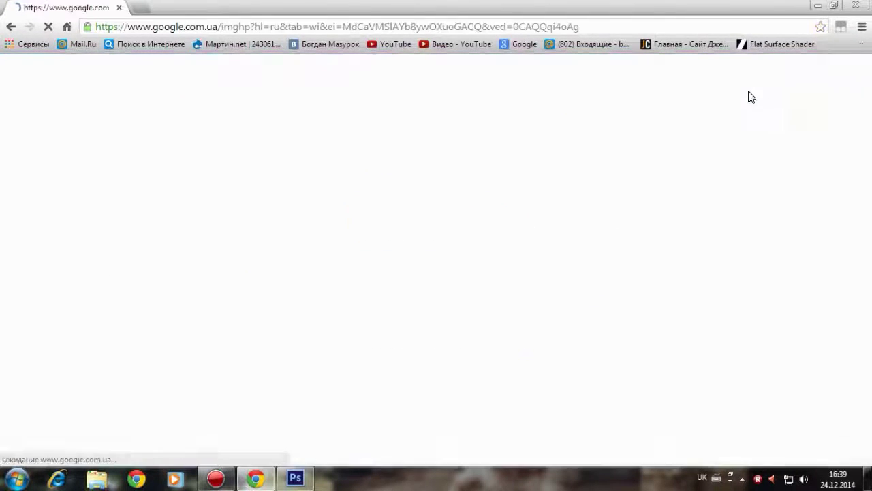
key(alt+shift)
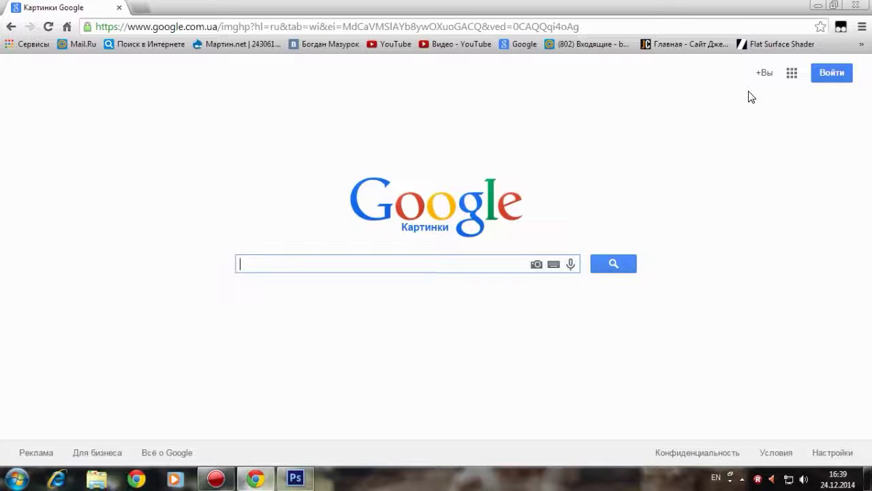
text(sky wars )
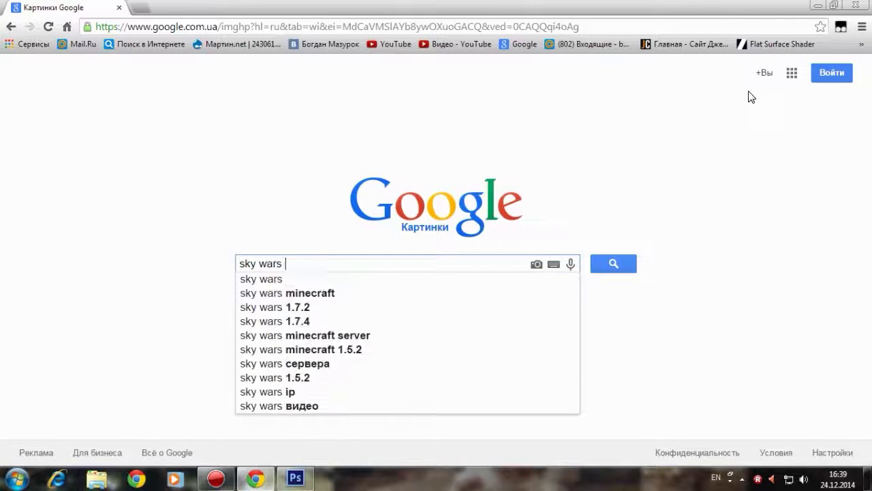
text(minecraft)
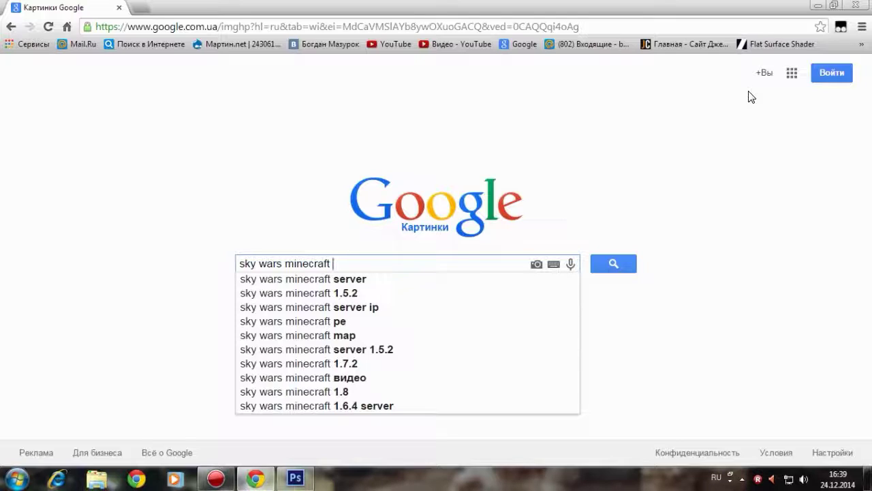
text(фон)
key(Return)
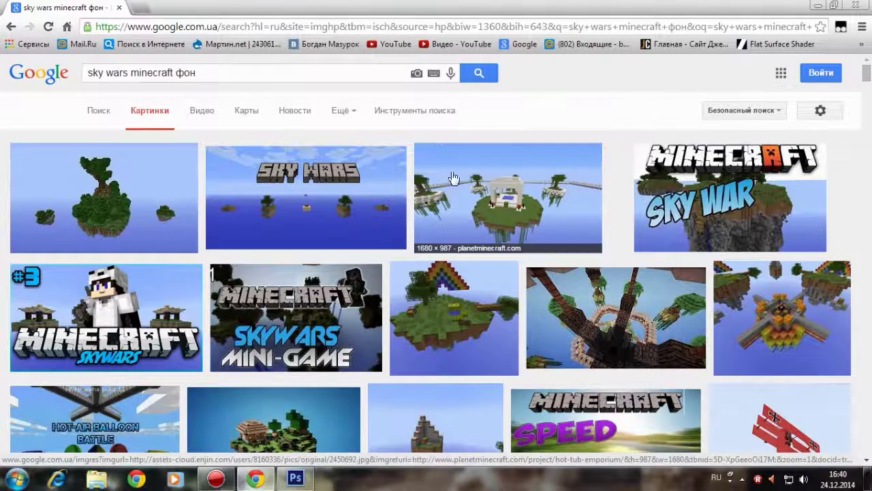
Step: Look through the image results for a suitable Sky Wars background and preview the blue "Механизмы в майнкрафт" picture
scroll(562, 184, down, 4)
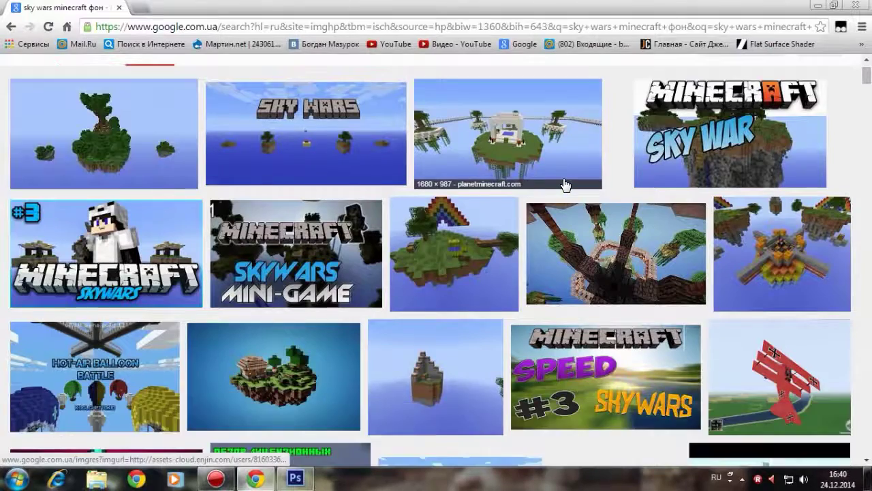
scroll(563, 183, down, 8)
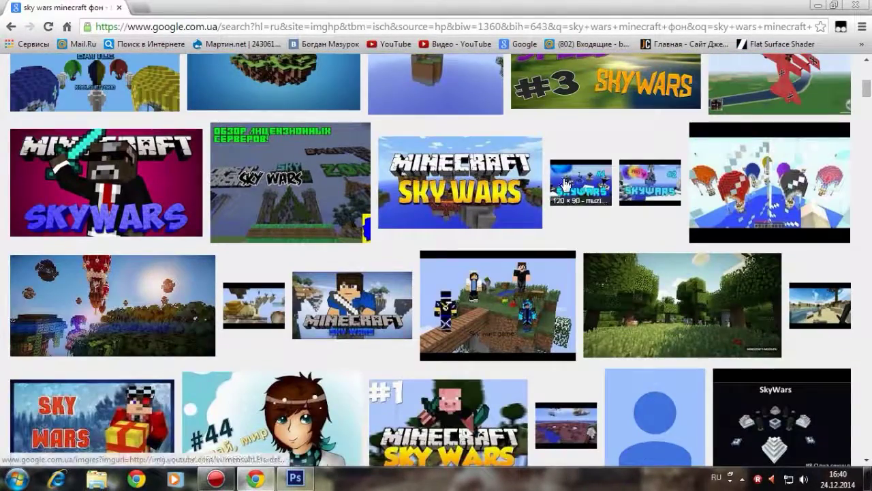
scroll(564, 183, down, 10)
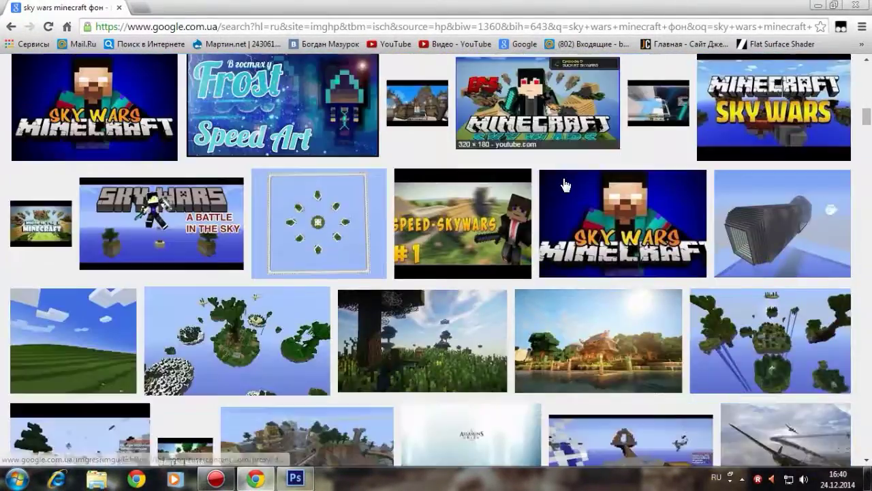
scroll(564, 184, down, 4)
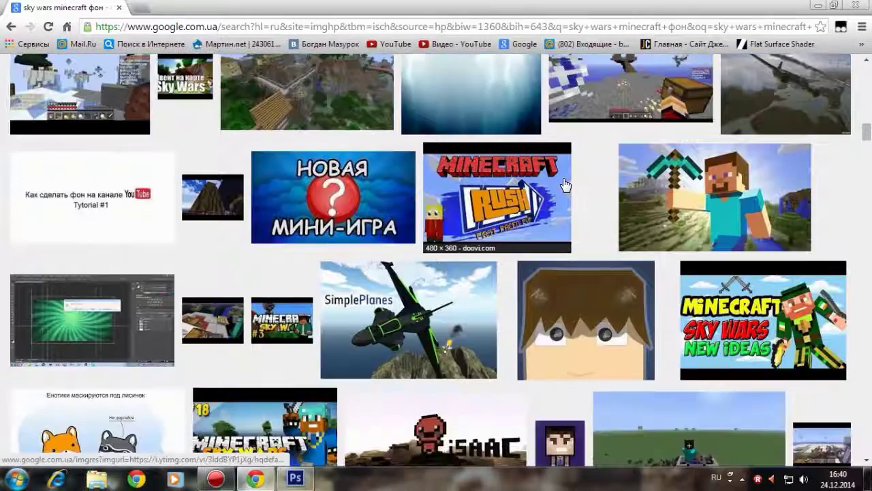
scroll(564, 184, down, 3)
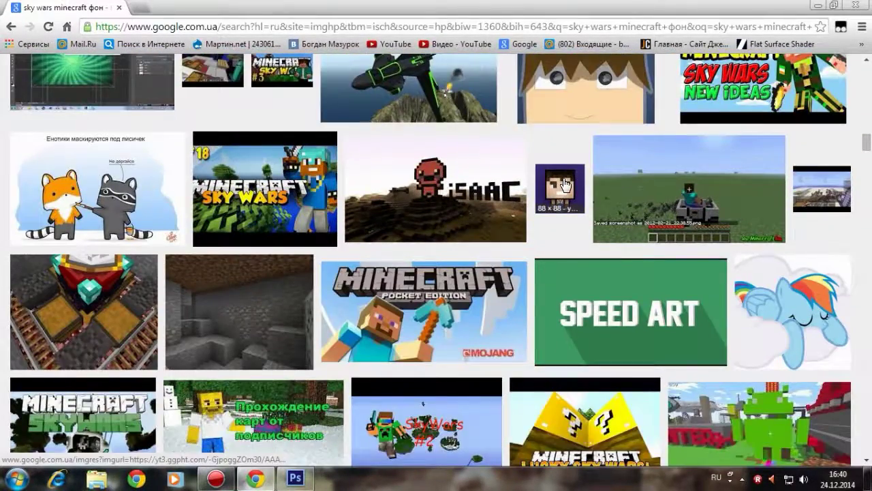
scroll(565, 184, down, 2)
scroll(531, 349, down, 2)
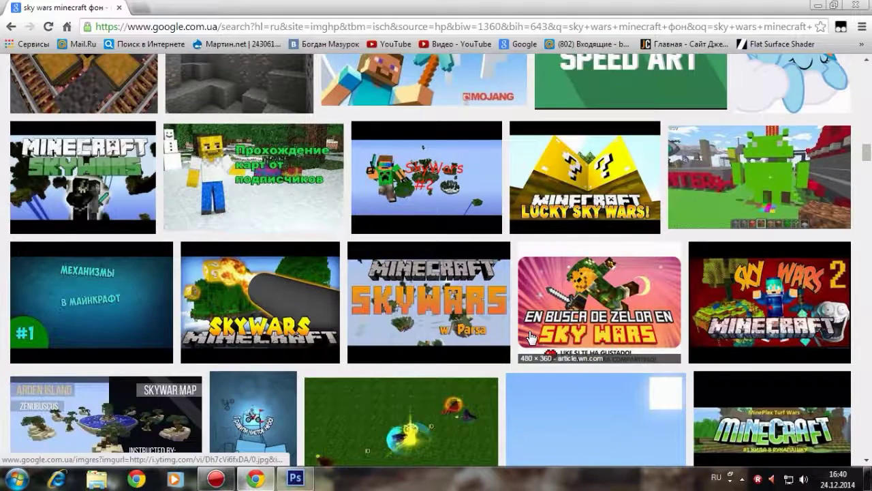
scroll(532, 337, down, 1)
scroll(409, 310, down, 1)
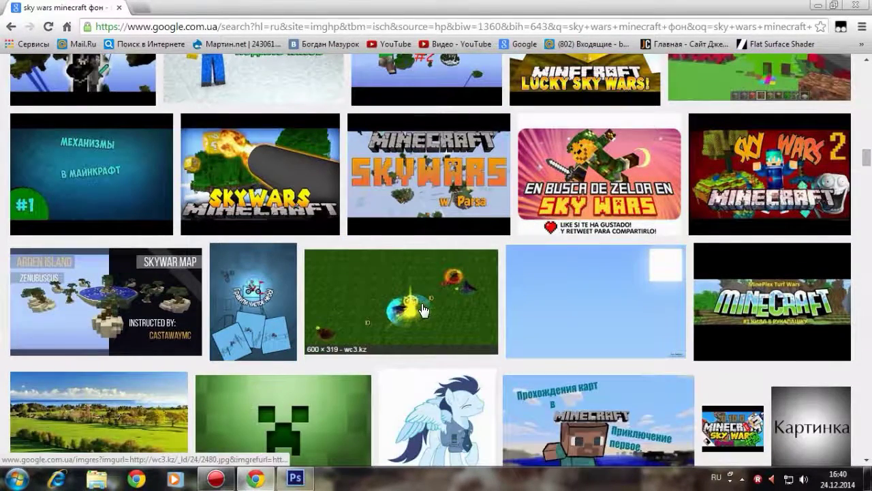
click(112, 173)
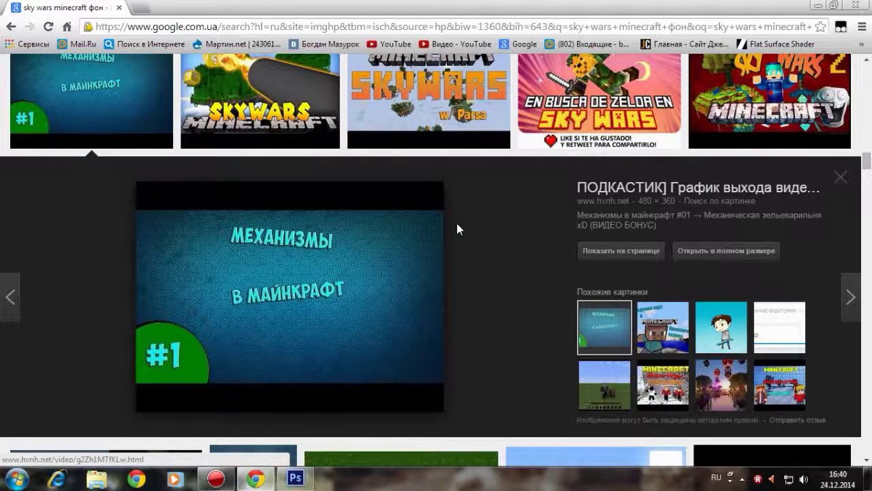
click(837, 180)
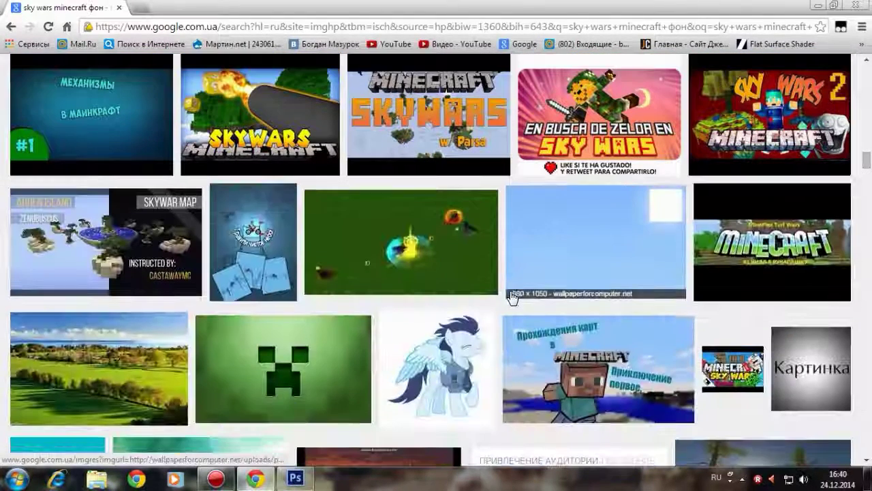
Step: Remove "minecraft" from the query and search the images for "sky wars фон"
scroll(518, 285, down, 10)
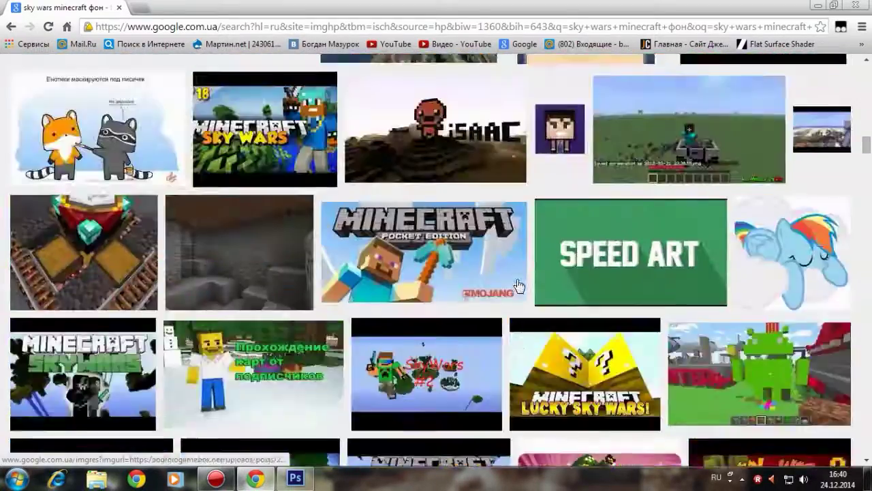
scroll(219, 113, up, 5)
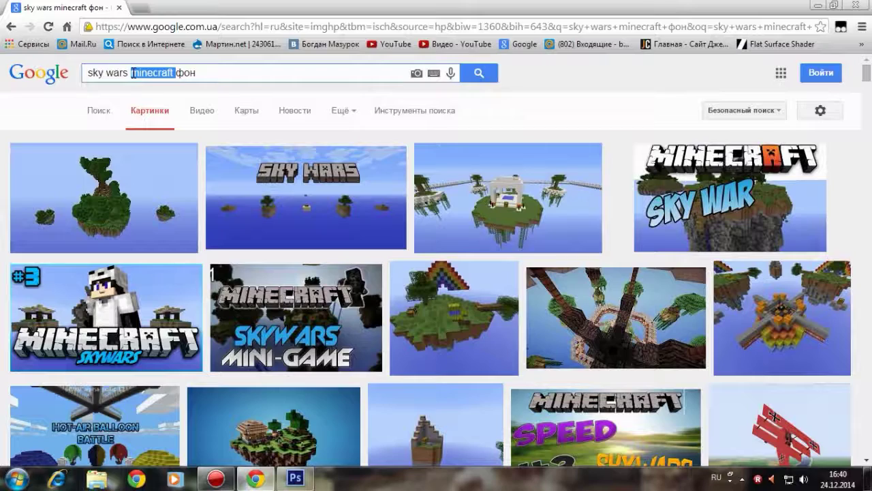
key(Return)
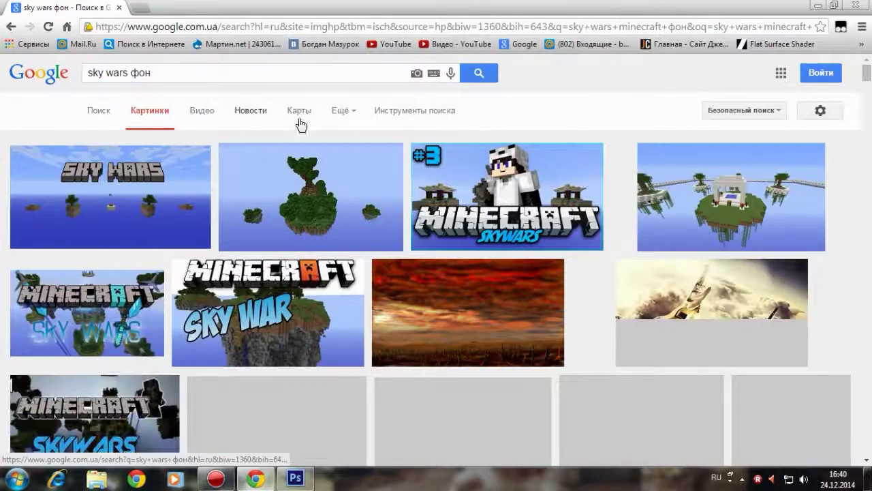
Step: Examine the "sky wars фон" image results for a usable background picture
scroll(364, 133, down, 10)
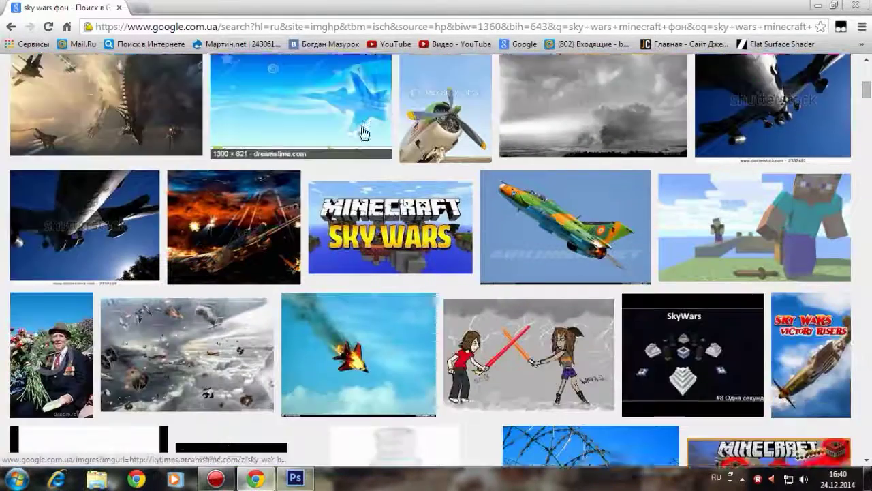
scroll(364, 132, down, 8)
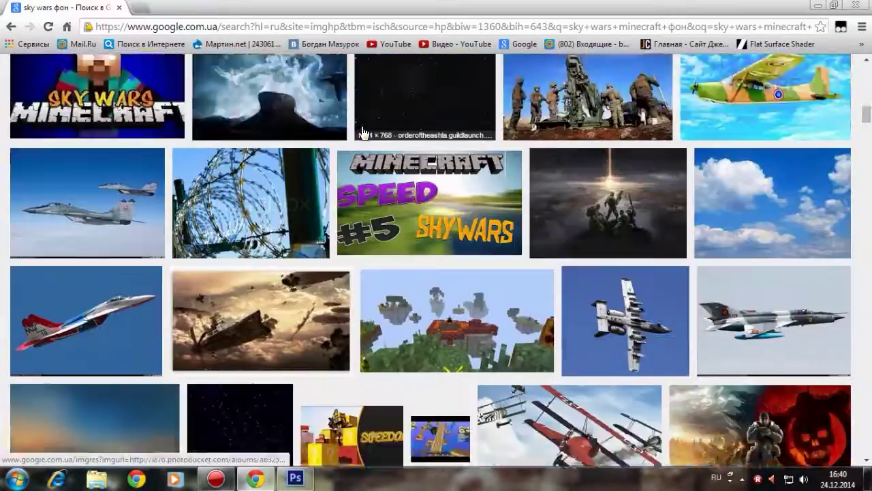
scroll(364, 133, down, 10)
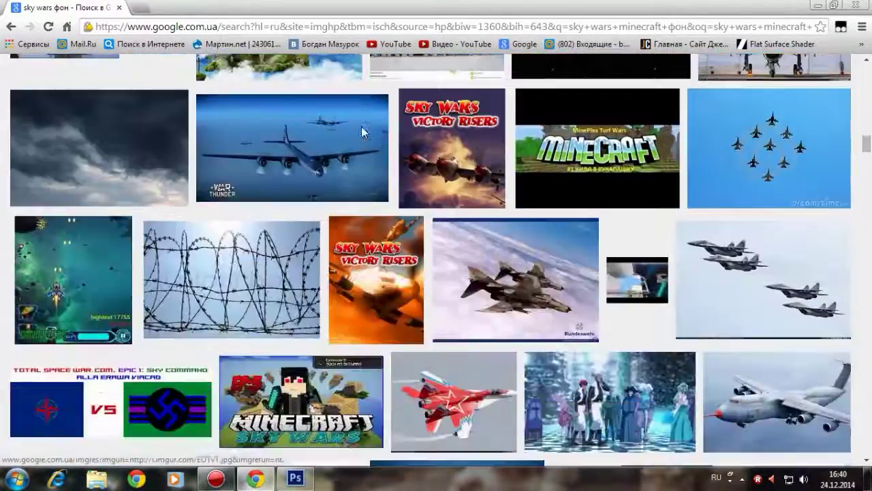
scroll(364, 133, down, 6)
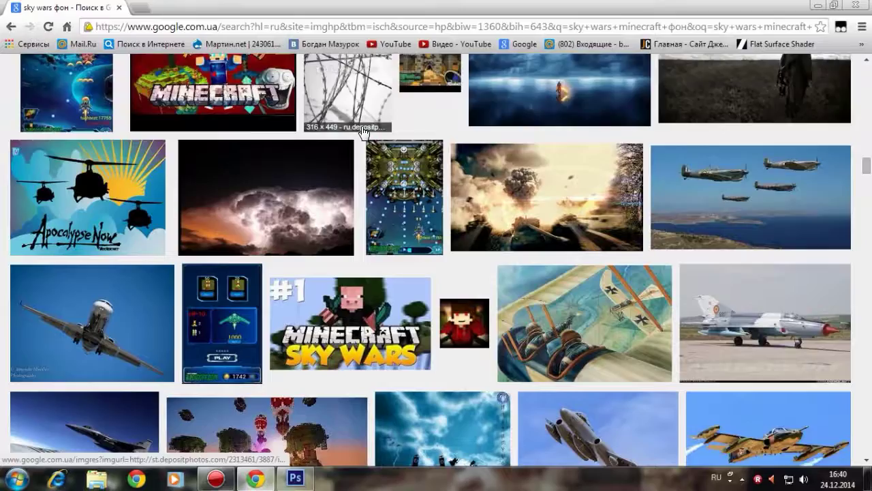
scroll(364, 133, down, 3)
scroll(364, 133, down, 15)
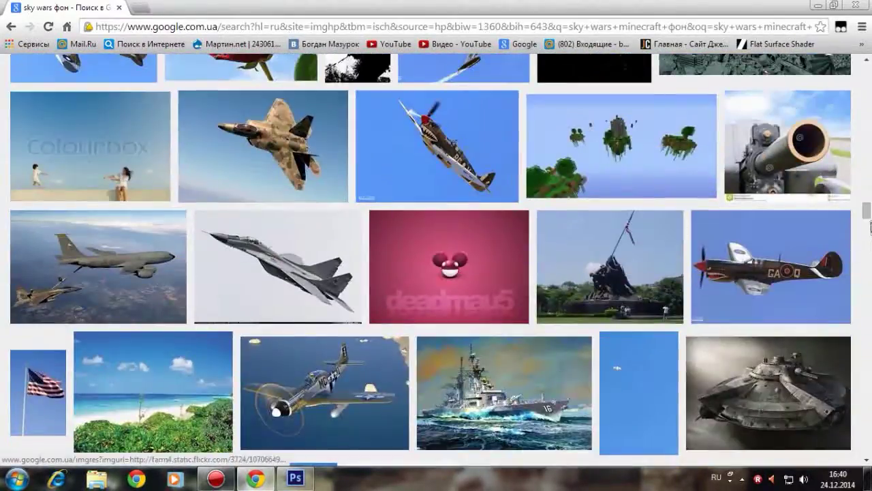
Step: Add "майнкрафт" to the query and search the images for "sky wars майнкрафт фон"
drag(866, 212, 866, 65)
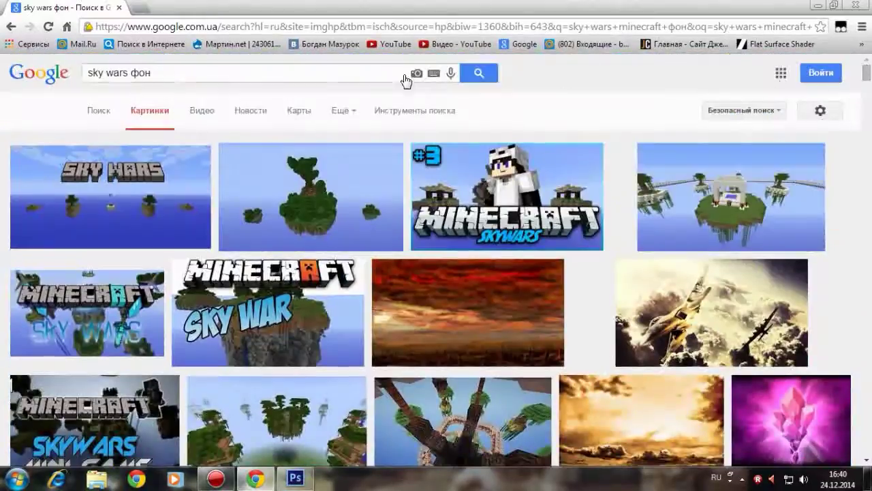
click(127, 72)
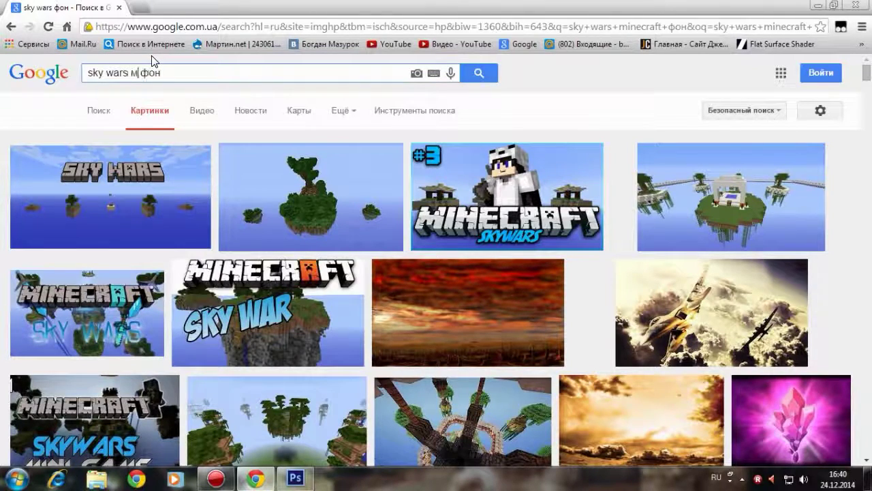
key(Return)
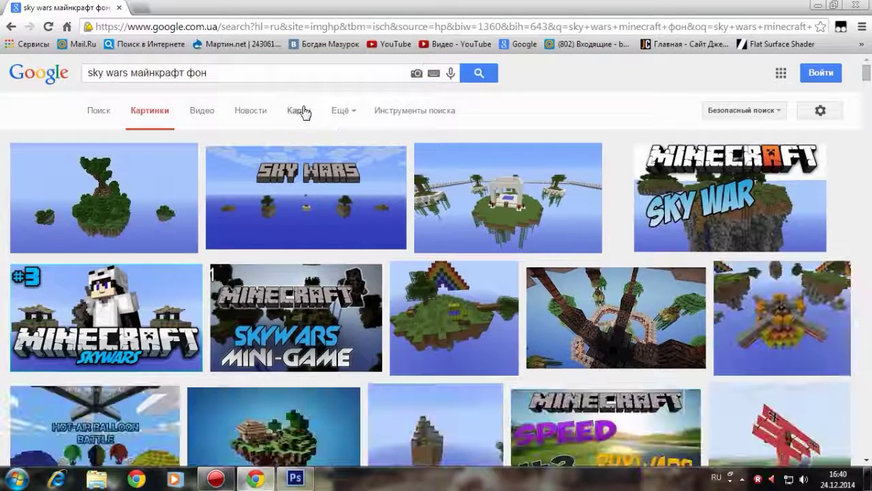
Step: Remove "фон" from the query and search the images for "sky wars майнкрафт"
double_click(190, 73)
key(BackSpace)
key(Return)
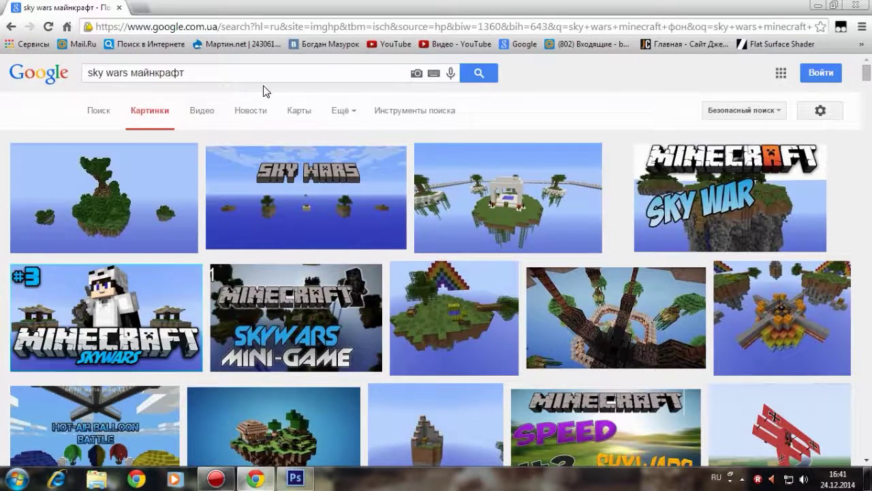
Step: Browse the results, preview the Minecraft Sky Wars picture with the melon block, and compare it with the similar village-island picture
scroll(455, 219, down, 4)
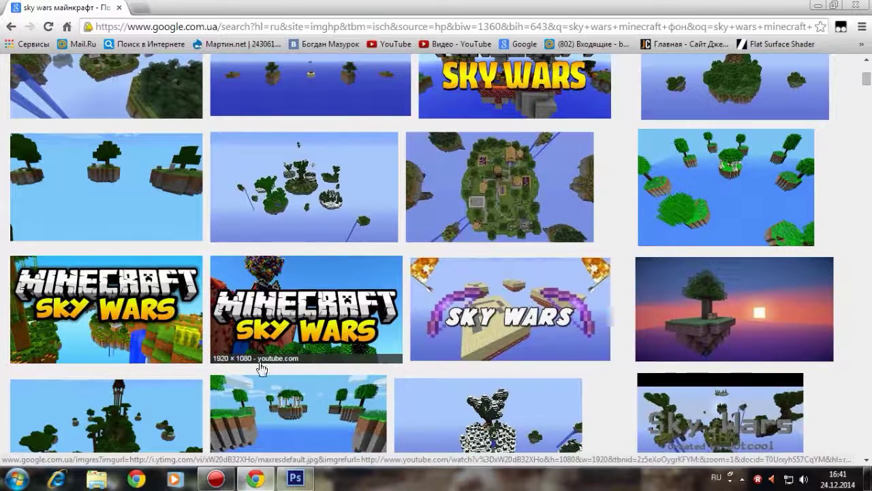
click(175, 347)
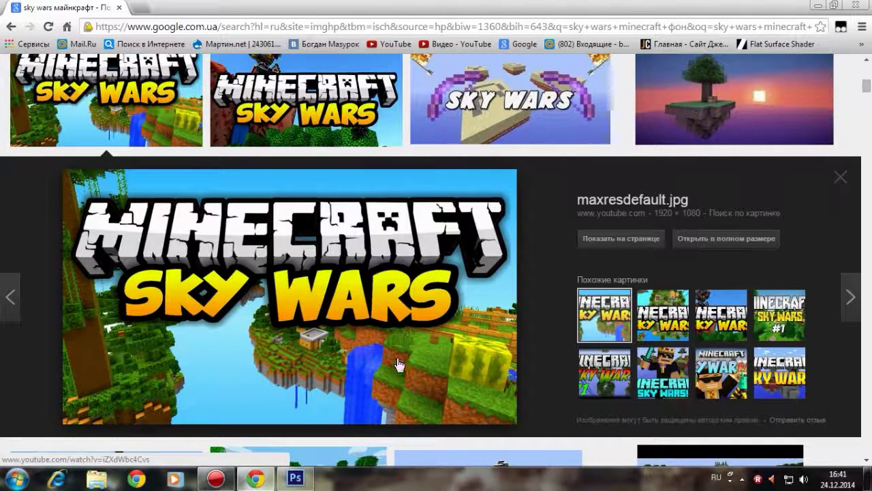
click(682, 318)
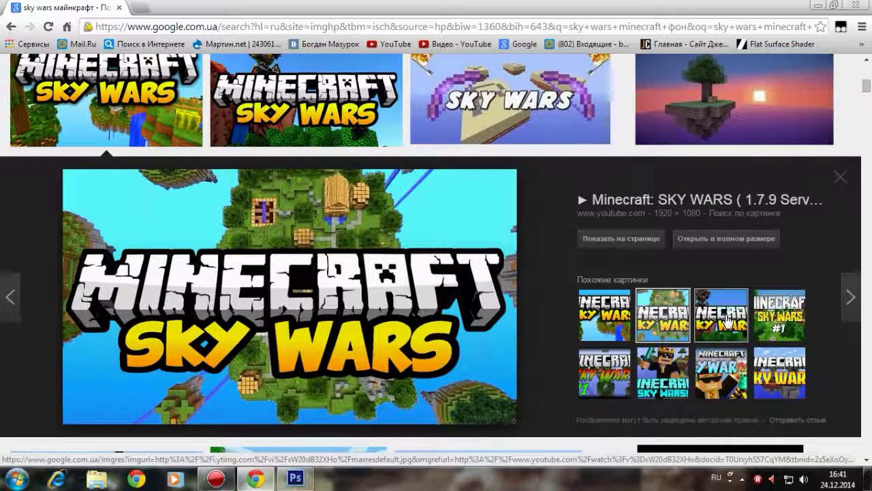
click(605, 314)
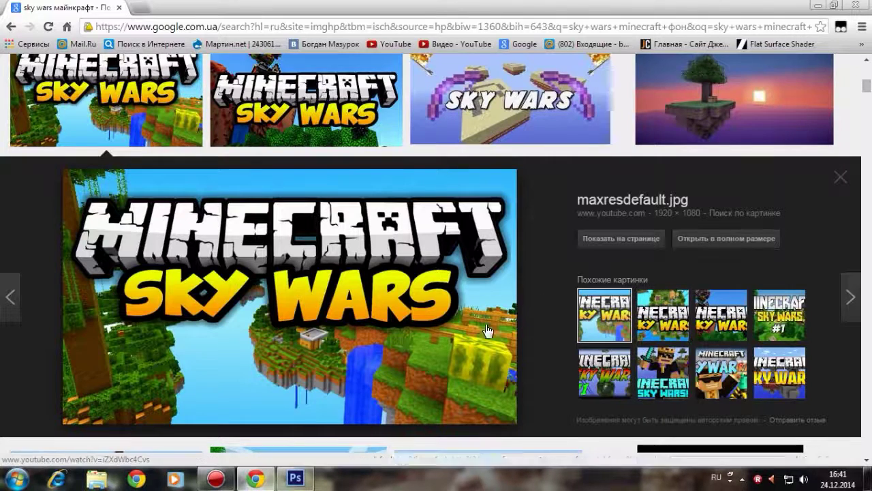
Step: Open the melon-block Sky Wars picture at full size and save it to the Download folder as maxresdefault in JPG format
click(739, 245)
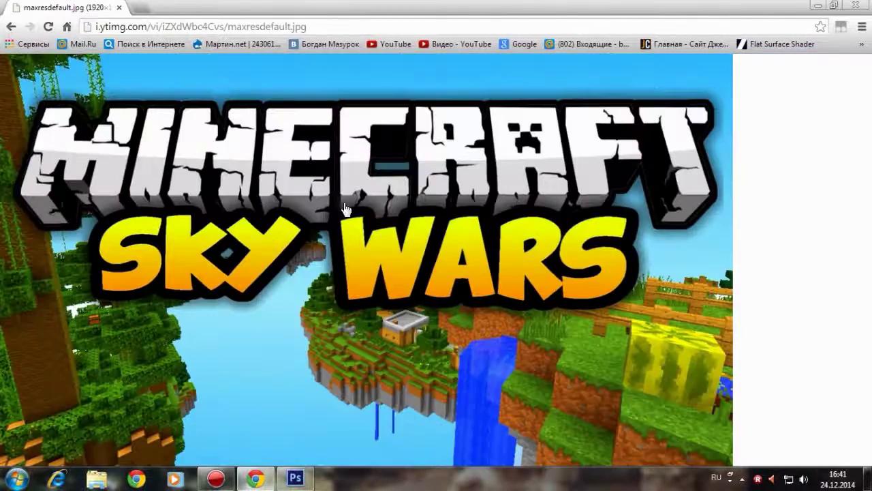
right_click(308, 151)
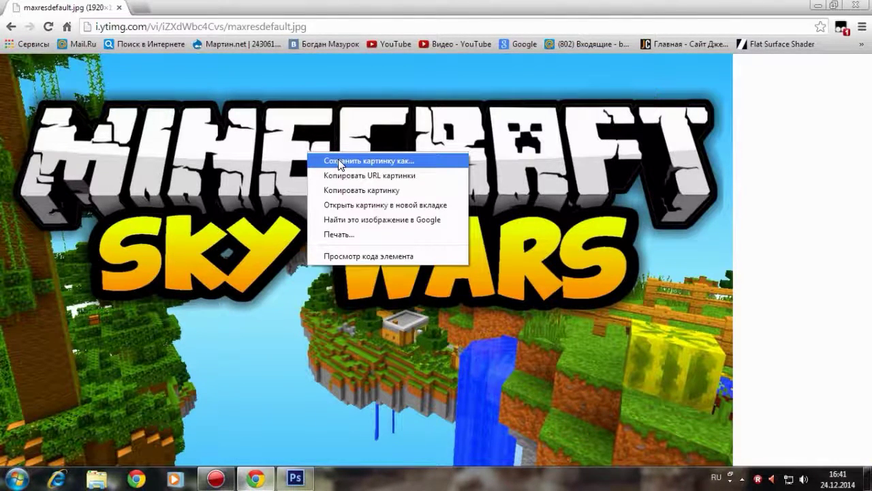
click(339, 162)
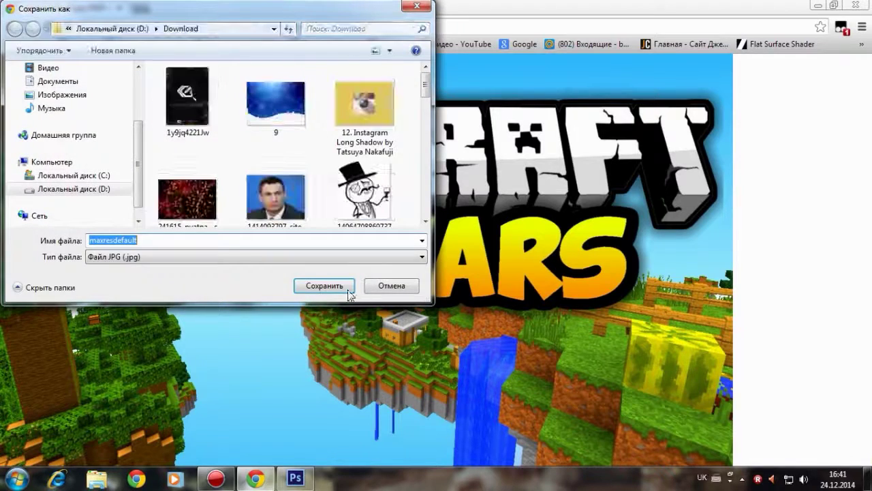
click(318, 285)
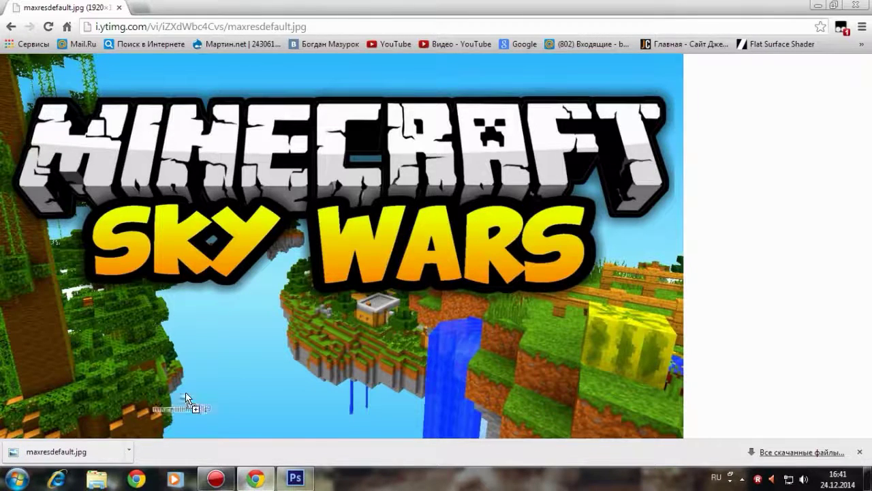
Step: Switch to Photoshop, place maxresdefault.jpg in the document and stretch it to 66.76% height so it reaches the canvas's upper edge
click(295, 477)
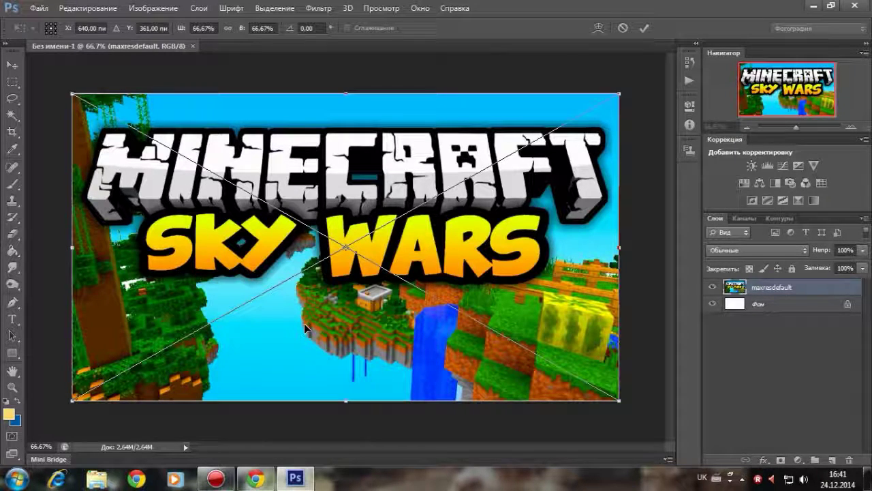
drag(352, 94, 352, 92)
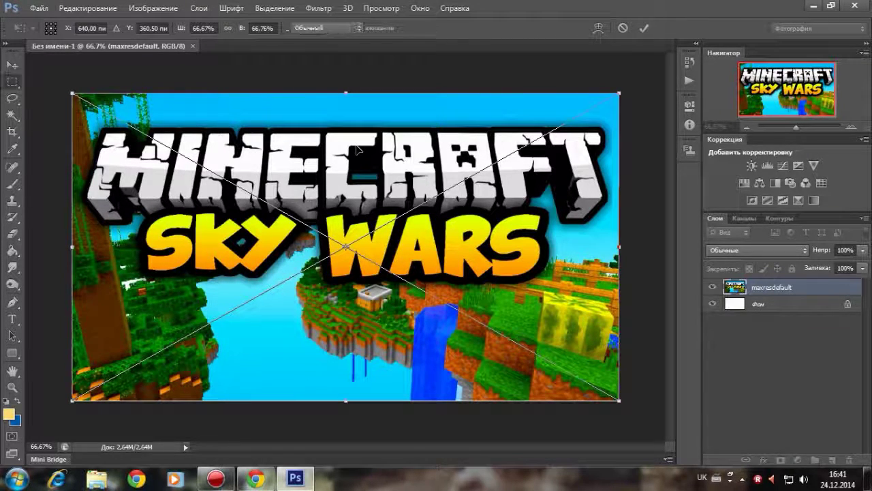
click(644, 28)
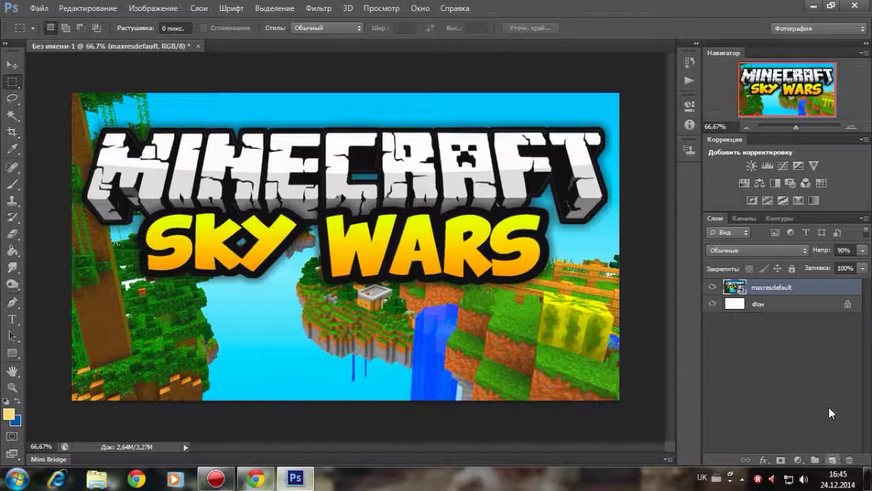
Step: Add a new empty layer above the maxresdefault picture layer and make it active
click(768, 305)
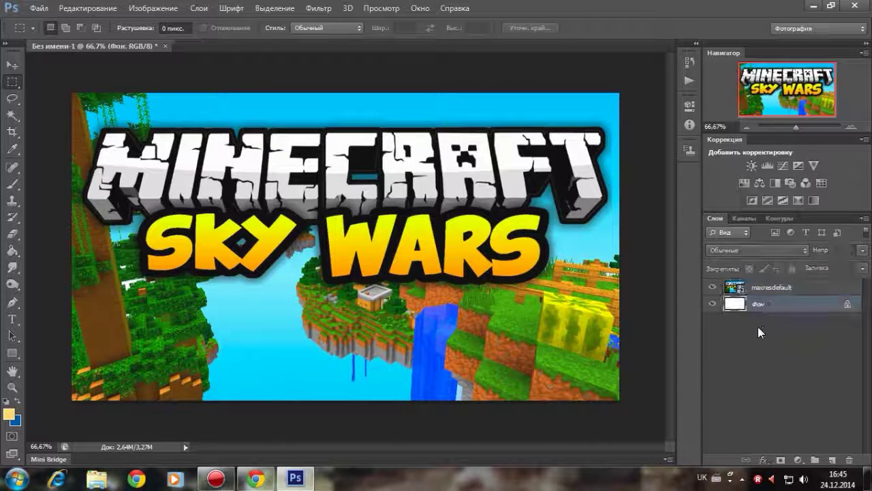
click(782, 288)
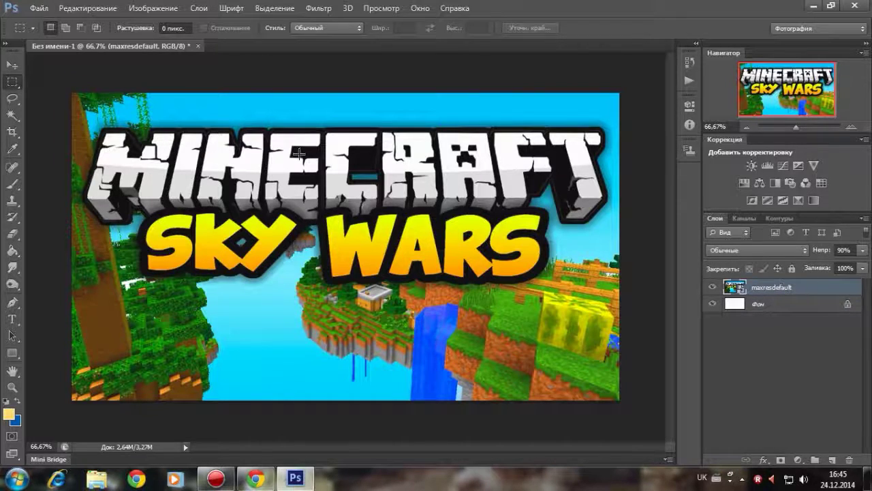
click(835, 461)
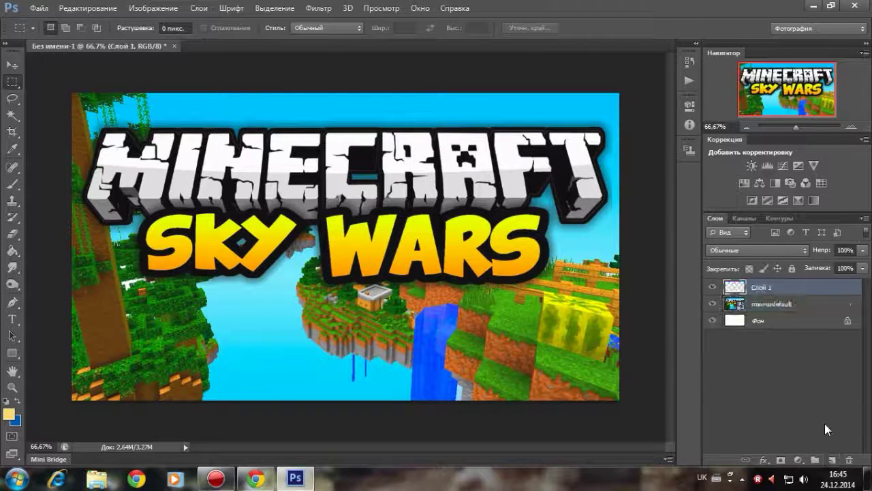
click(768, 308)
click(741, 283)
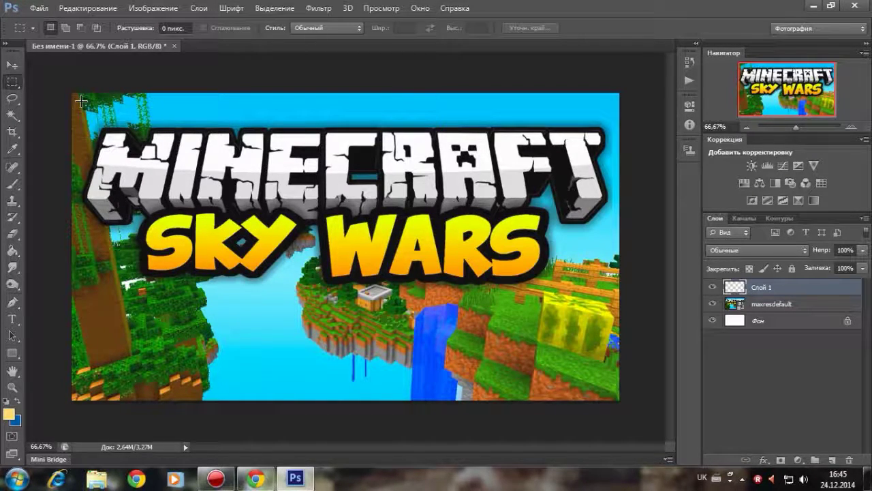
Step: Draw a rectangular marquee selection just inside the canvas edges, leaving a thin even margin all around
drag(80, 101, 608, 390)
click(156, 131)
drag(78, 101, 612, 393)
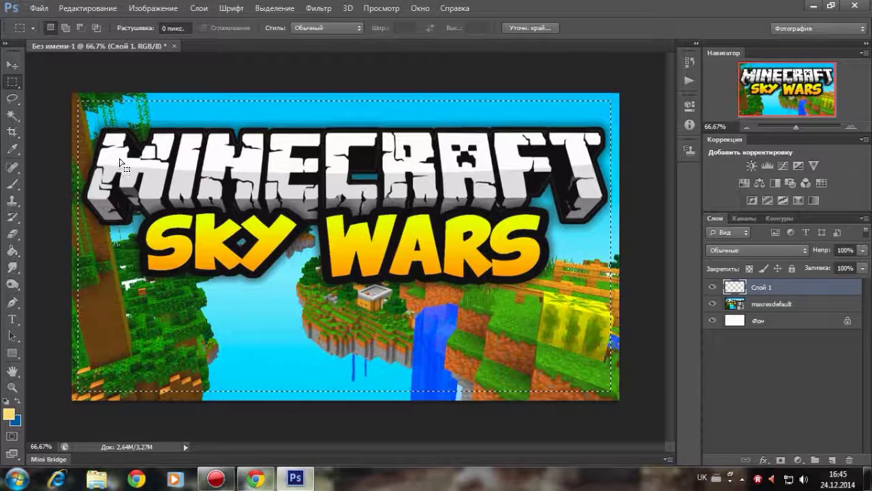
Step: Try filling the rectangular selection with the yellow foreground colour using the Paint Bucket, and undo the fill
click(12, 251)
click(171, 279)
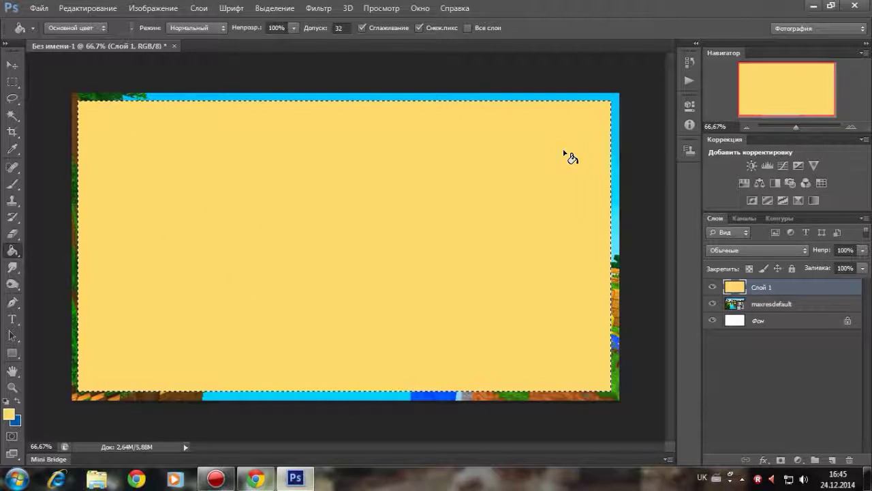
key(ctrl+z)
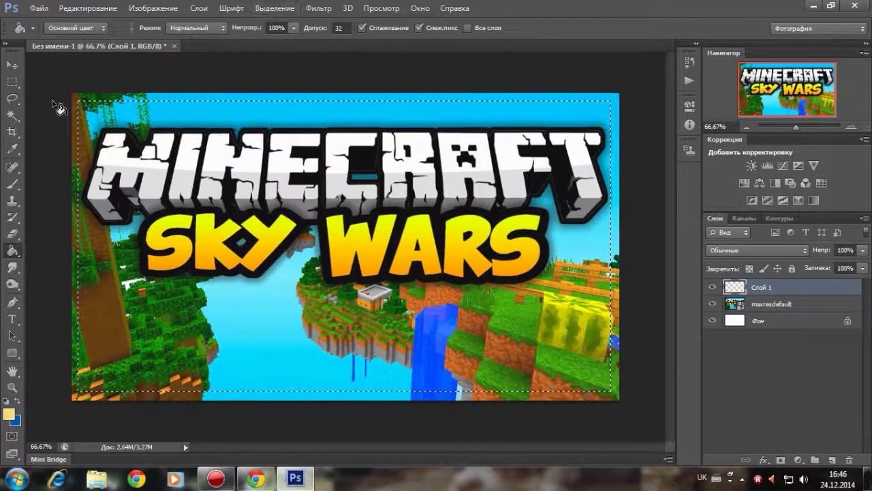
Step: Invert the rectangular selection so that only the thin border along the canvas edges is selected
click(12, 82)
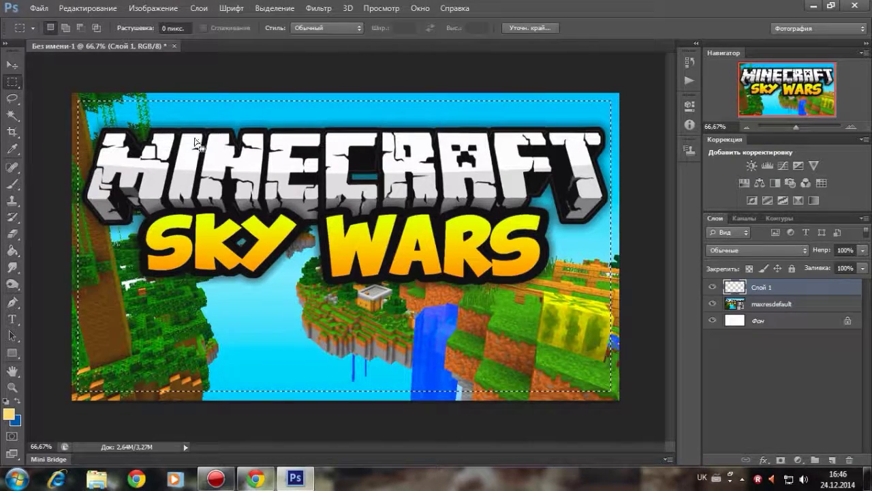
click(281, 8)
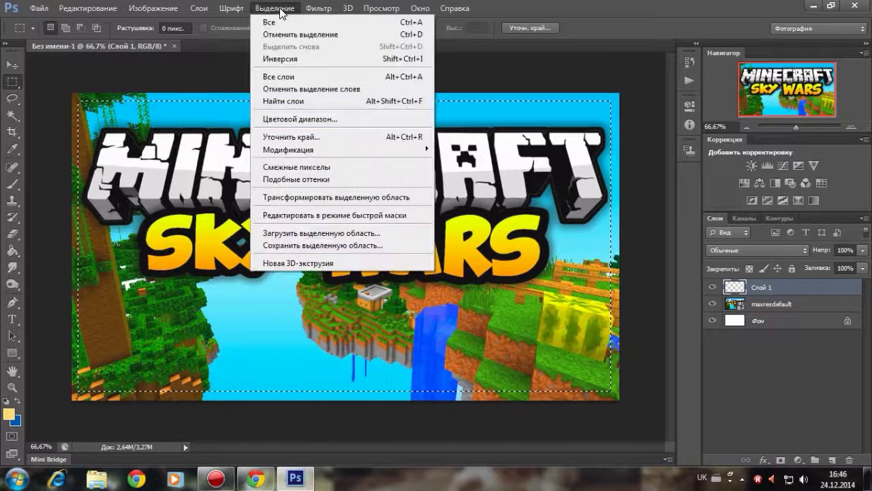
click(278, 60)
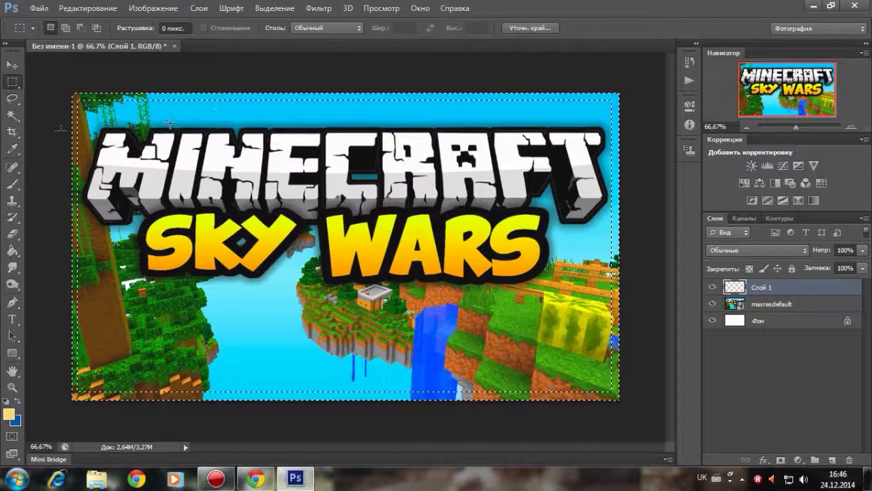
Step: Try filling the selected border with the yellow foreground colour using the Paint Bucket, and undo the fill
click(12, 252)
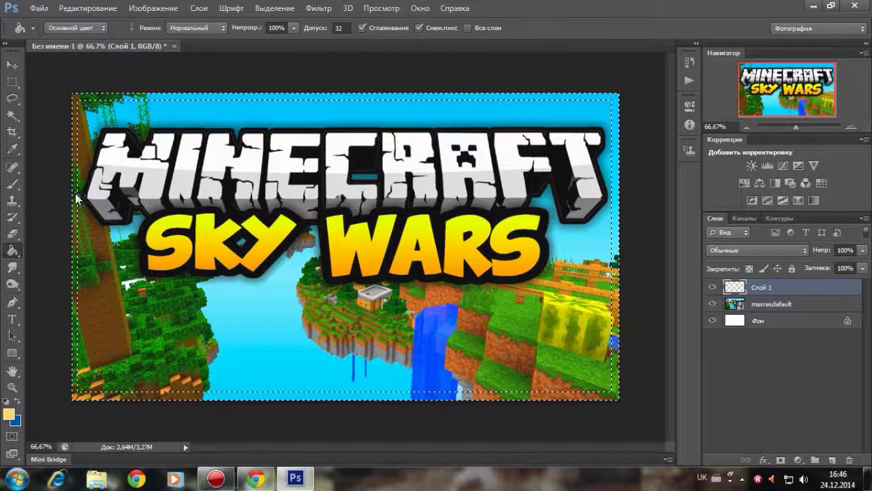
click(75, 101)
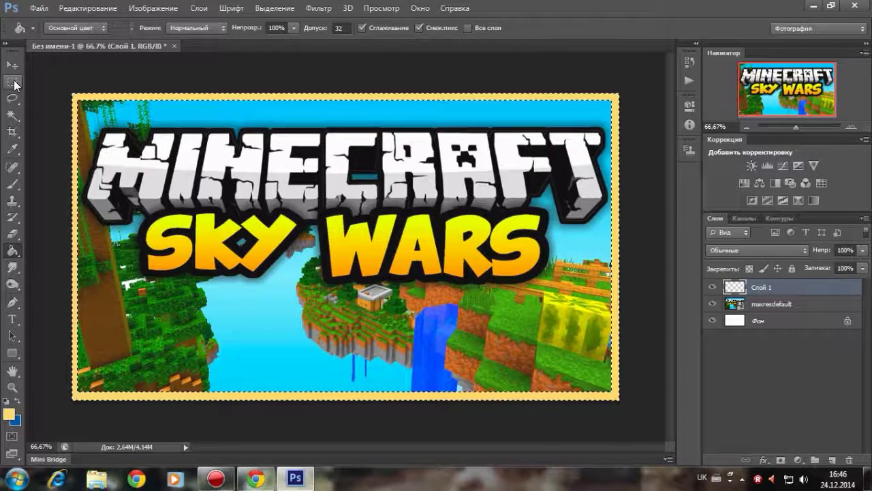
key(ctrl+z)
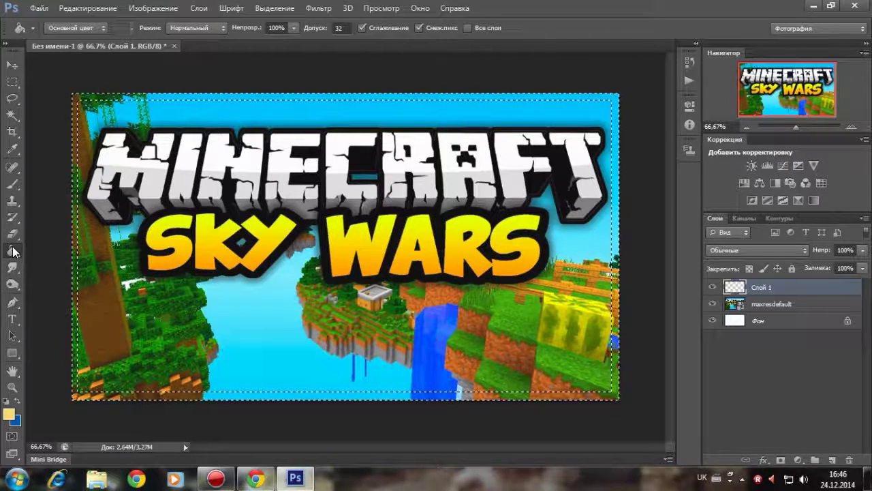
Step: Switch from the Paint Bucket to the Gradient tool and open its gradient for editing
right_click(12, 250)
click(12, 252)
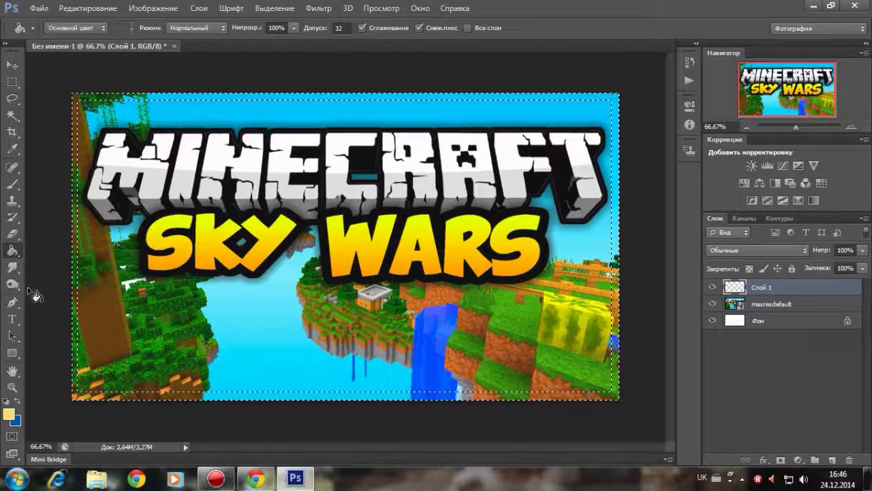
right_click(11, 253)
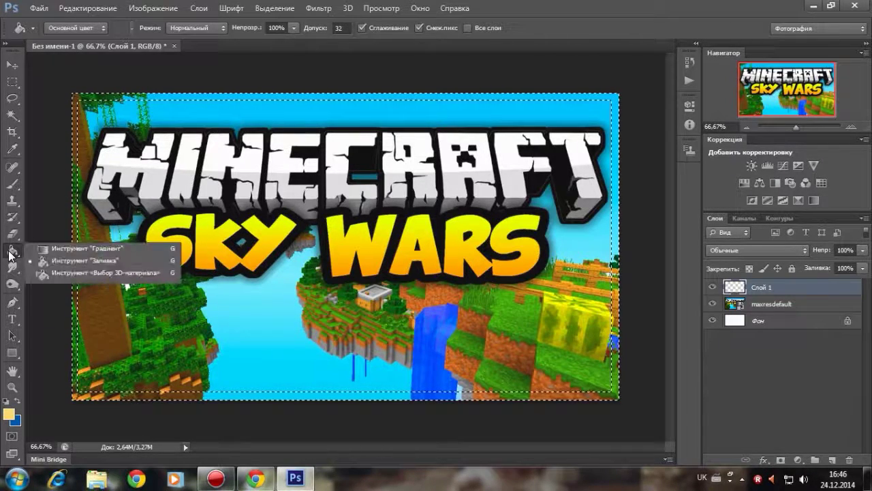
click(45, 249)
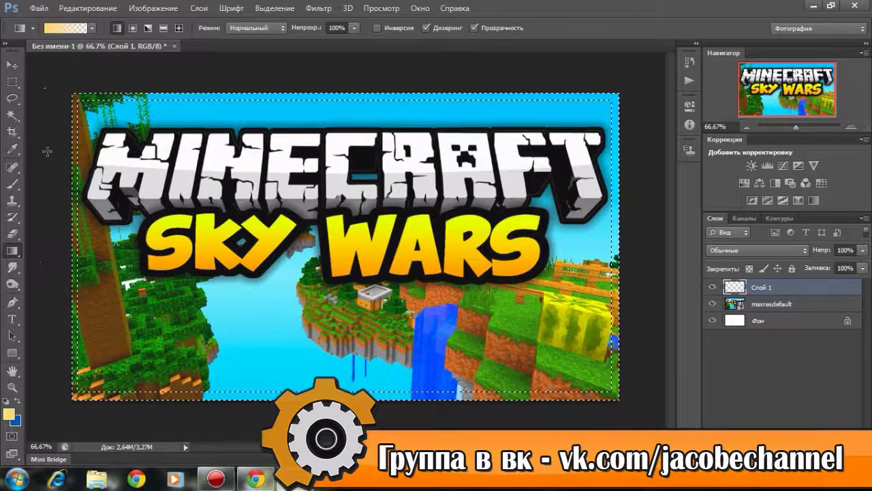
click(64, 28)
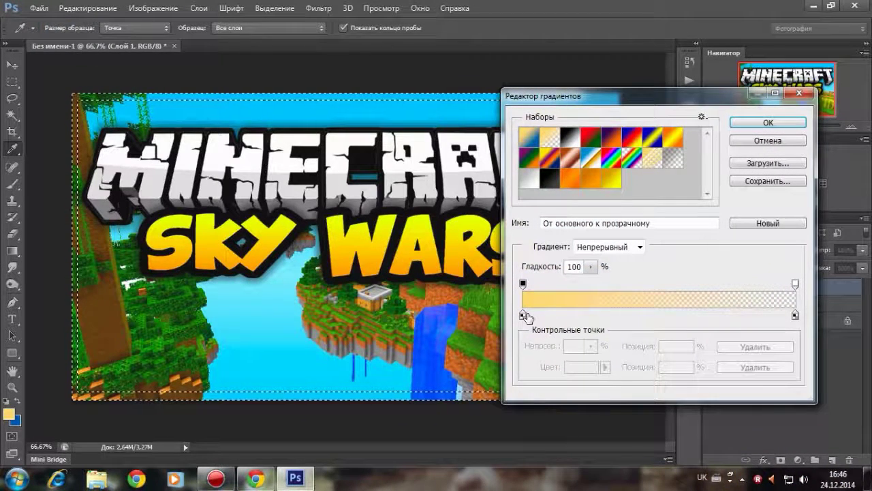
Step: Try the custom orange gradient presets and choose the one with three orange colour stops
click(578, 181)
click(596, 182)
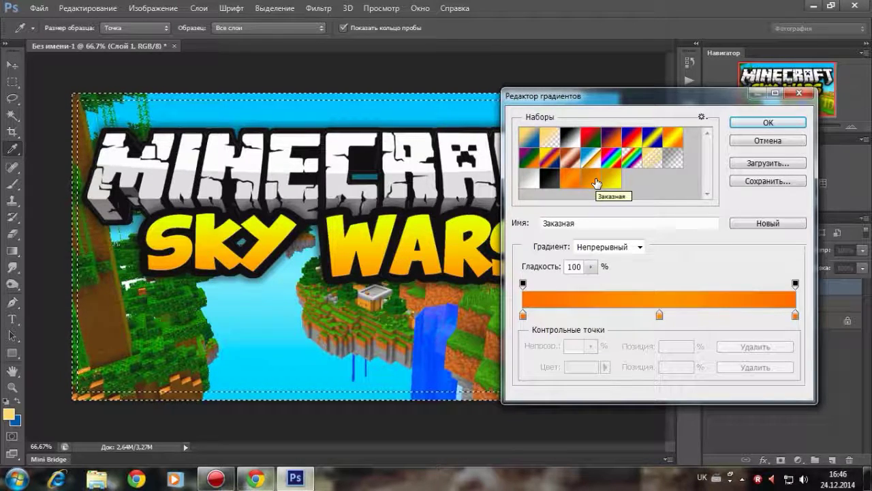
click(596, 182)
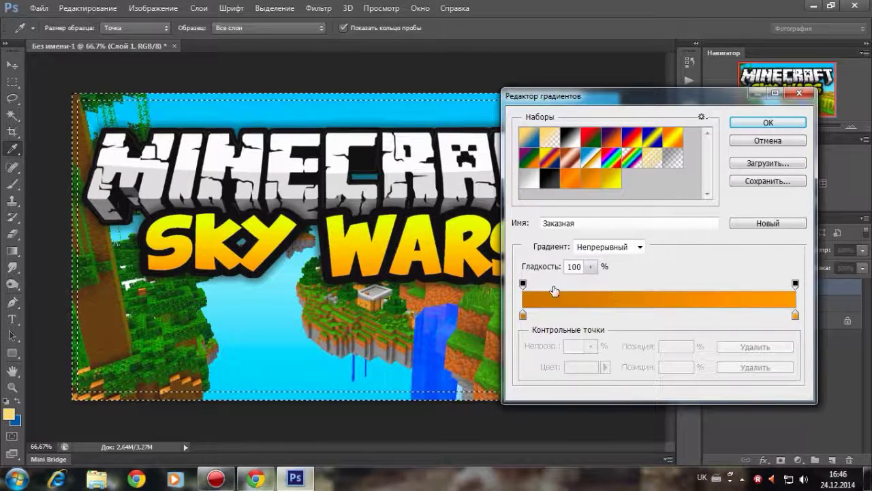
click(559, 185)
click(577, 183)
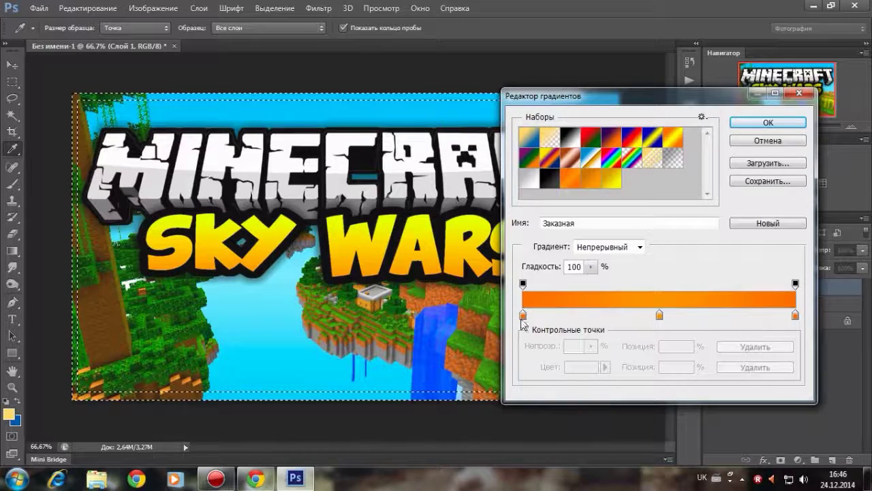
Step: Choose the two-stop orange gradient preset and set its starting stop to orange #faa319 sampled from the SKY WARS lettering
click(596, 184)
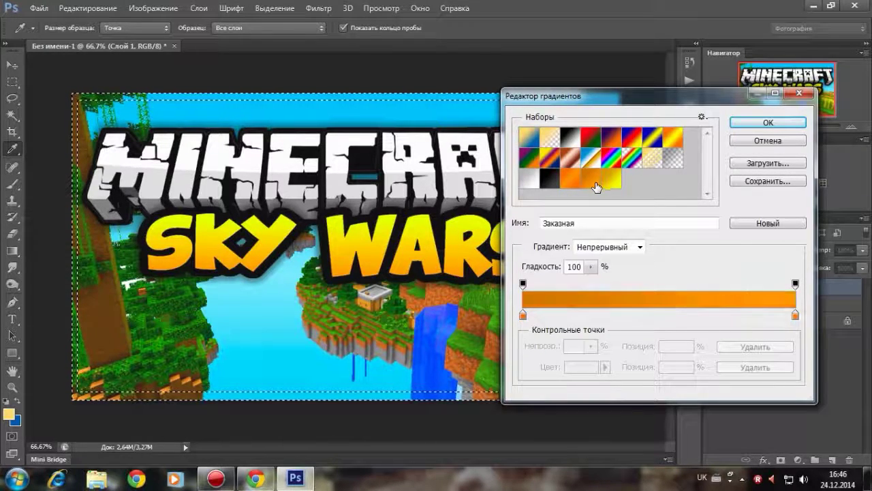
click(523, 315)
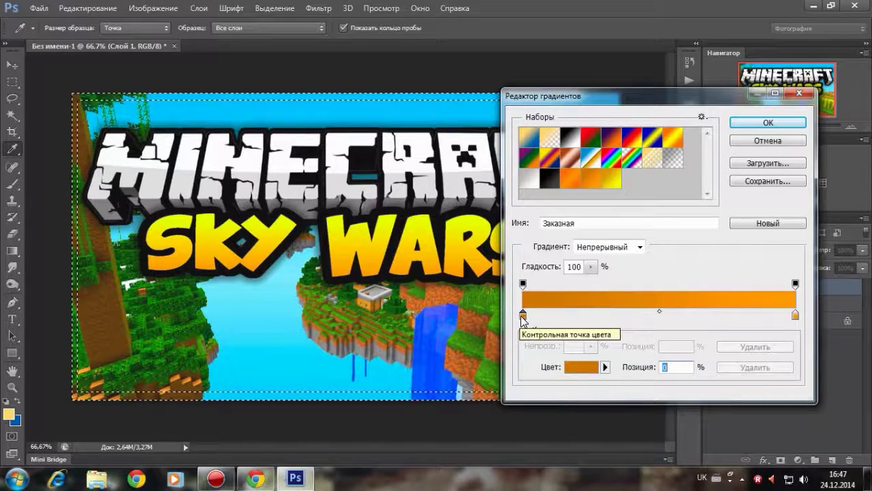
click(580, 366)
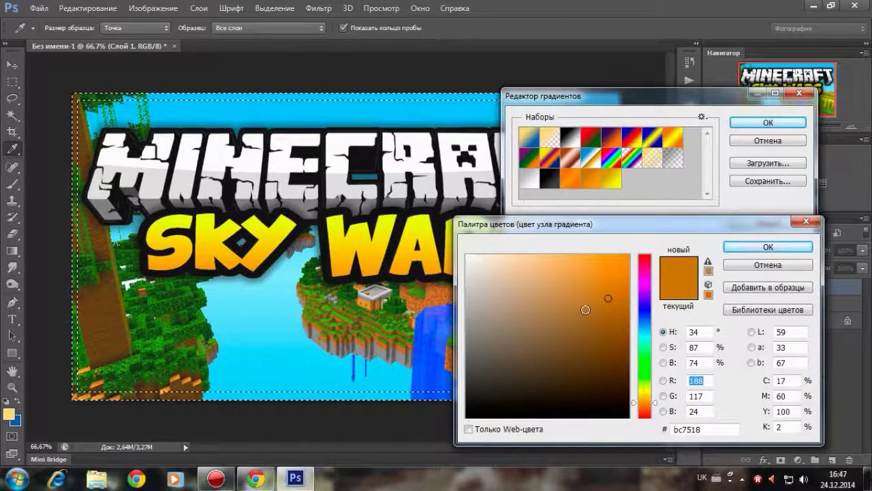
click(345, 266)
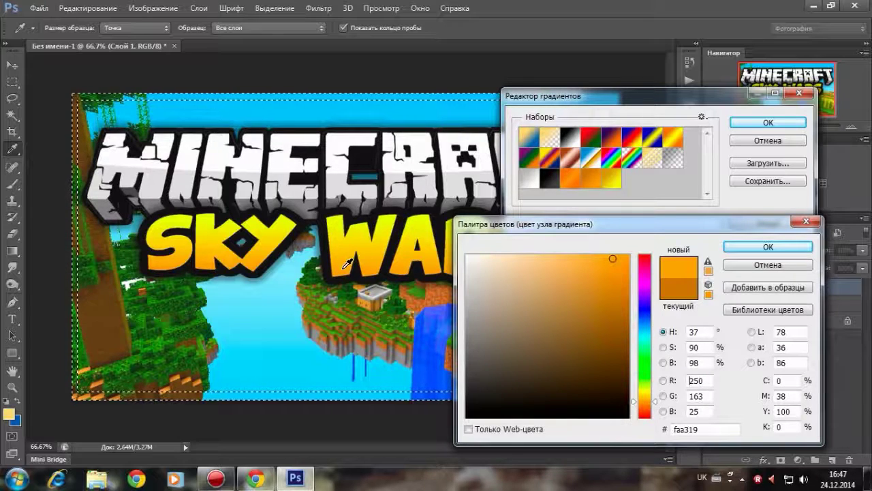
click(759, 242)
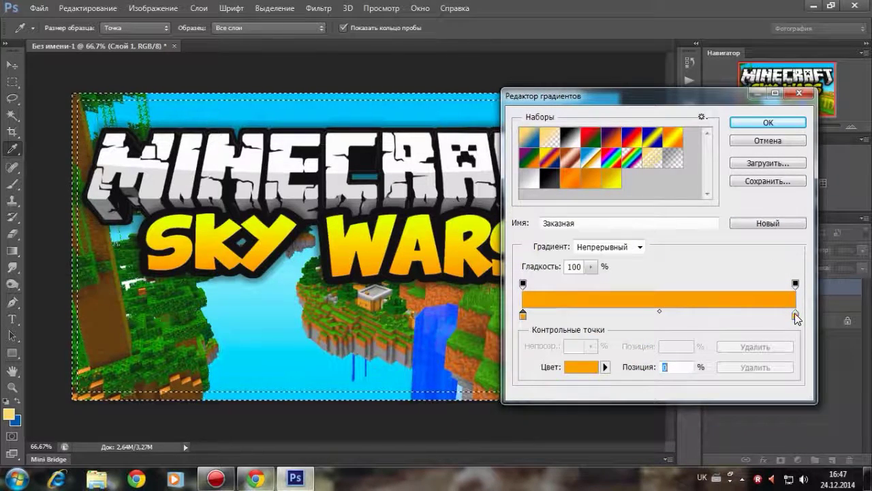
Step: Set the gradient's end stop to yellow #f0ff19 sampled from the SKY WARS lettering and accept the gradient
click(590, 367)
click(344, 220)
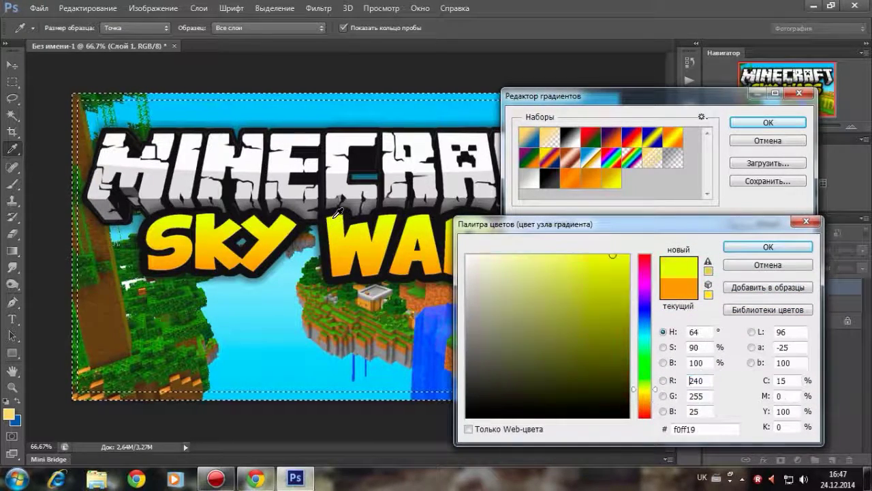
click(769, 244)
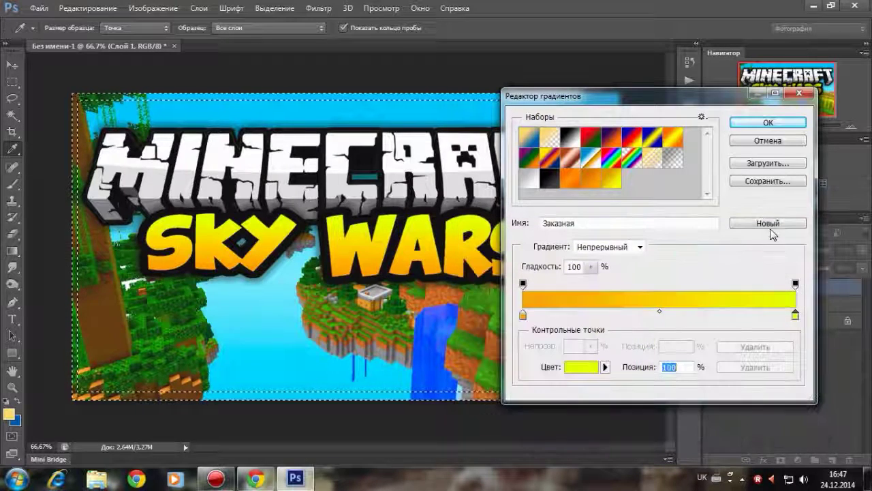
click(768, 122)
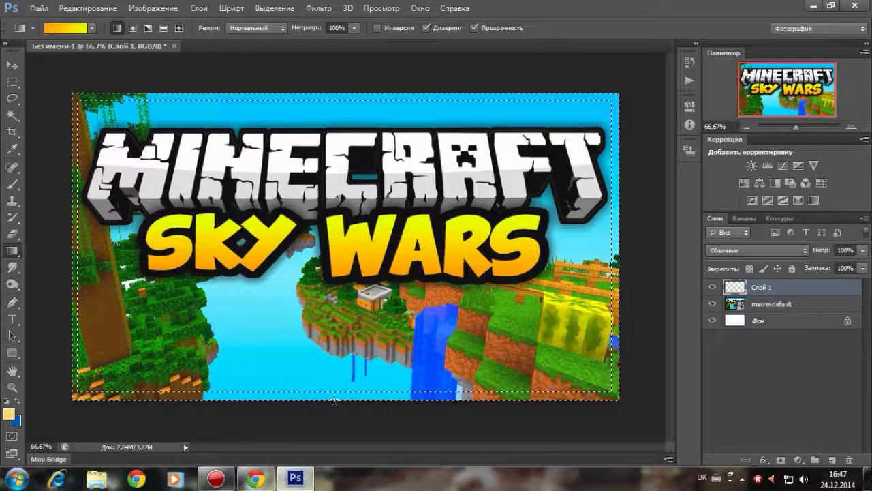
Step: Fill the selected border with the orange-to-yellow gradient running from the canvas's bottom edge upward, and deselect it
drag(330, 401, 359, 119)
drag(358, 62, 357, 62)
click(12, 83)
key(ctrl+d)
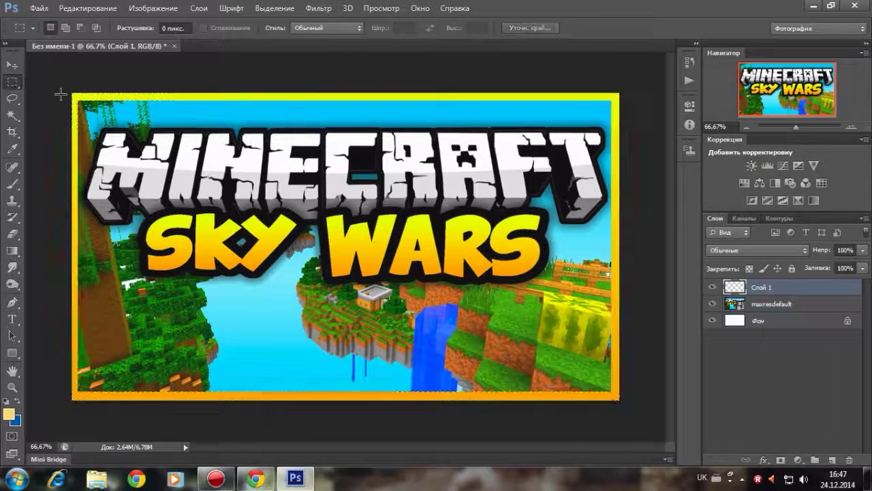
Step: Examine the gradient border at several zoom levels and compare the image with and without the border layer
scroll(441, 233, down, 5)
scroll(441, 233, up, 2)
scroll(441, 233, down, 4)
scroll(440, 233, up, 7)
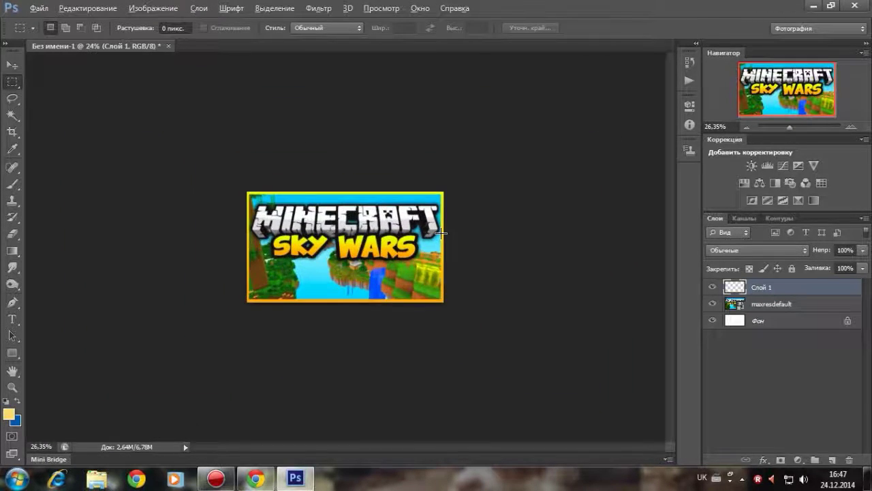
scroll(440, 233, up, 1)
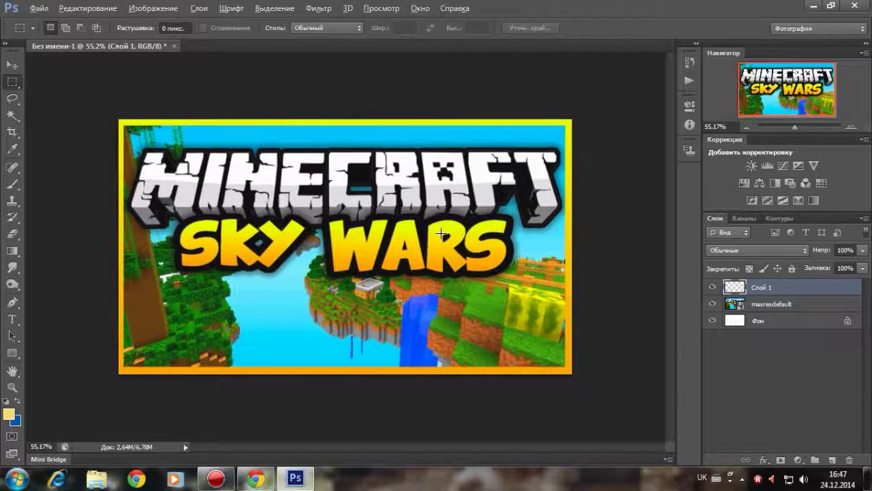
scroll(441, 233, down, 1)
scroll(570, 259, down, 3)
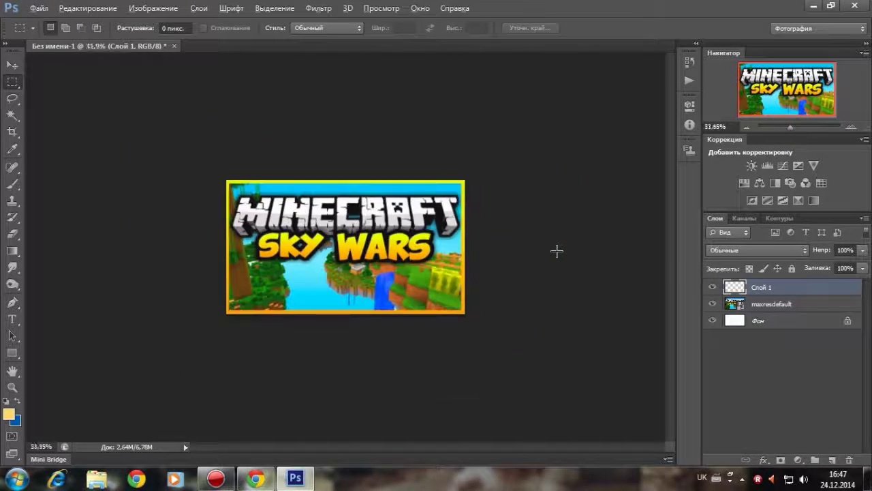
key(alt)
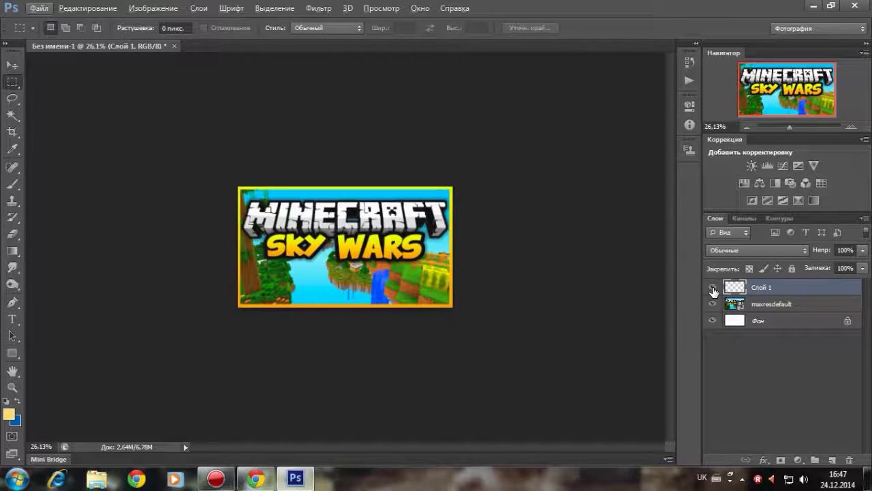
click(713, 289)
click(713, 289)
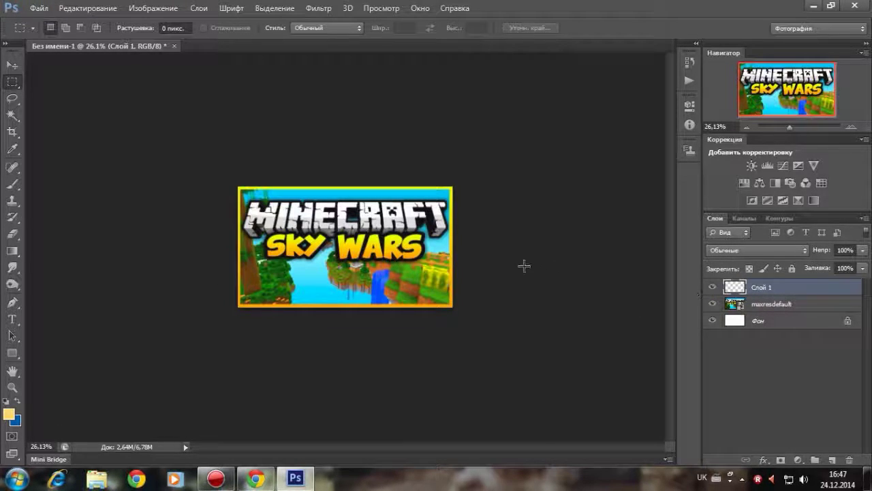
scroll(521, 261, down, 3)
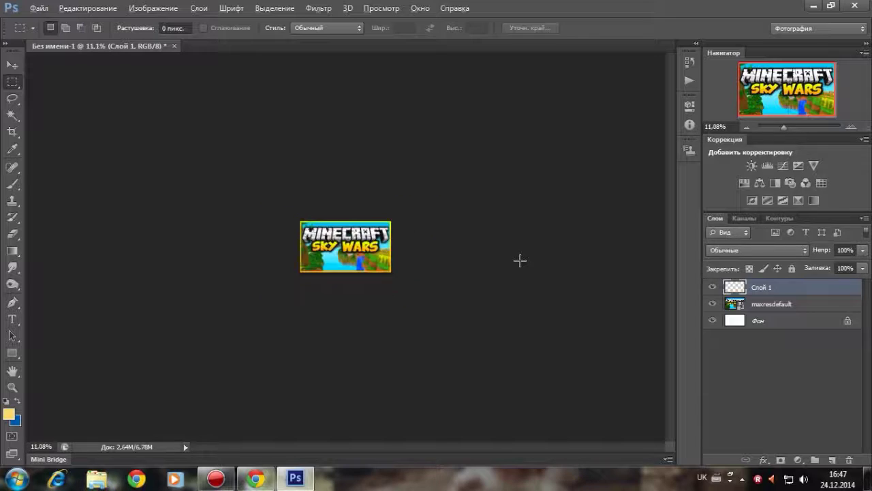
scroll(520, 260, up, 2)
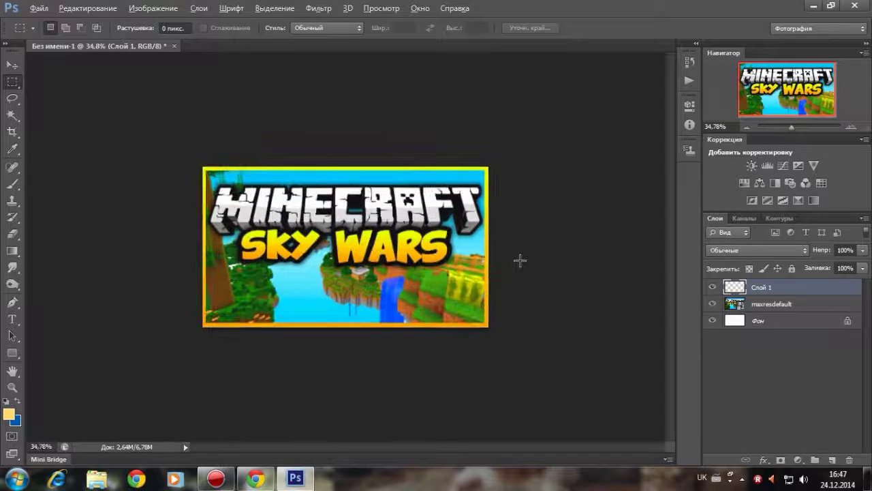
scroll(520, 260, up, 4)
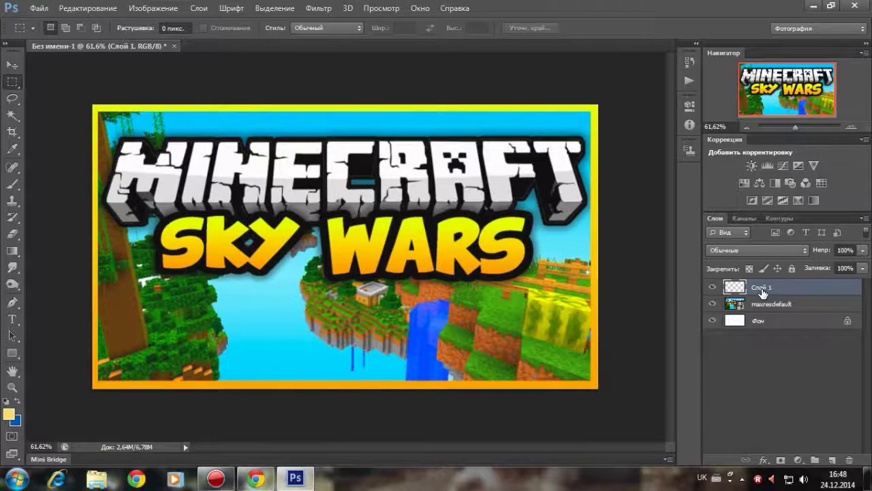
Step: Add a Stroke effect to the border layer, coloured near-black #1a1a19 sampled from the lettering's outline
double_click(806, 290)
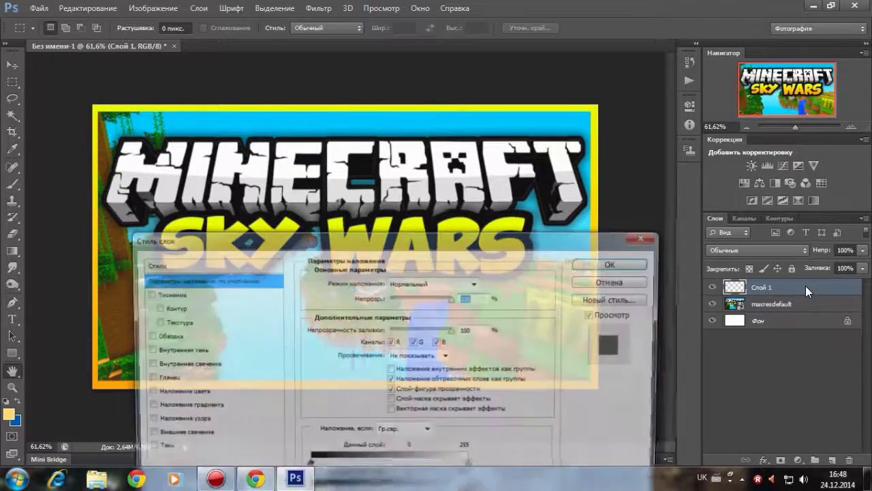
drag(422, 225, 774, 133)
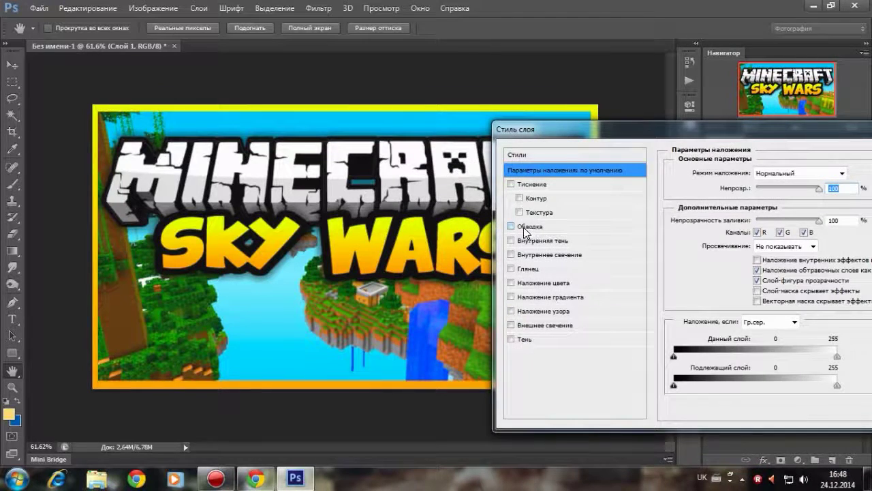
click(527, 229)
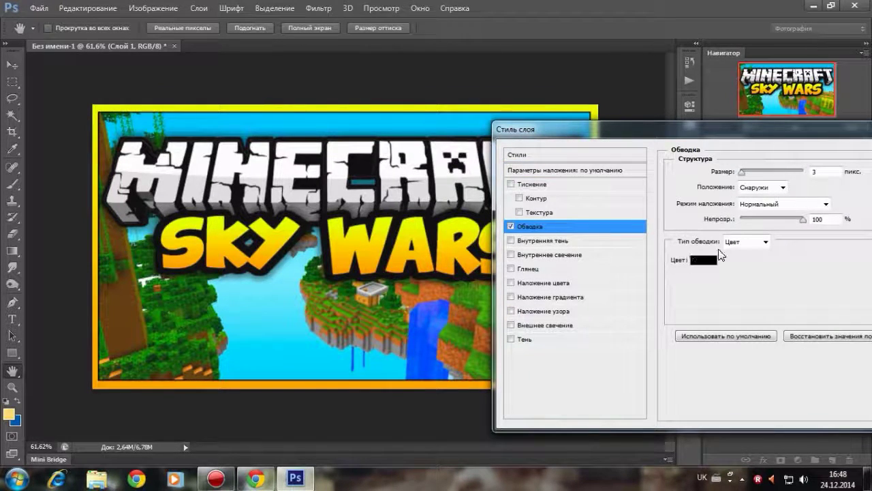
click(695, 263)
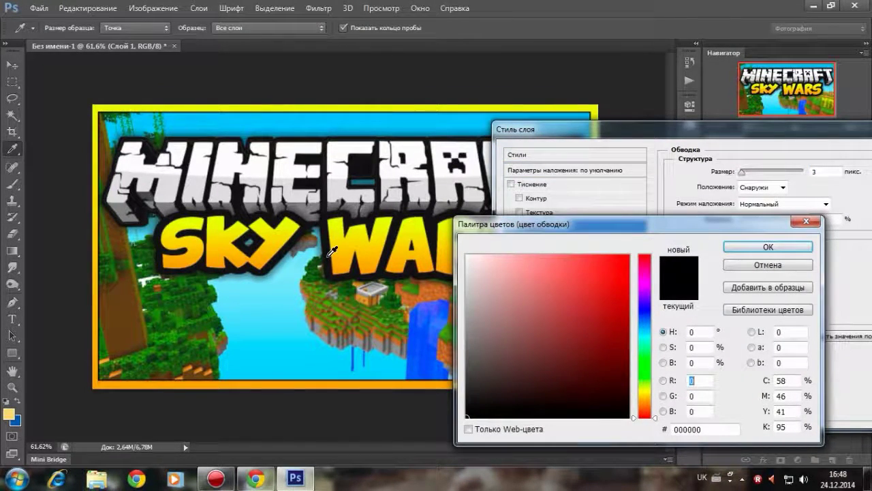
click(332, 257)
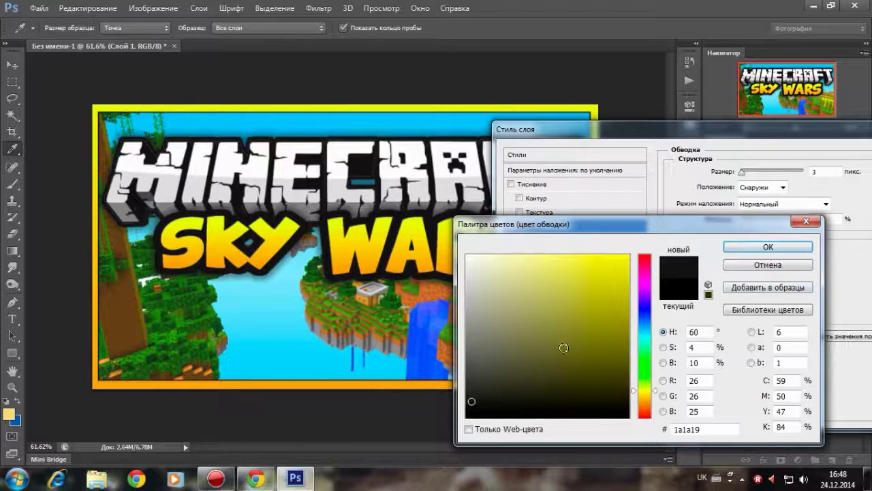
click(757, 246)
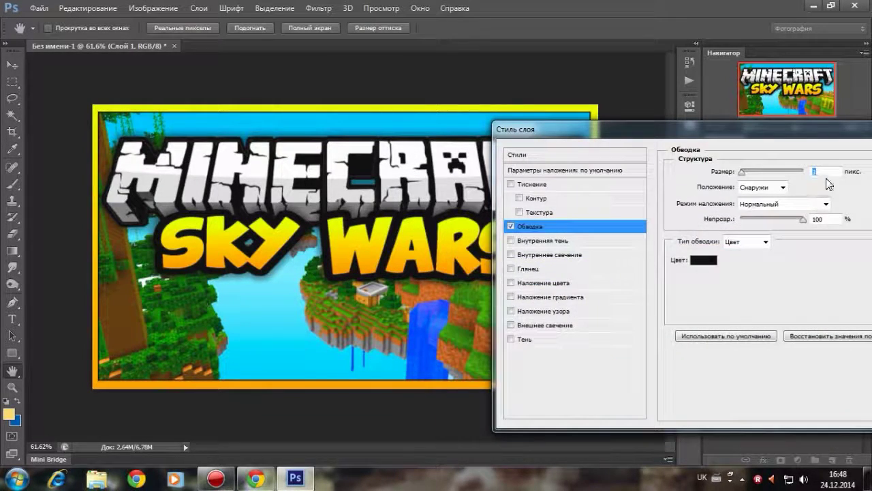
Step: Set the border stroke's size to 9 px, compare the image with and without the stroke, and apply the layer style
mouse_move(743, 171)
mouse_down()
mouse_move(765, 170)
mouse_move(741, 171)
mouse_up()
text(10)
text(3)
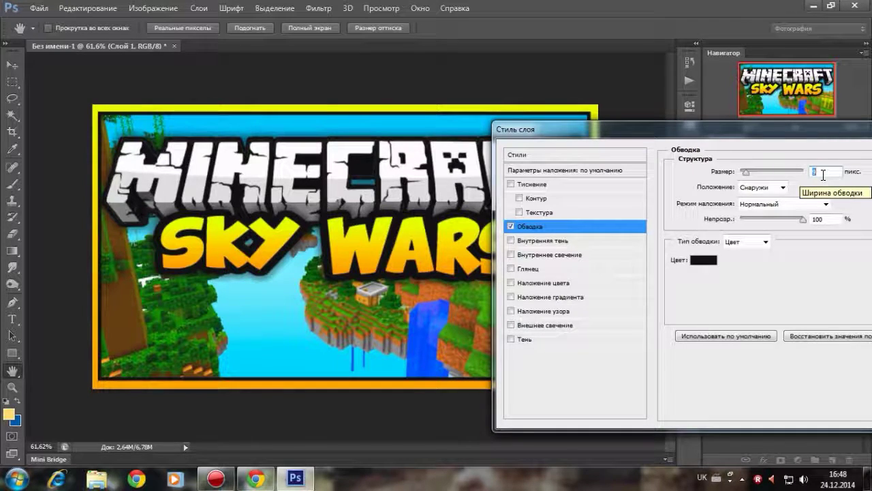
drag(774, 135, 417, 190)
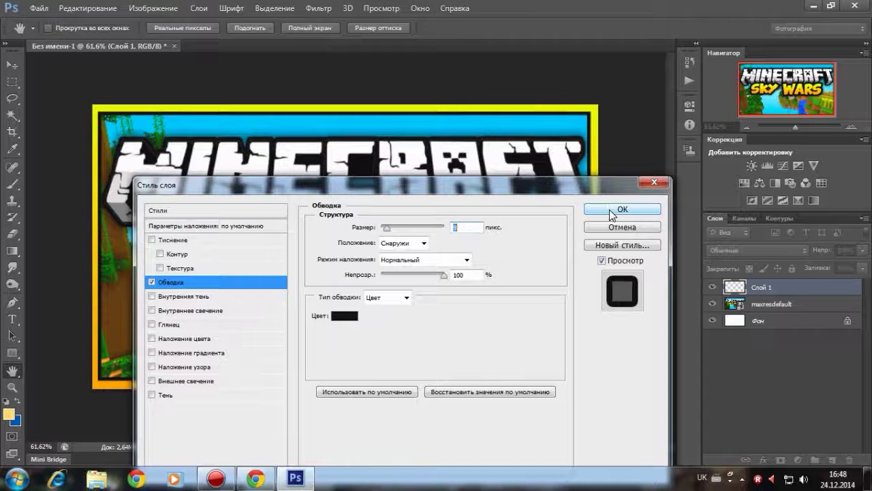
click(151, 281)
click(151, 282)
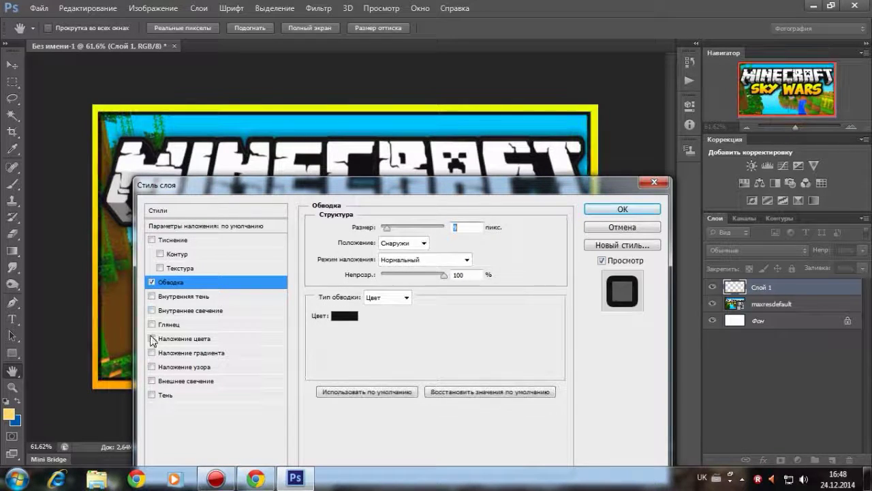
click(626, 209)
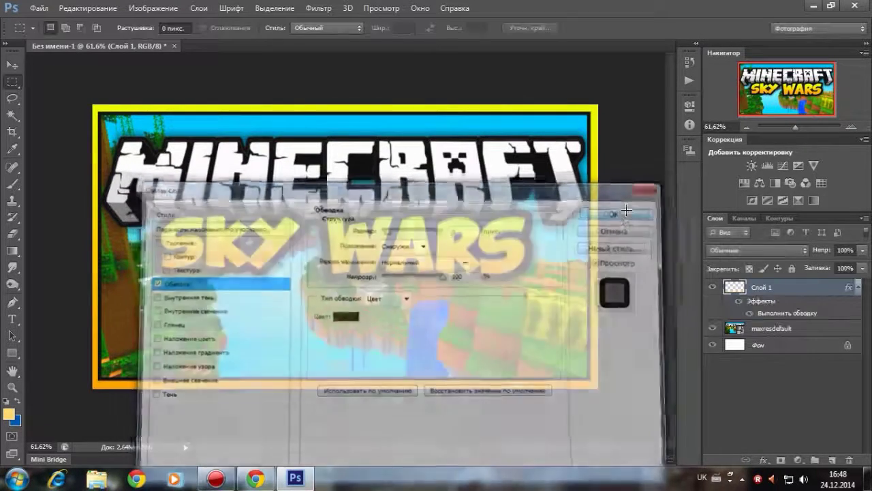
scroll(528, 273, down, 5)
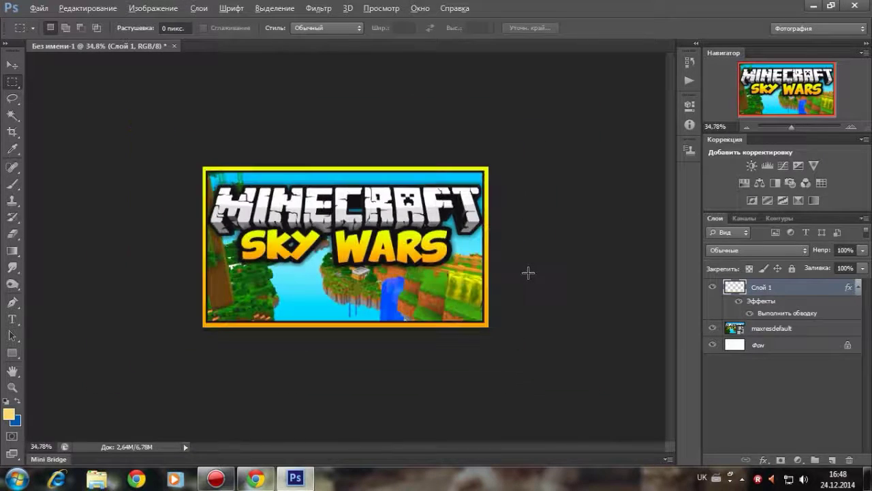
scroll(528, 272, up, 5)
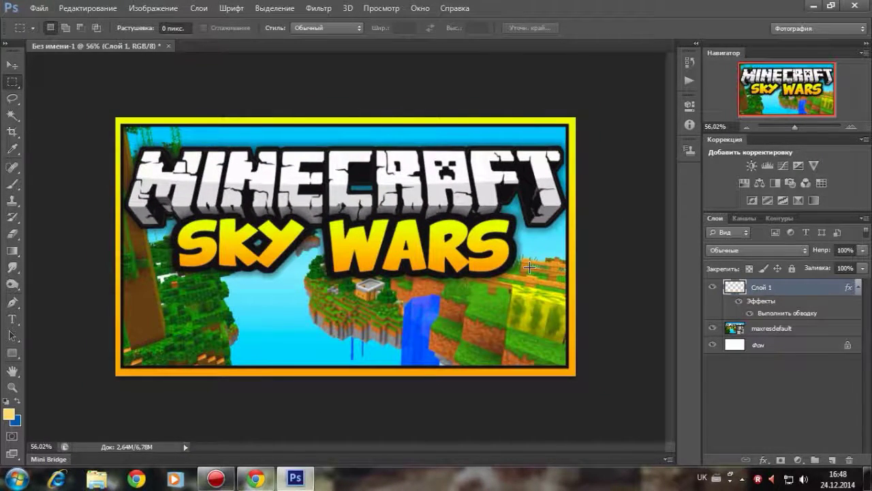
scroll(528, 267, up, 1)
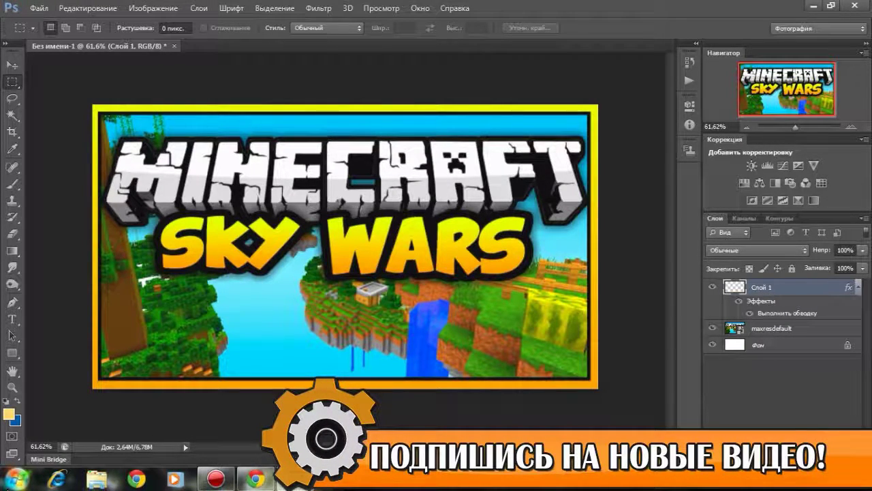
Step: Switch to Windows Explorer and open the folder 111 on local disk D:
click(15, 479)
click(234, 302)
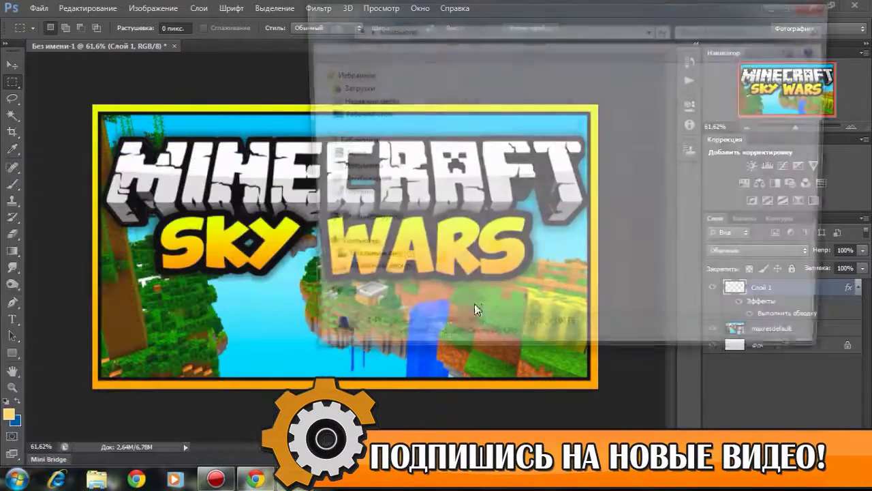
double_click(671, 95)
click(461, 139)
double_click(462, 140)
Step: Open the Арты для превью[Cinema 4D] folder inside the GFX пак folder
scroll(539, 182, down, 4)
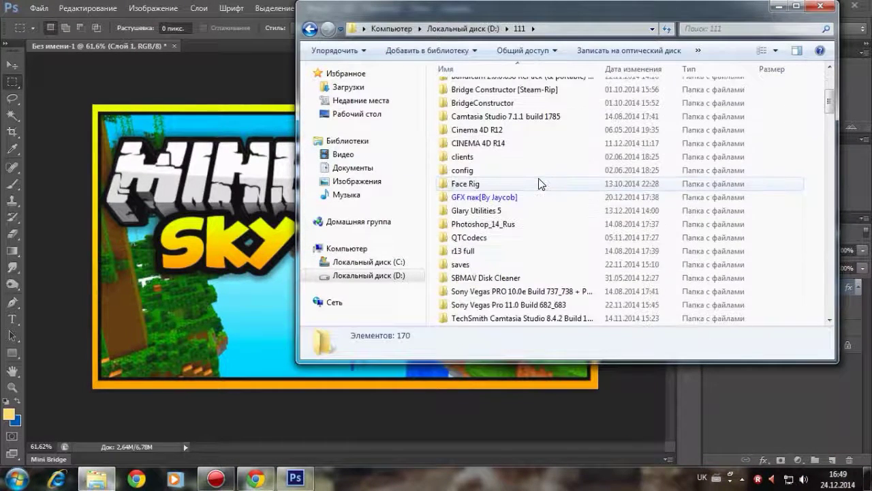
double_click(518, 198)
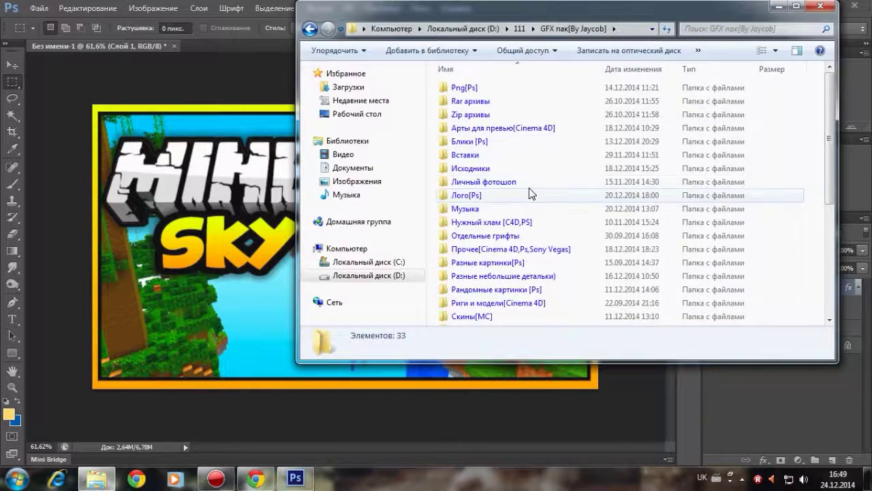
scroll(524, 194, down, 5)
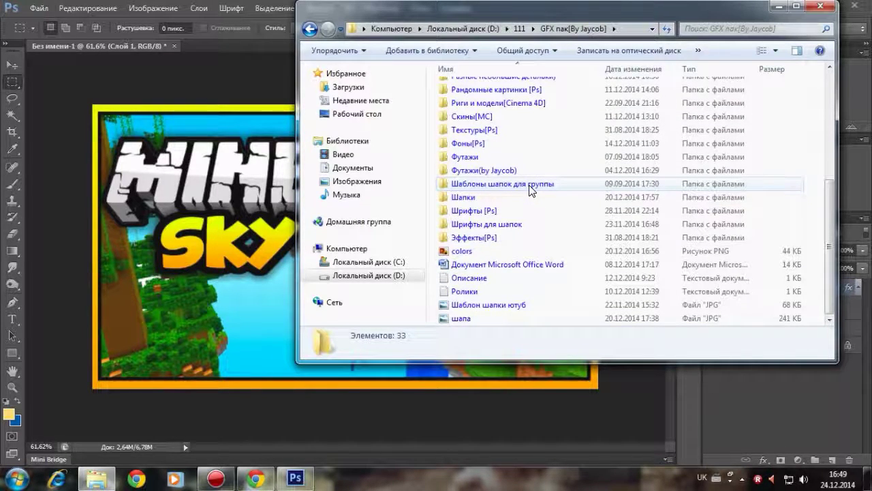
scroll(508, 157, up, 5)
double_click(508, 129)
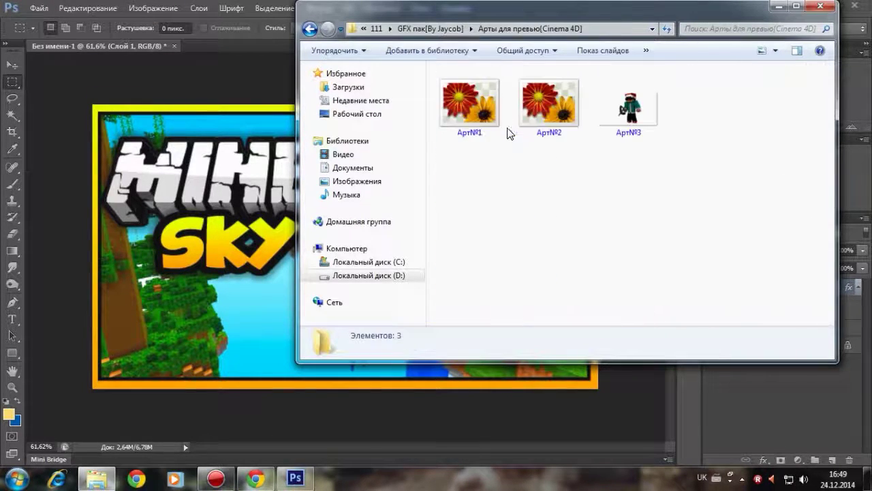
Step: Preview the Арт№3 image, examine the character up close, and close the viewer
double_click(623, 121)
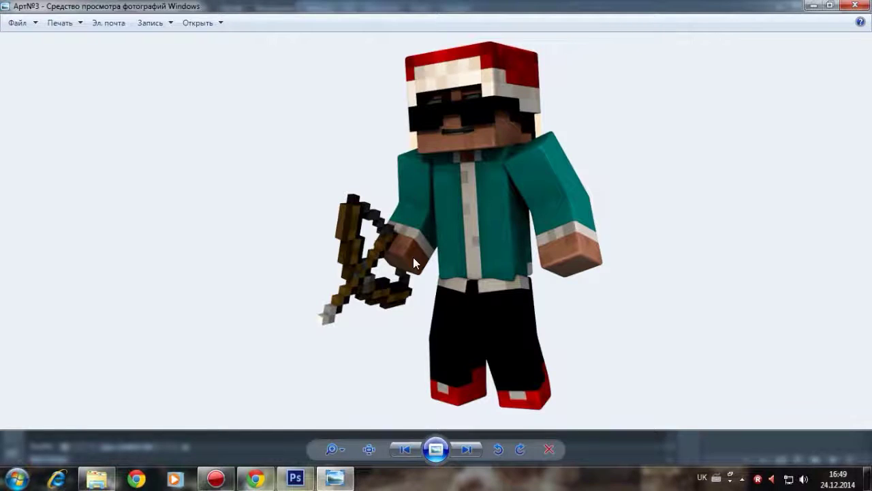
scroll(421, 271, up, 5)
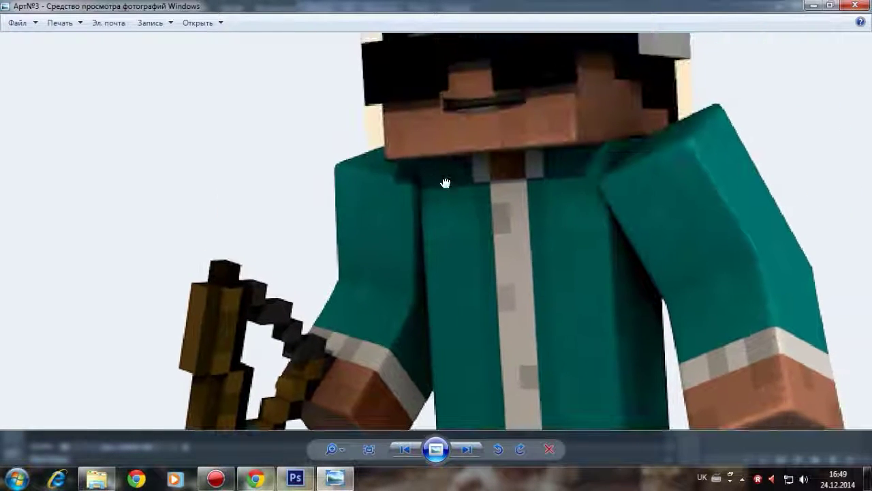
scroll(467, 229, up, 3)
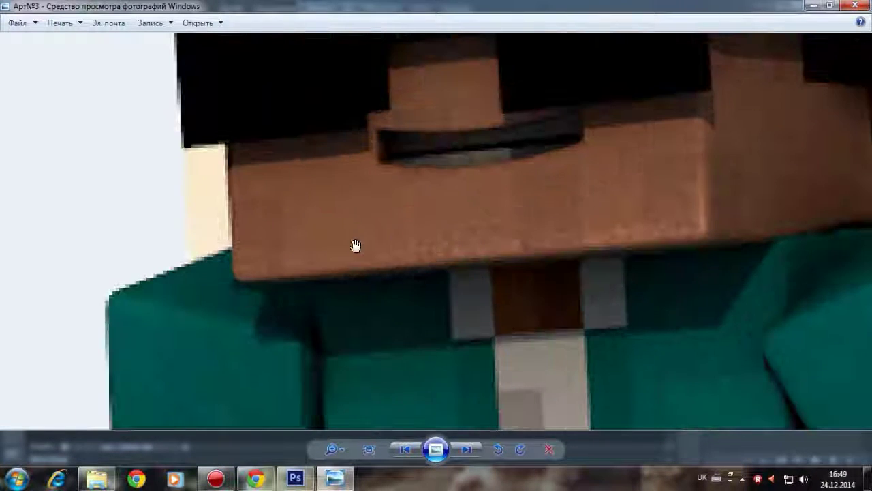
scroll(385, 217, down, 8)
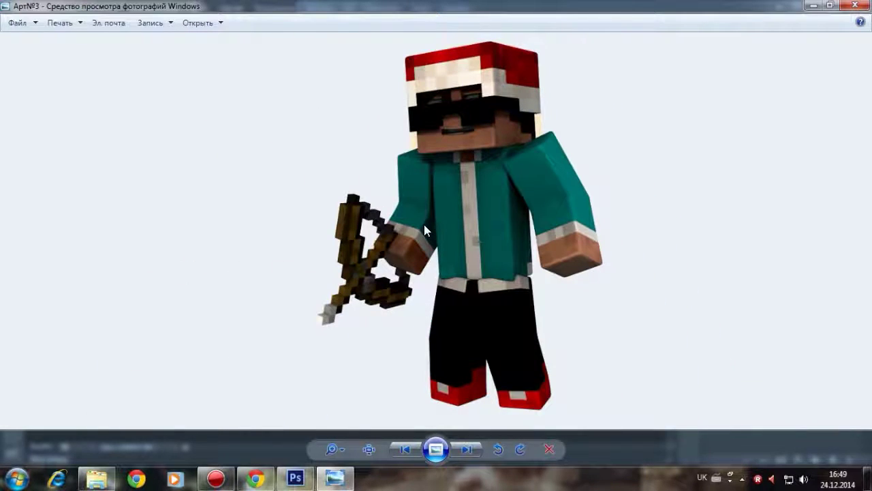
click(855, 5)
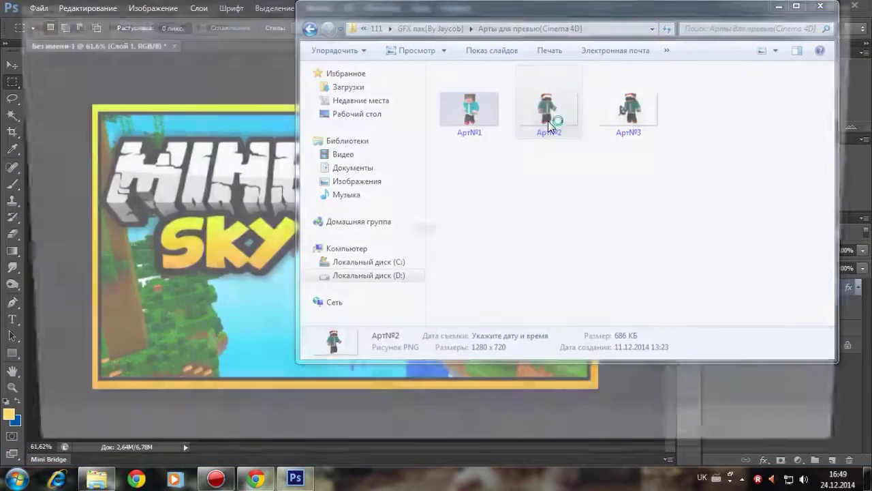
Step: Preview the Арт№2 image and close the viewer
double_click(549, 117)
scroll(428, 159, up, 2)
scroll(430, 161, down, 2)
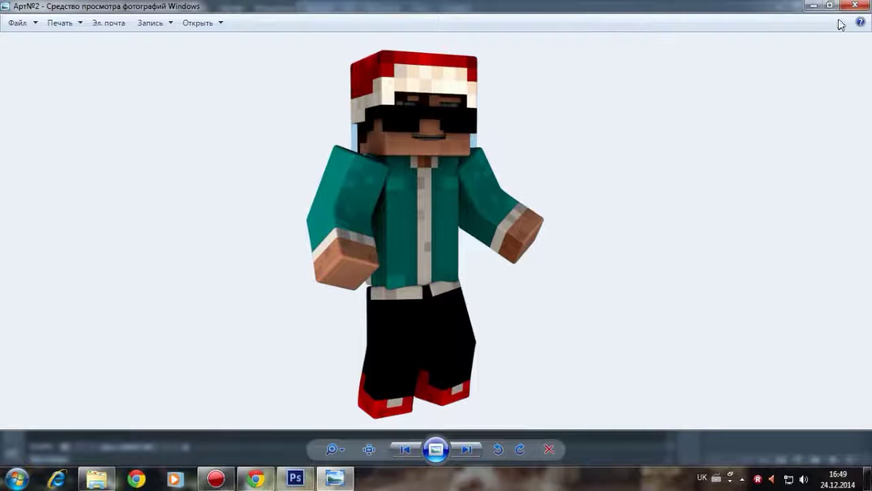
click(846, 5)
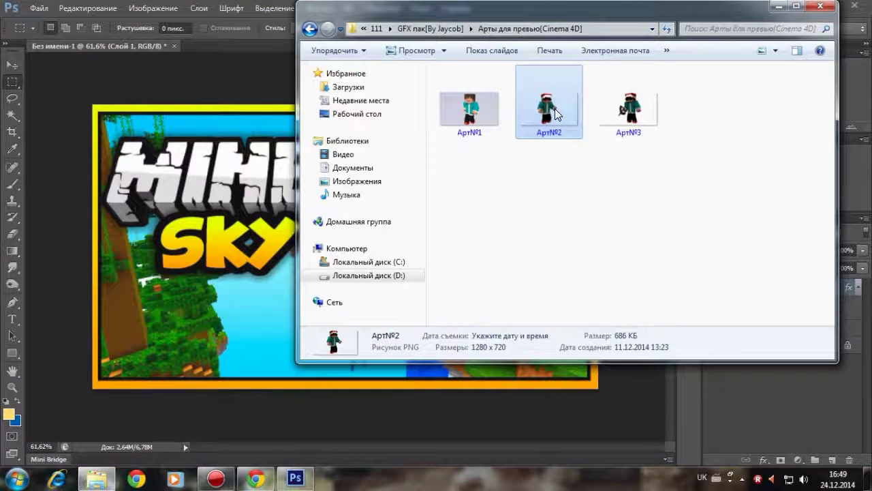
Step: Place Арт№2 into the open Photoshop document, scale it proportionally to about 83%, and shift it slightly right and down
drag(555, 104, 339, 325)
drag(449, 263, 449, 264)
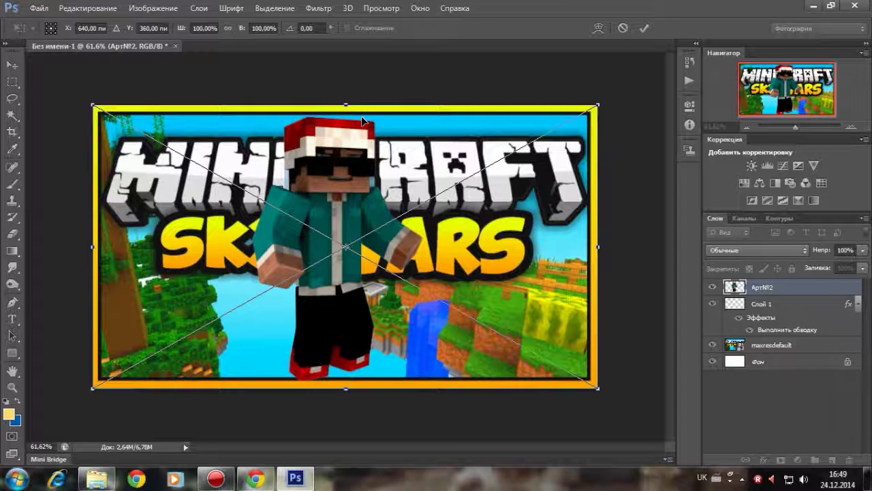
drag(598, 247, 597, 204)
drag(597, 104, 467, 94)
drag(417, 235, 471, 240)
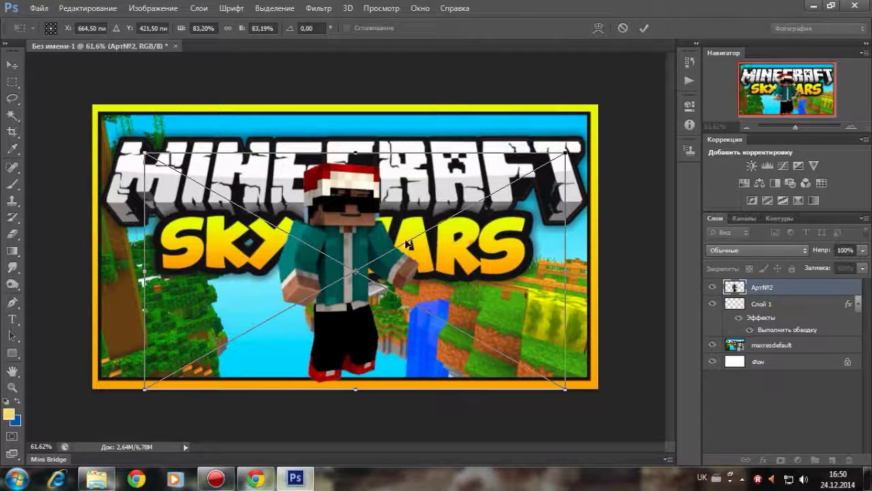
Step: Mirror the placed character horizontally with a width of -83,20%, move it over the end of WARS, and tilt it about 2°
click(203, 28)
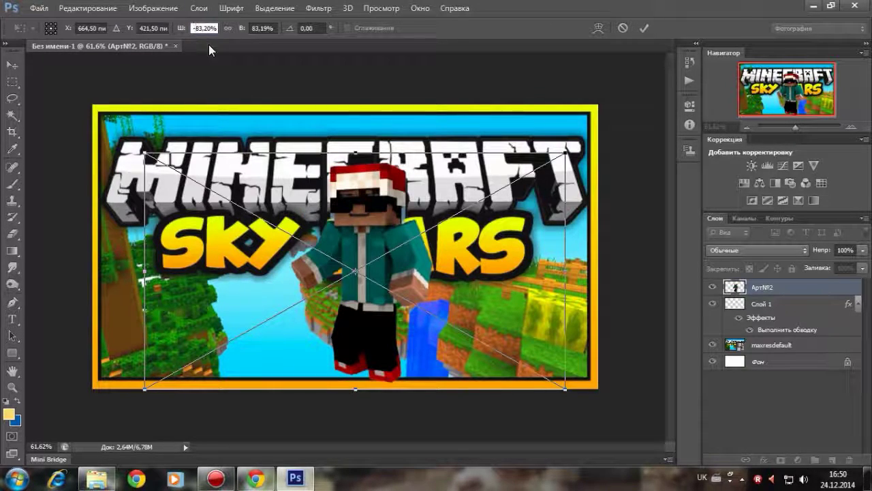
drag(318, 193, 410, 220)
drag(520, 147, 518, 143)
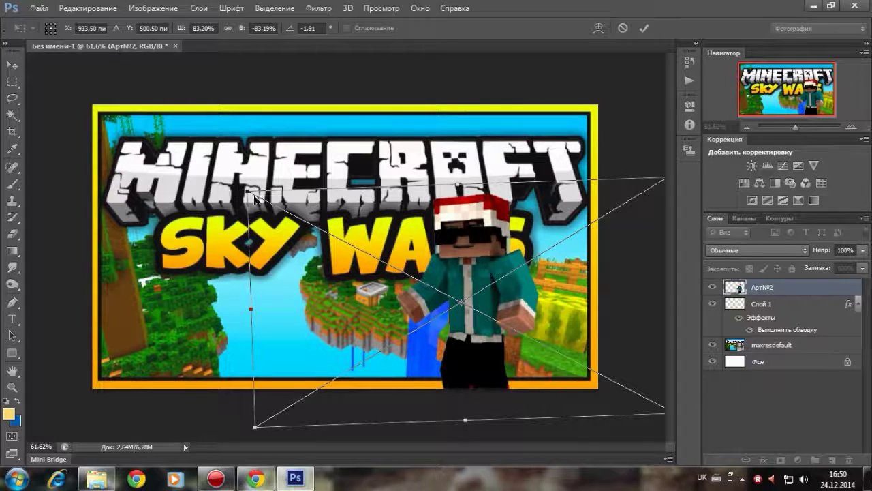
Step: Enlarge the character to about 86%, move it near the picture's right border, and apply the transform
drag(247, 191, 231, 182)
drag(319, 205, 370, 214)
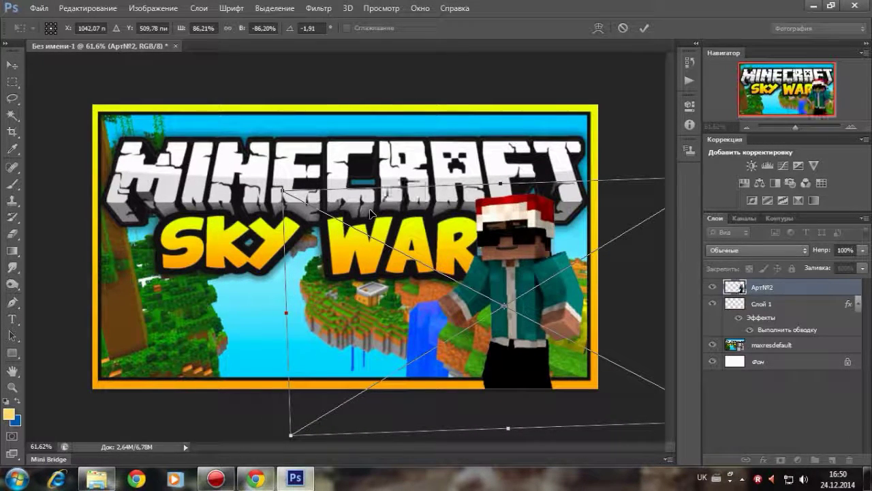
click(643, 28)
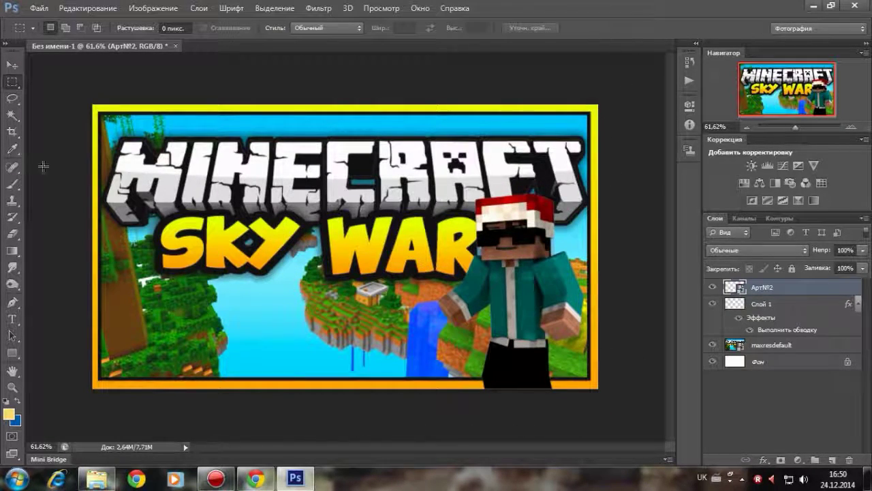
Step: Inspect the leftover bluish patch beside the character's face by moving the Арт№2 layer aside and back
scroll(495, 241, up, 5)
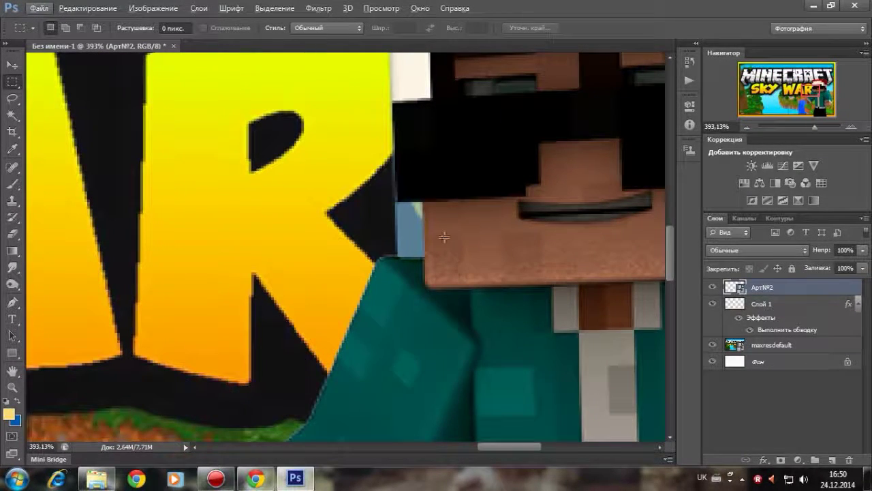
scroll(444, 236, down, 2)
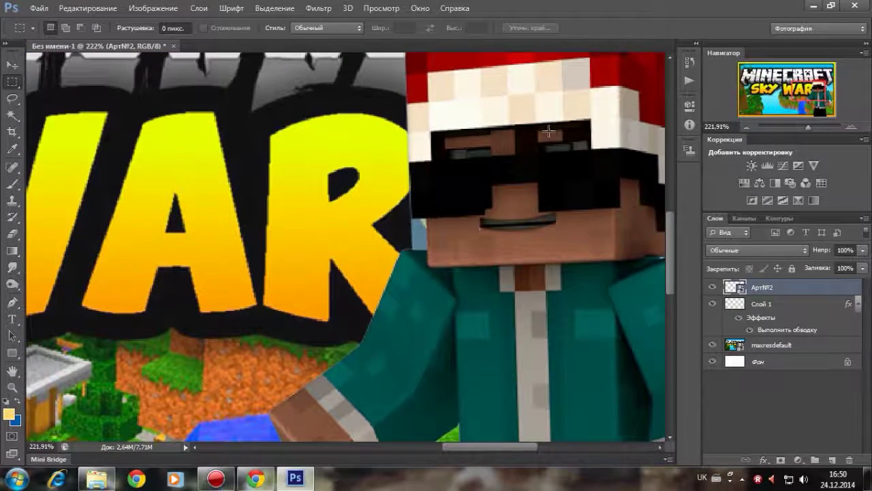
scroll(466, 118, down, 1)
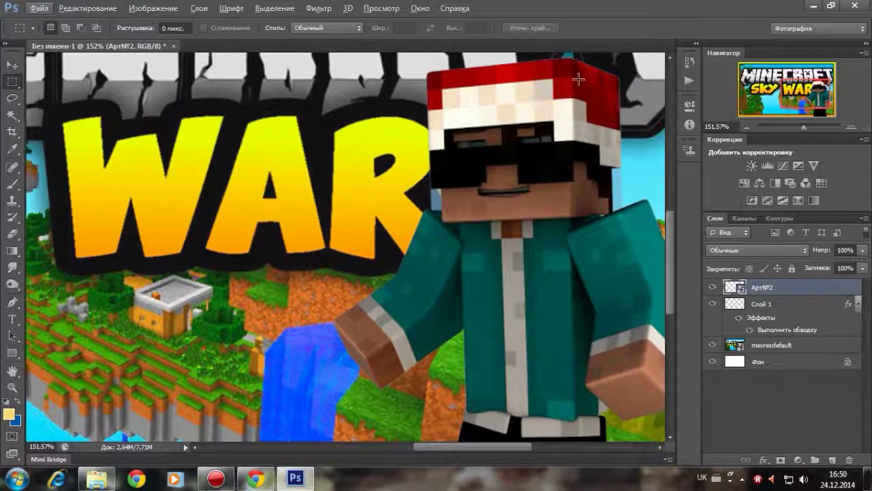
scroll(438, 187, up, 2)
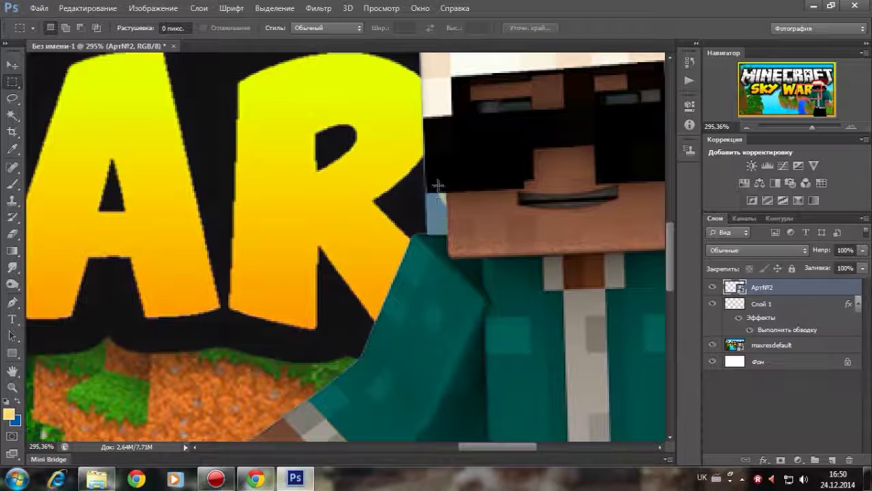
click(12, 64)
drag(418, 171, 366, 156)
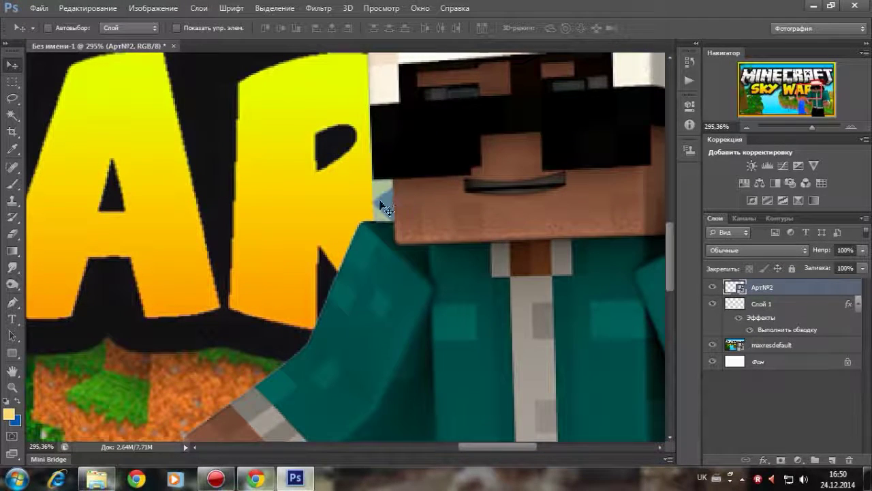
drag(395, 205, 432, 220)
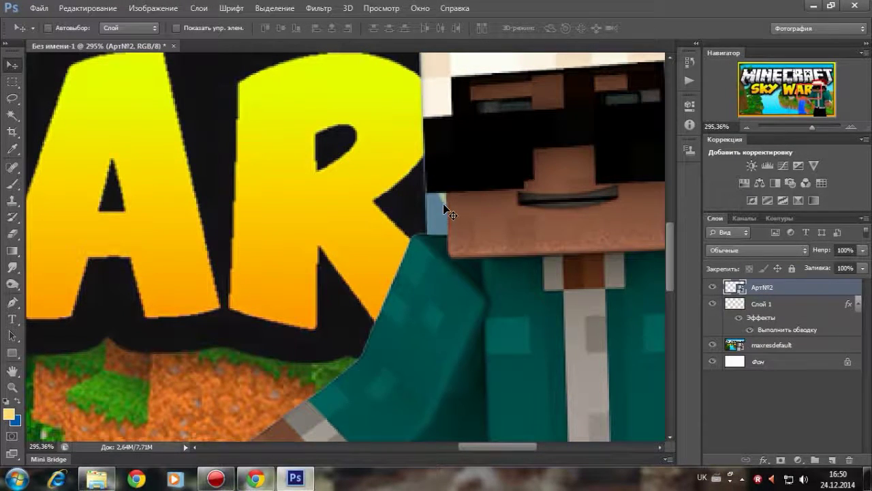
Step: Rasterize the Арт№2 smart object and erase the bluish patch between its face and shoulder with the Magic Eraser
scroll(444, 202, down, 2)
key(alt)
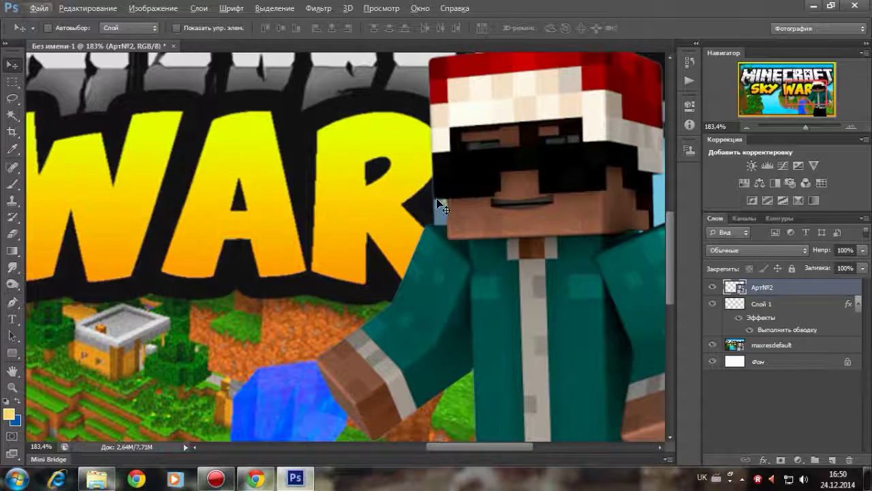
scroll(450, 197, up, 3)
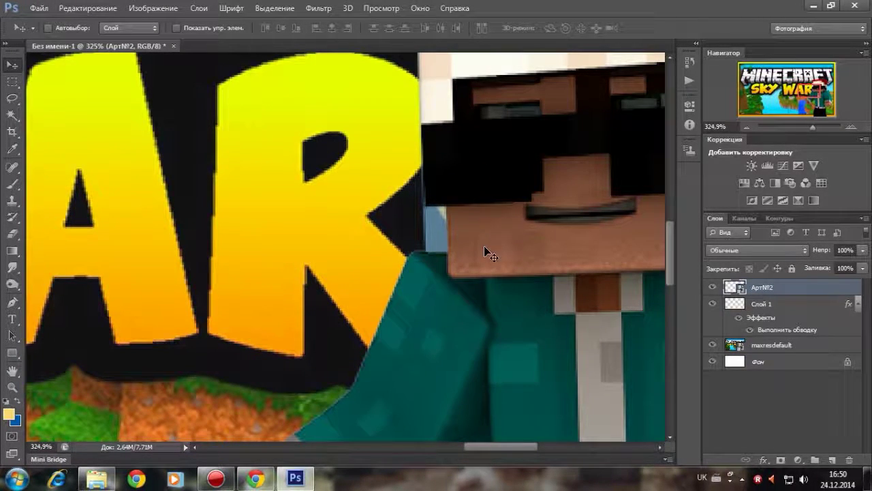
scroll(450, 235, up, 1)
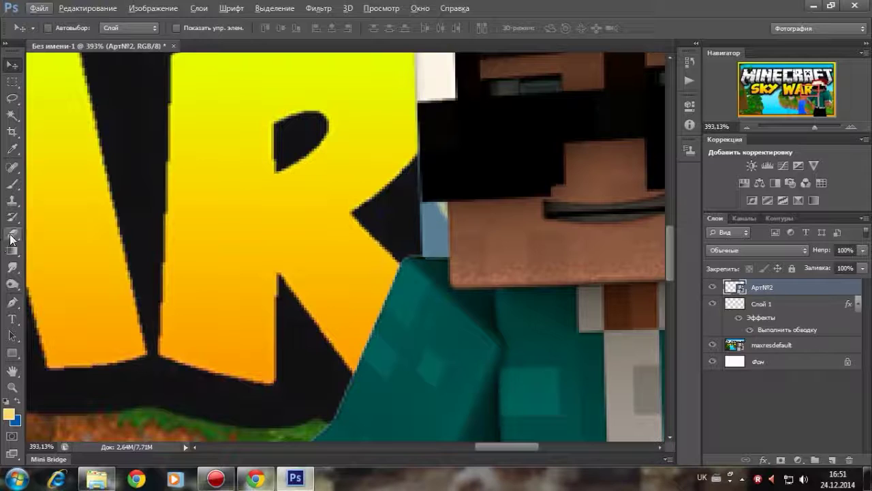
click(13, 233)
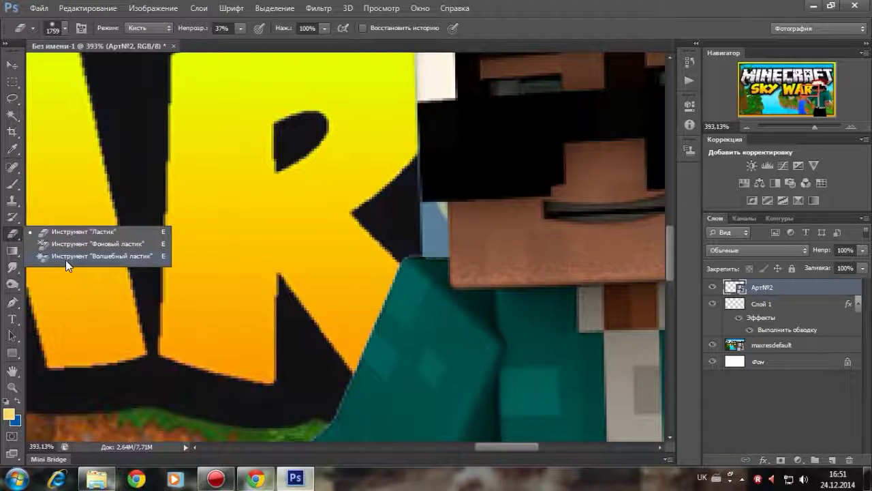
click(66, 258)
click(430, 222)
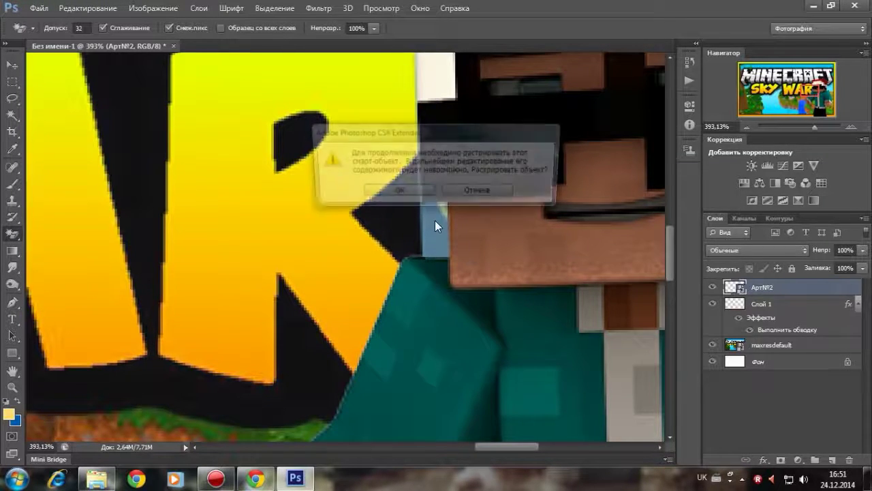
click(402, 193)
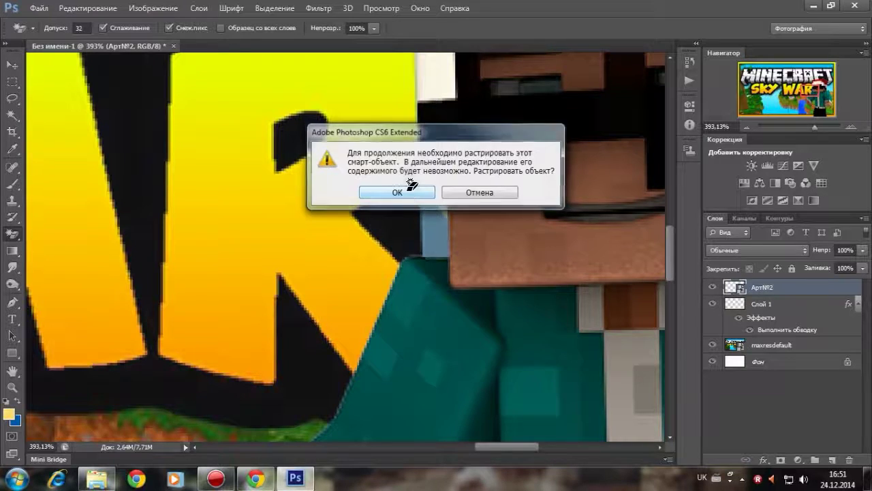
click(434, 236)
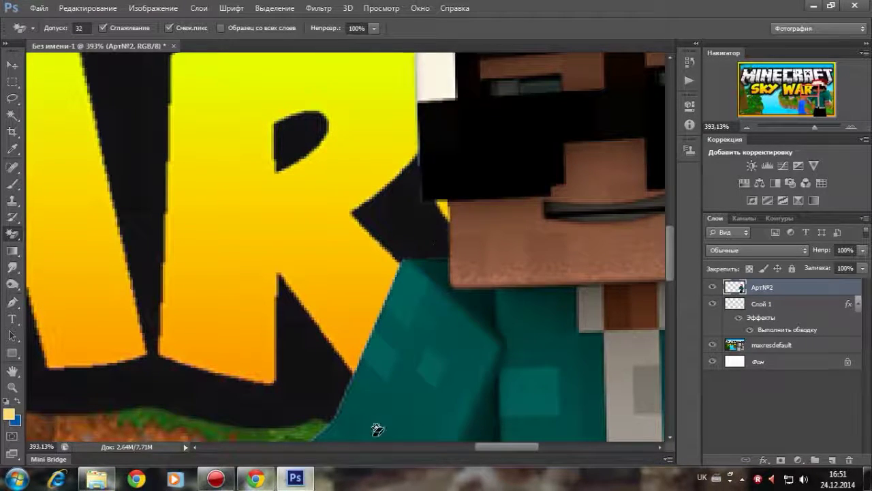
Step: Check the other side of the character's head, then review the whole composition at several zoom levels with the Move tool active
drag(512, 446, 552, 443)
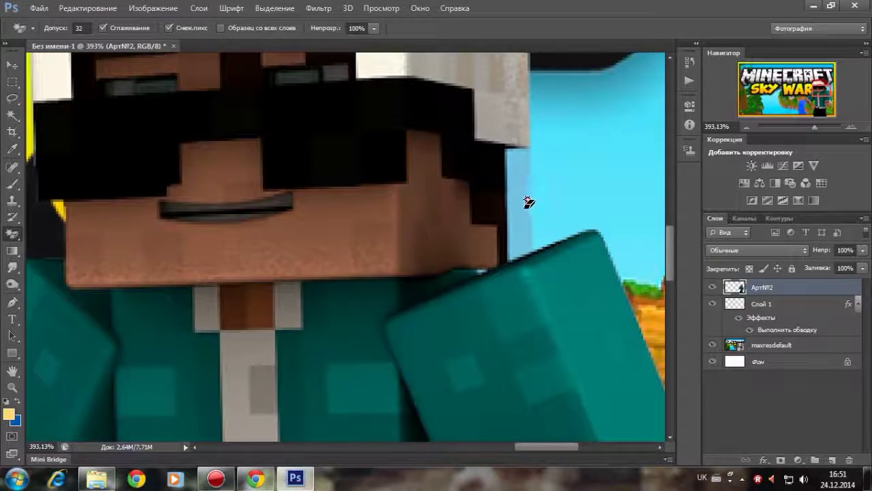
click(12, 65)
scroll(195, 122, down, 5)
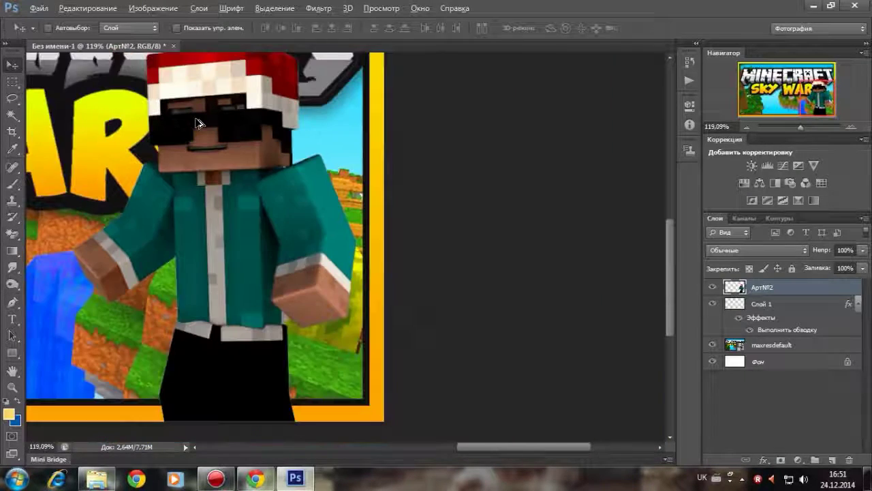
scroll(195, 122, down, 1)
scroll(214, 126, up, 1)
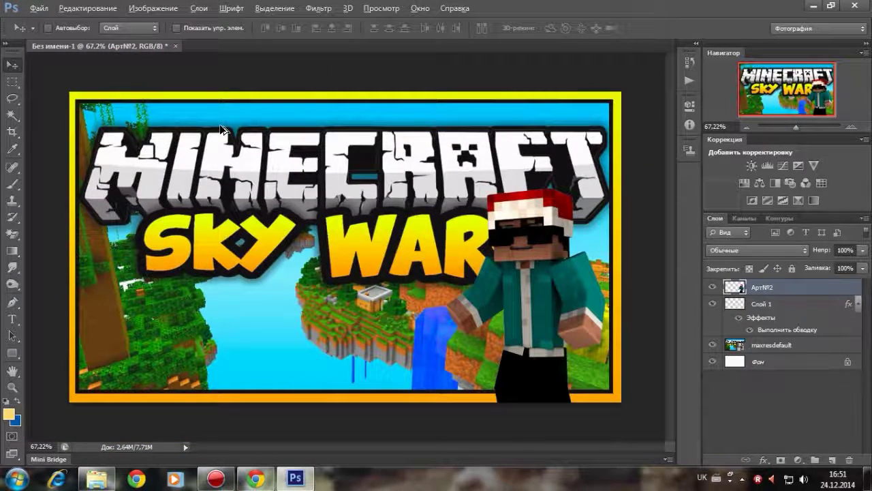
scroll(504, 205, down, 4)
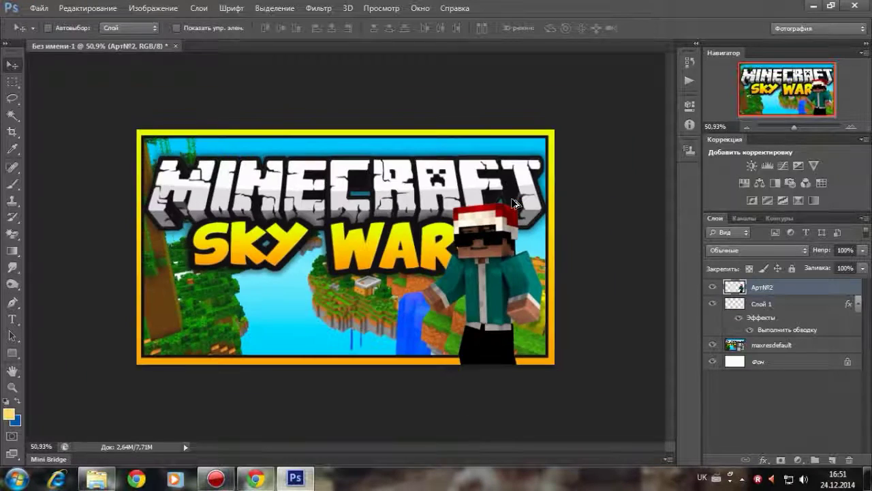
scroll(566, 279, up, 4)
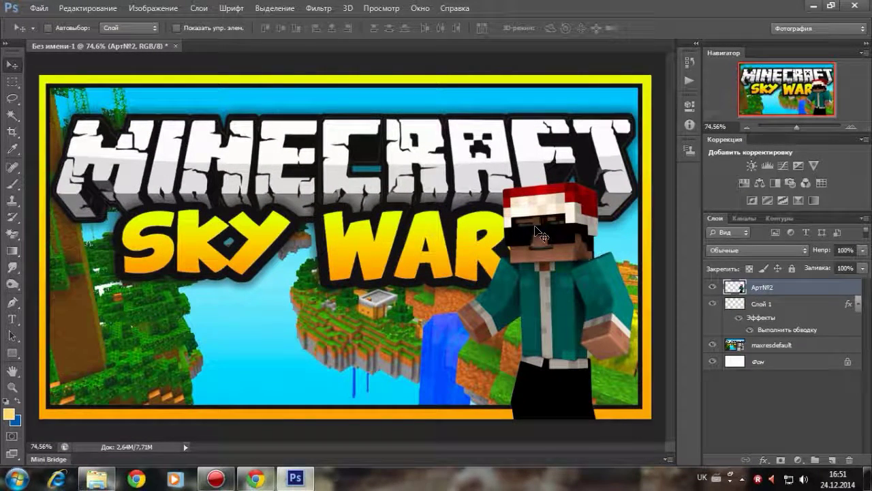
scroll(576, 232, down, 3)
scroll(576, 232, up, 2)
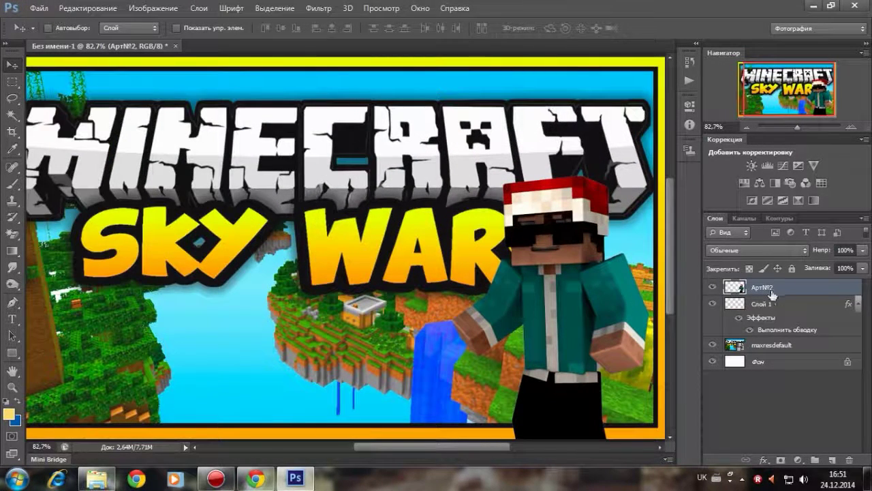
scroll(539, 276, down, 1)
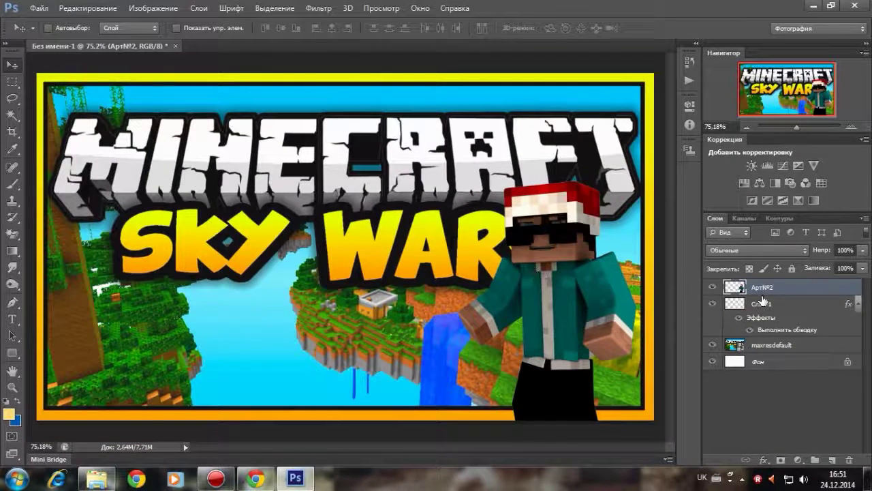
Step: Add a Brightness/Contrast adjustment layer above the character and set its brightness to 34
click(750, 164)
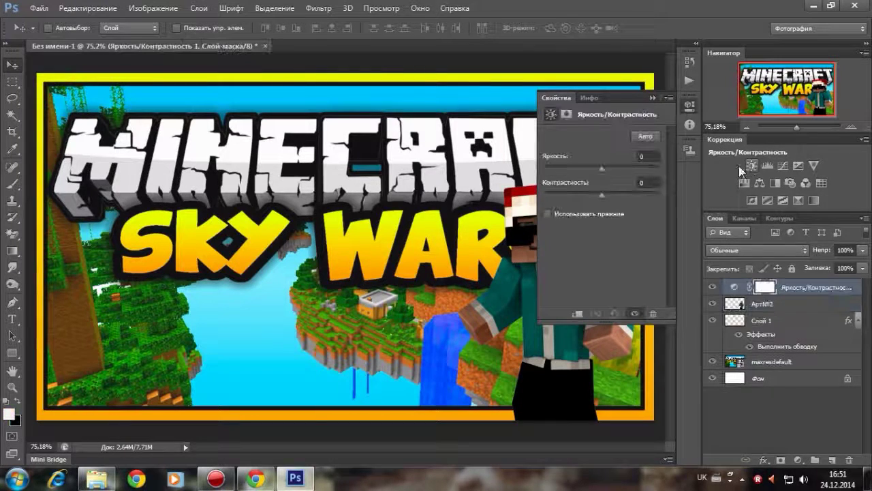
mouse_move(604, 166)
mouse_down()
mouse_move(622, 165)
mouse_move(613, 161)
mouse_up()
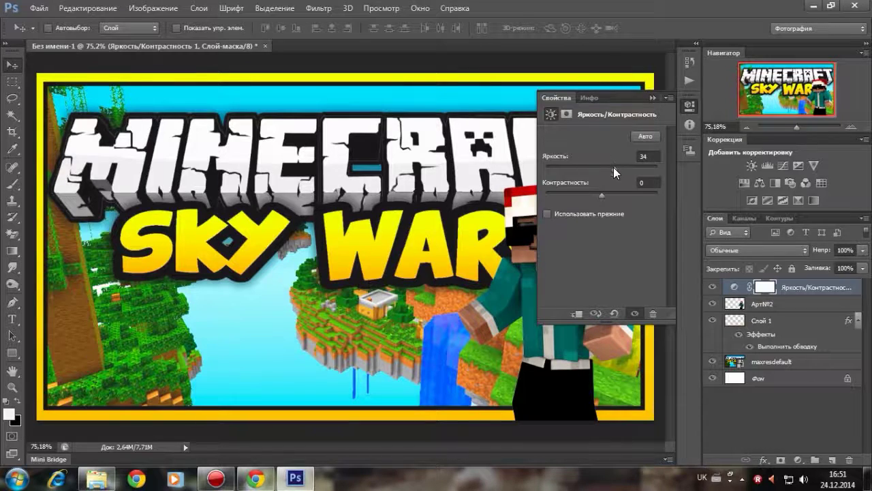
click(693, 106)
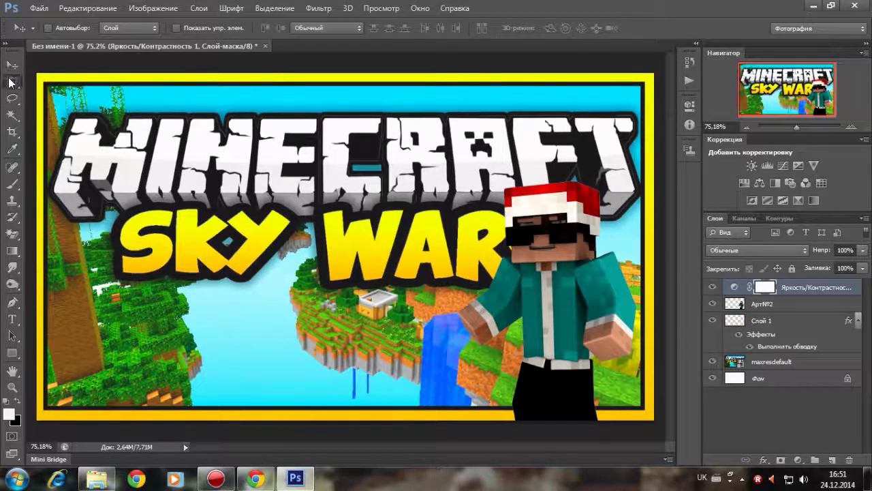
scroll(406, 229, down, 3)
scroll(526, 287, up, 3)
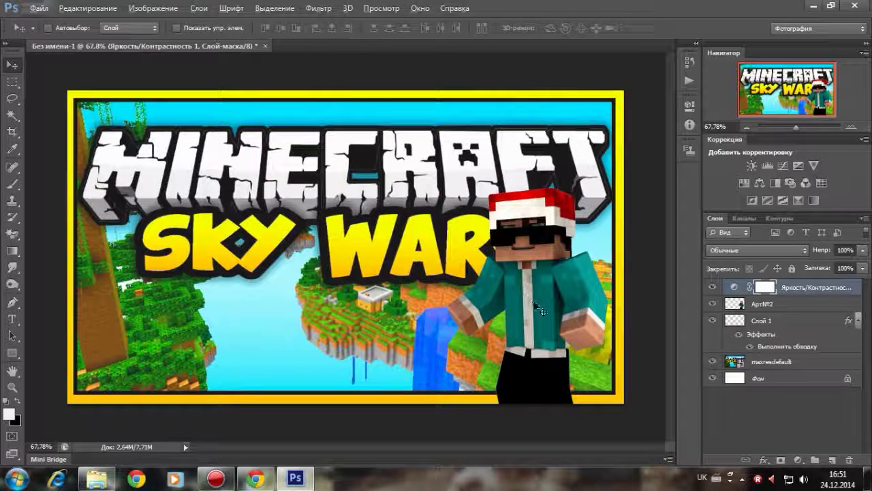
Step: Move the character on the Арт№2 layer slightly closer to the picture's right border
click(763, 305)
drag(588, 295, 593, 293)
scroll(594, 295, down, 1)
scroll(594, 295, up, 2)
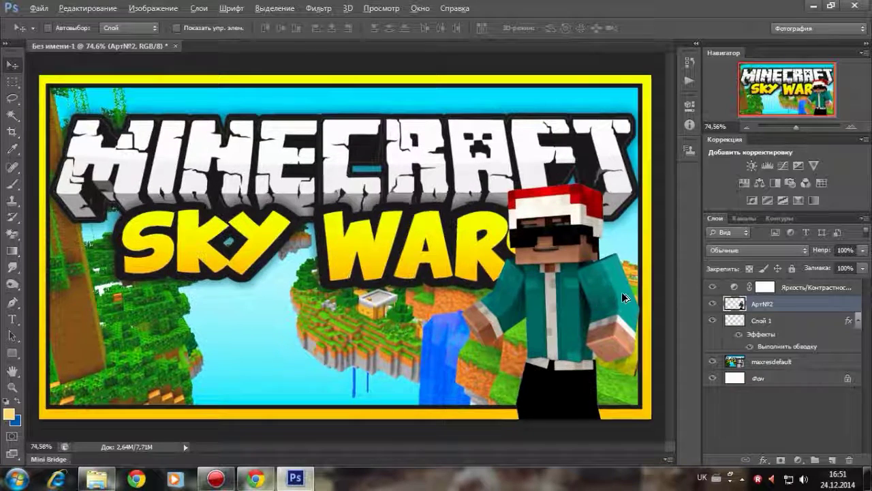
scroll(573, 296, down, 1)
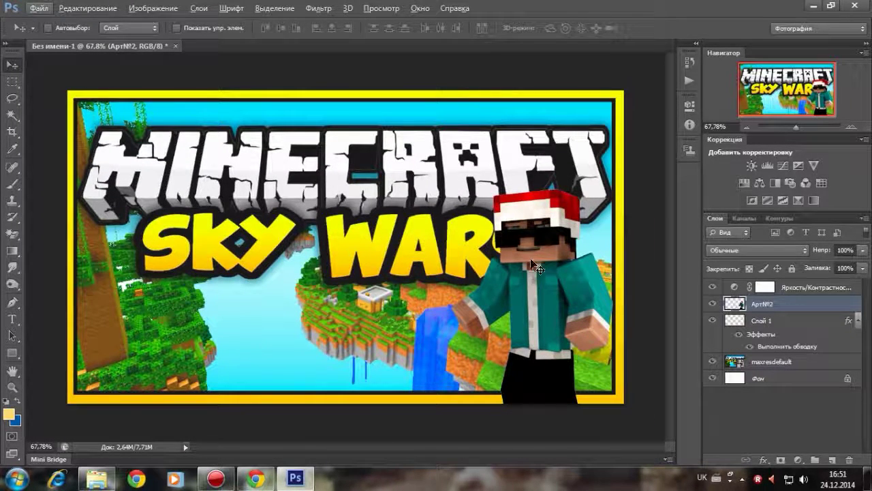
scroll(531, 259, down, 1)
scroll(532, 256, up, 2)
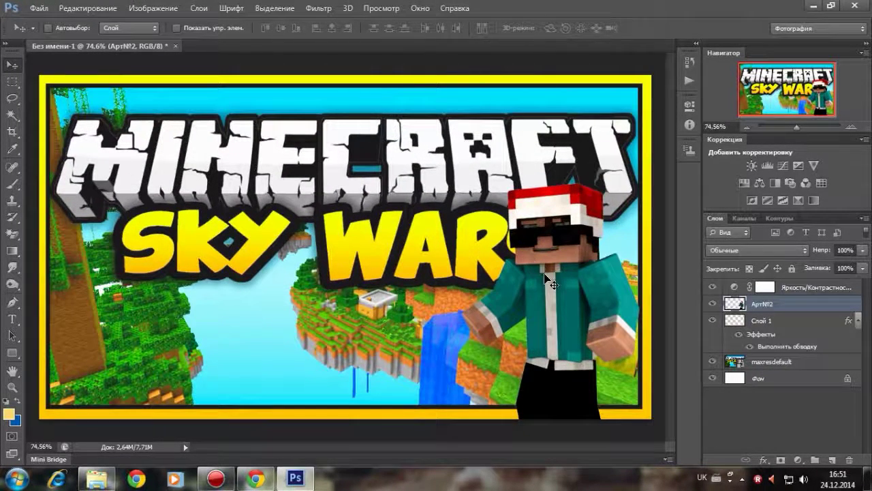
scroll(555, 280, down, 1)
scroll(555, 280, down, 1)
scroll(555, 280, up, 2)
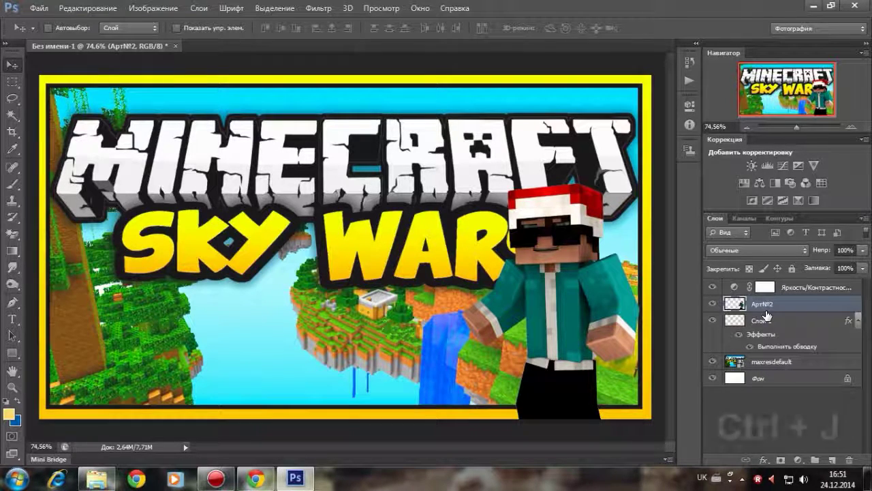
Step: Duplicate the Арт№2 layer and place the copy directly beneath the original
key(ctrl+j)
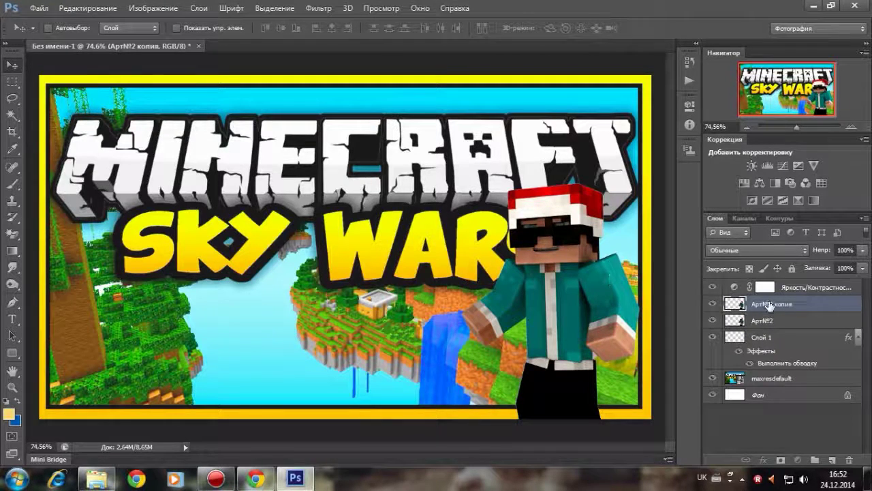
drag(770, 304, 776, 330)
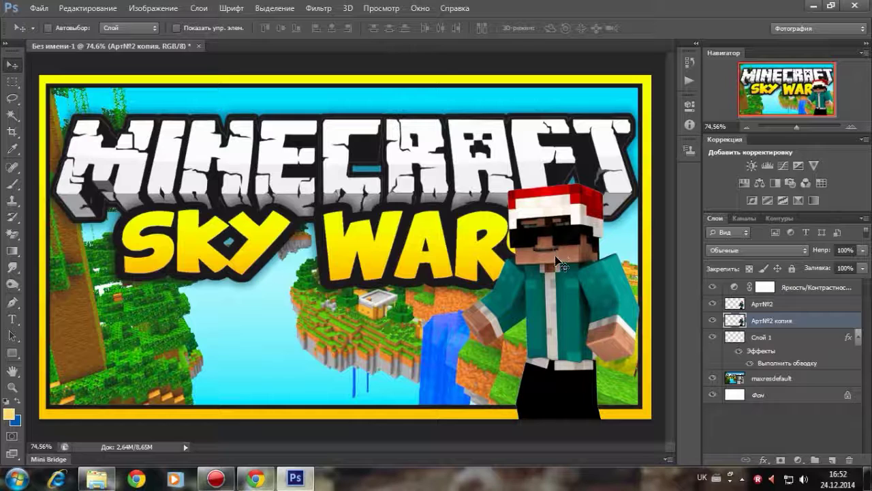
drag(581, 275, 530, 272)
key(ctrl+z)
key(ctrl+z)
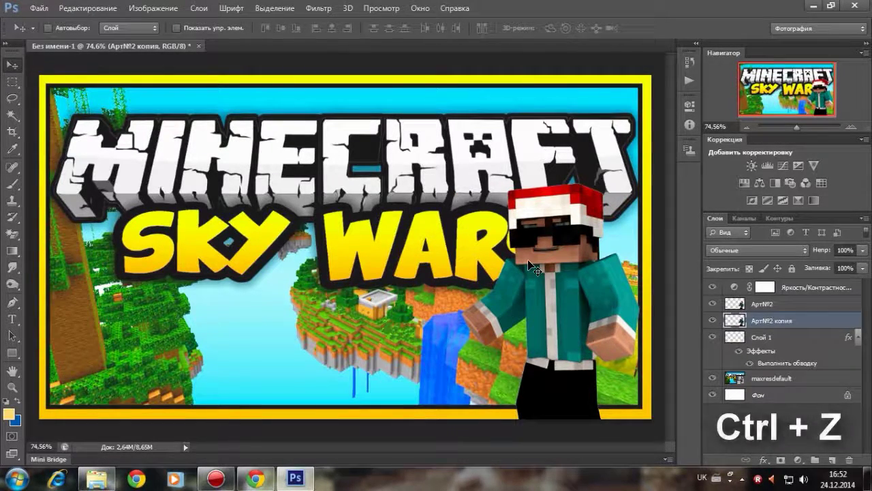
Step: Apply a black (000000) Color Overlay in Normal mode at 100% opacity to the Арт№2 копия layer
double_click(842, 320)
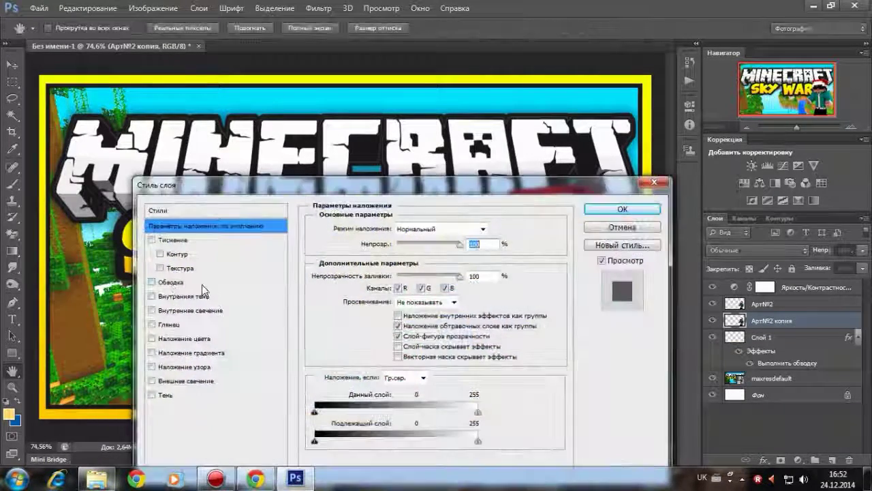
drag(245, 180, 628, 167)
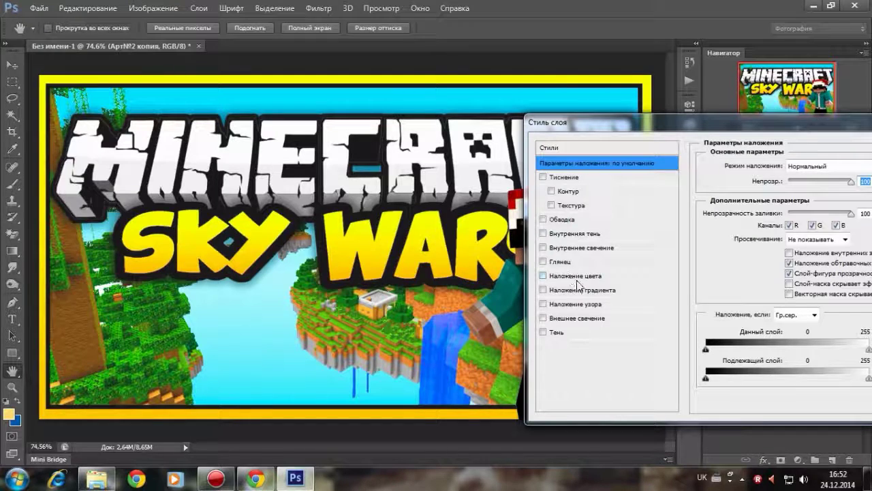
click(597, 281)
drag(770, 124, 584, 138)
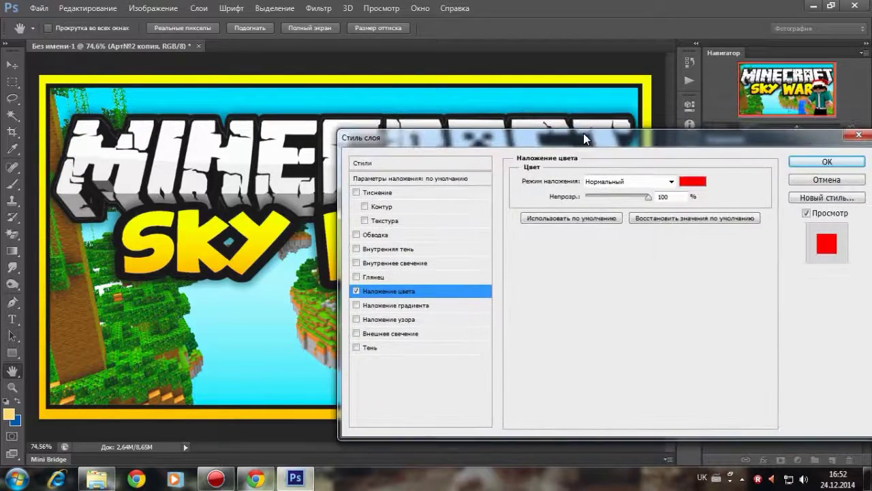
click(705, 181)
click(467, 416)
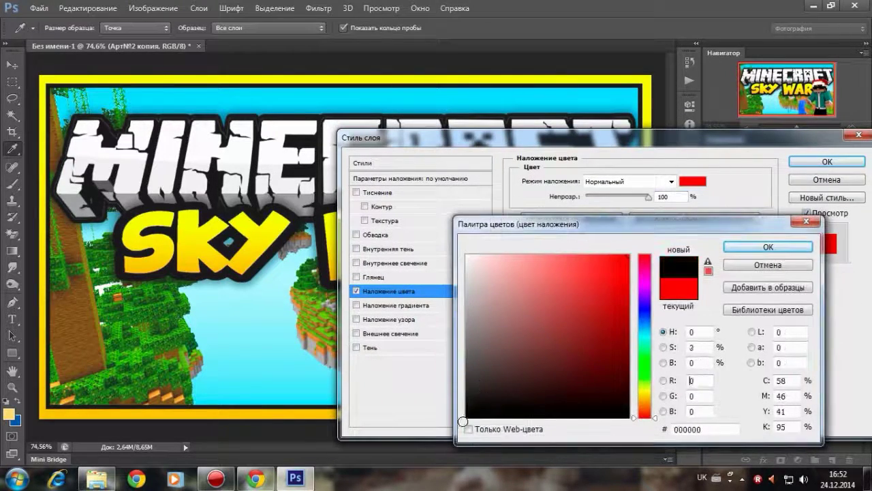
click(764, 247)
click(825, 162)
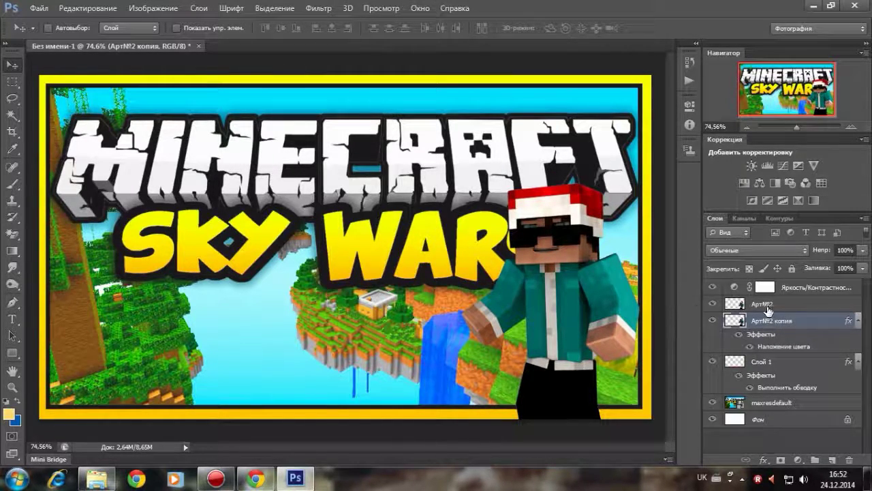
Step: Blur the black character copy with a Gaussian Blur of radius 30,5 pixels to form a soft shadow
drag(566, 270, 392, 250)
key(ctrl+z)
click(306, 12)
mouse_move(466, 176)
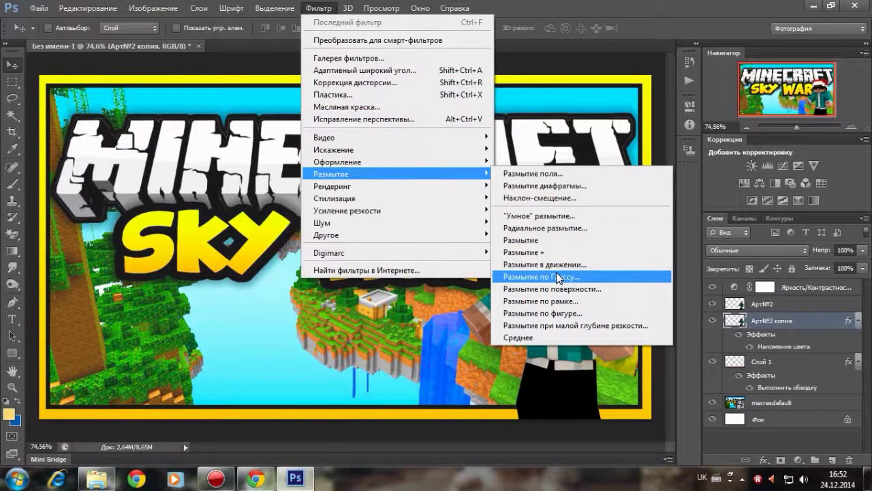
click(556, 274)
drag(655, 129, 752, 47)
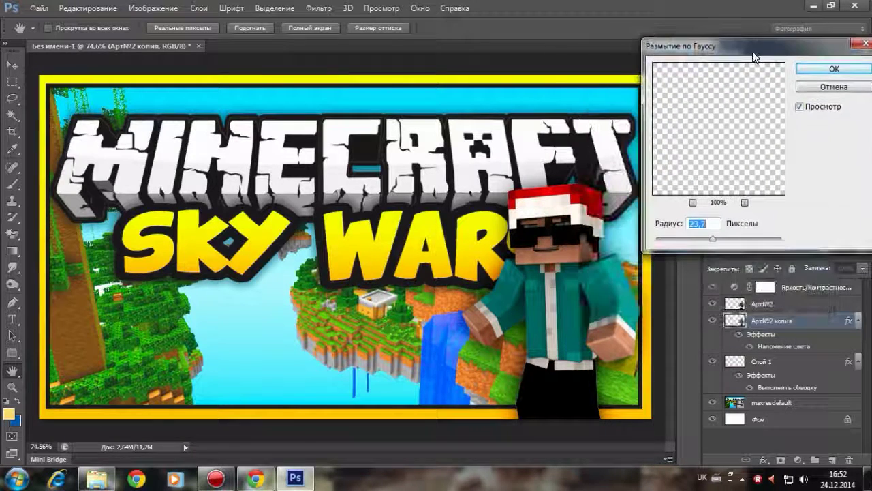
mouse_move(712, 238)
mouse_down()
mouse_move(675, 239)
mouse_move(712, 238)
mouse_up()
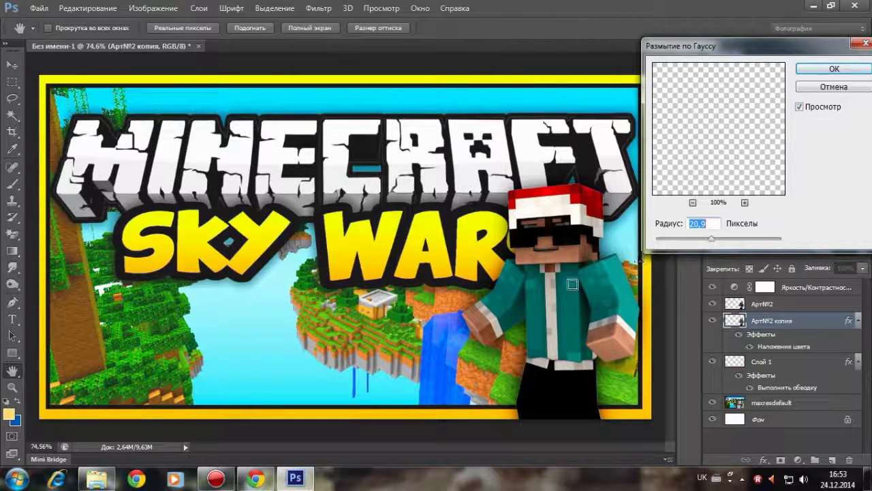
drag(688, 240, 654, 240)
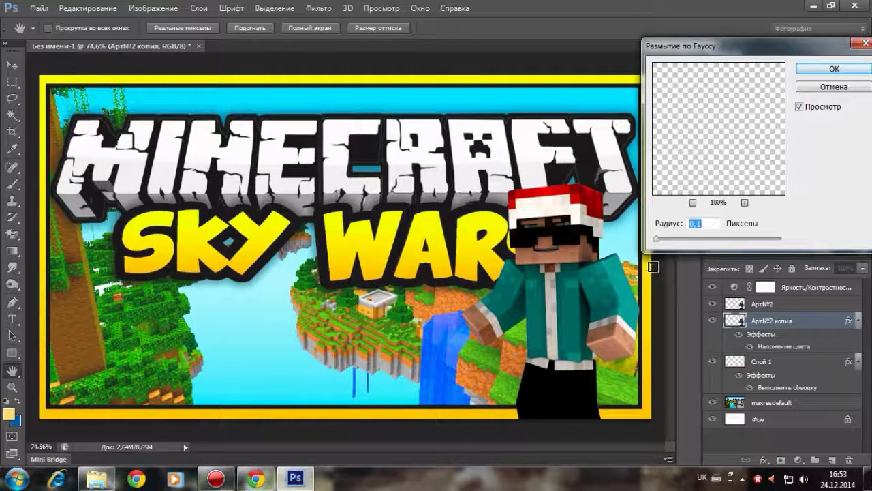
click(719, 241)
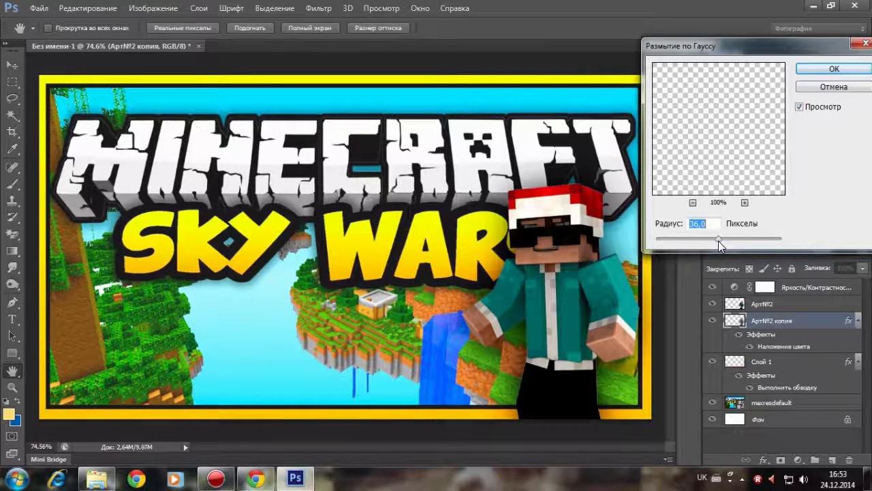
drag(719, 238, 716, 237)
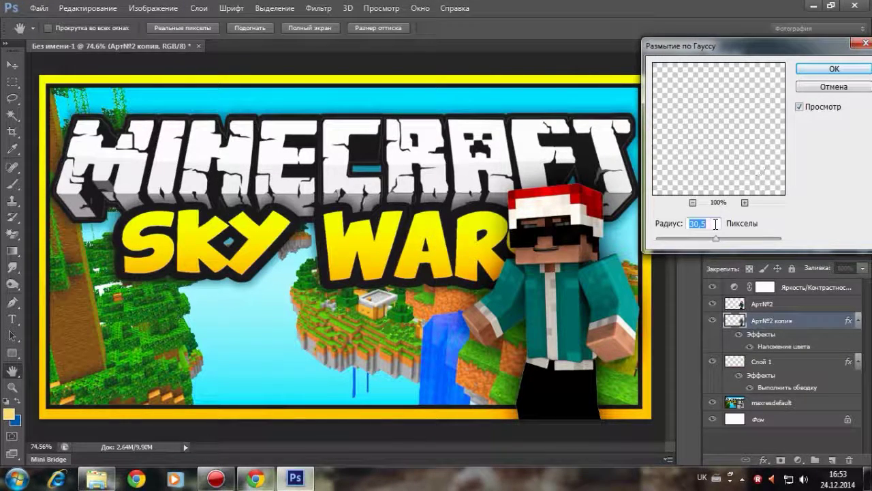
click(823, 68)
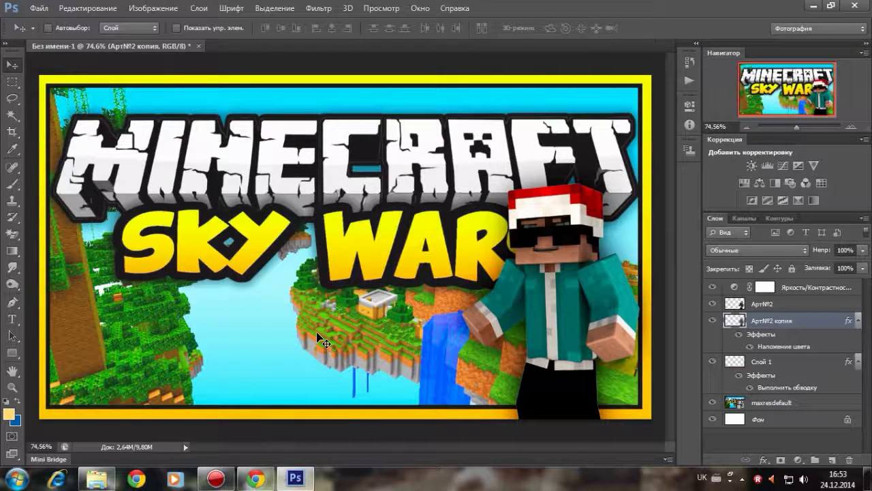
Step: Review the shadow around the character at several zoom levels, keeping the shadow layer's opacity at 100%
scroll(464, 247, down, 6)
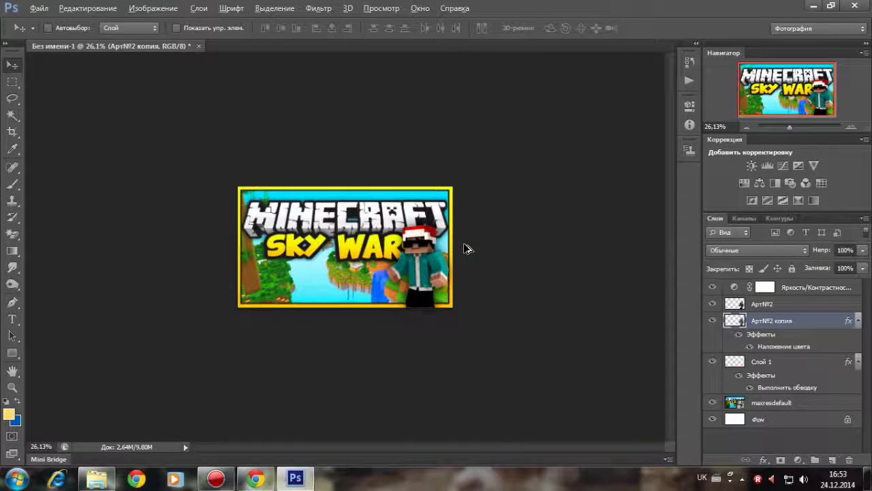
scroll(464, 247, up, 4)
scroll(463, 242, up, 2)
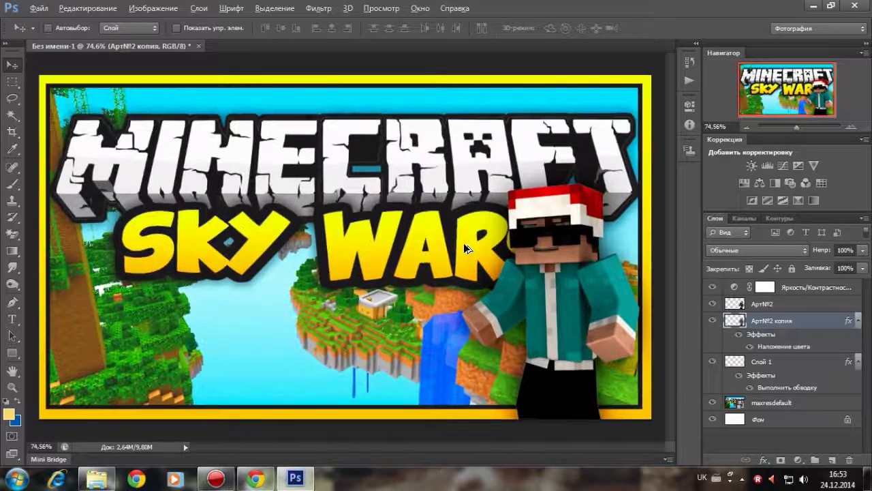
key(alt)
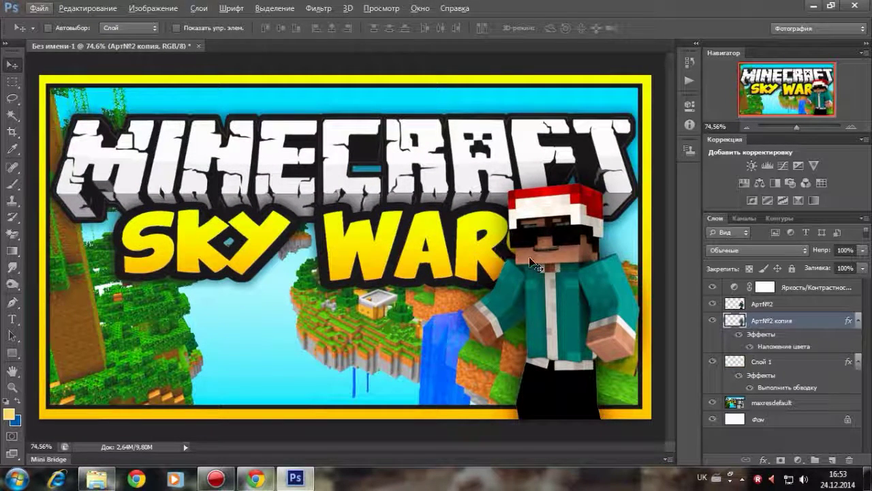
click(862, 250)
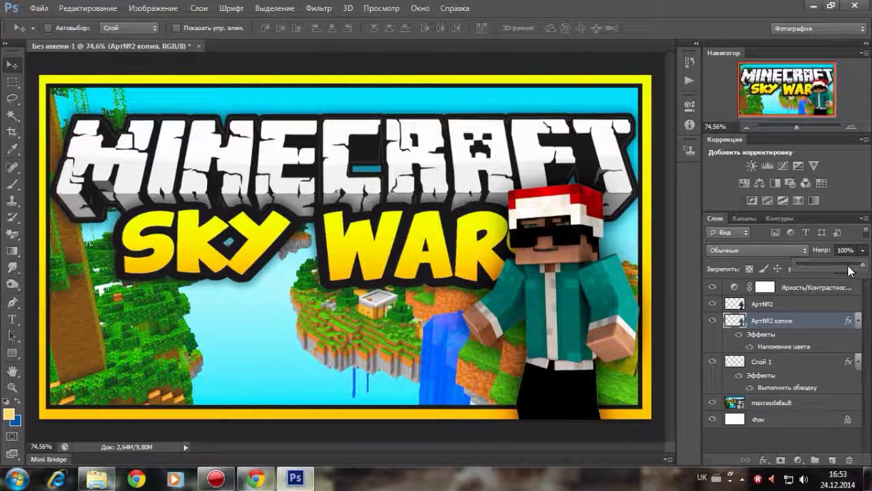
mouse_move(857, 267)
mouse_down()
mouse_move(811, 259)
mouse_move(870, 267)
mouse_up()
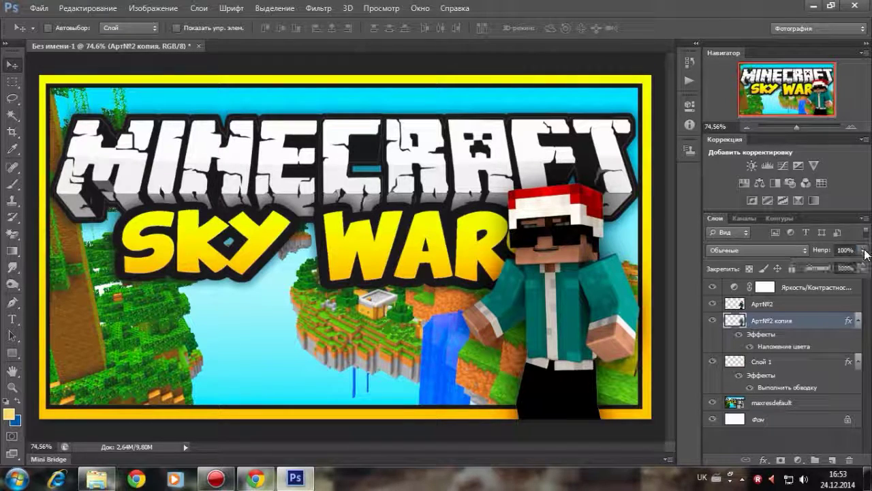
click(14, 81)
click(12, 65)
scroll(290, 144, down, 2)
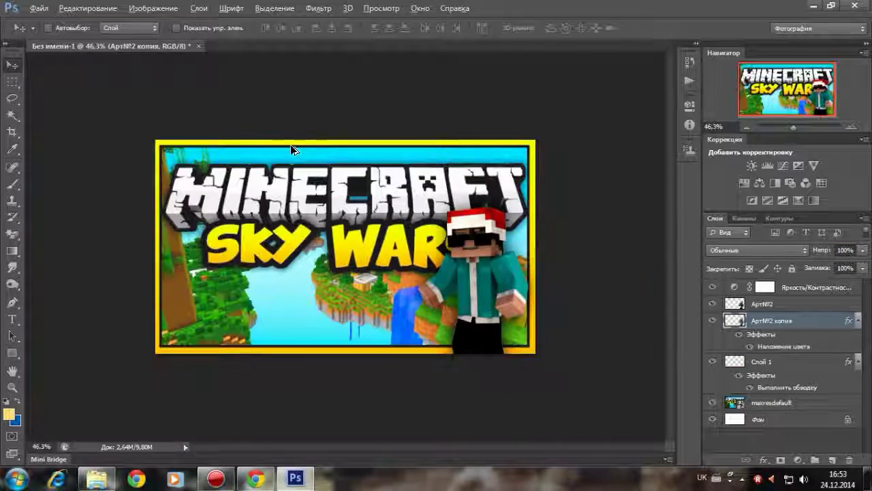
key(ctrl+0)
scroll(291, 149, down, 1)
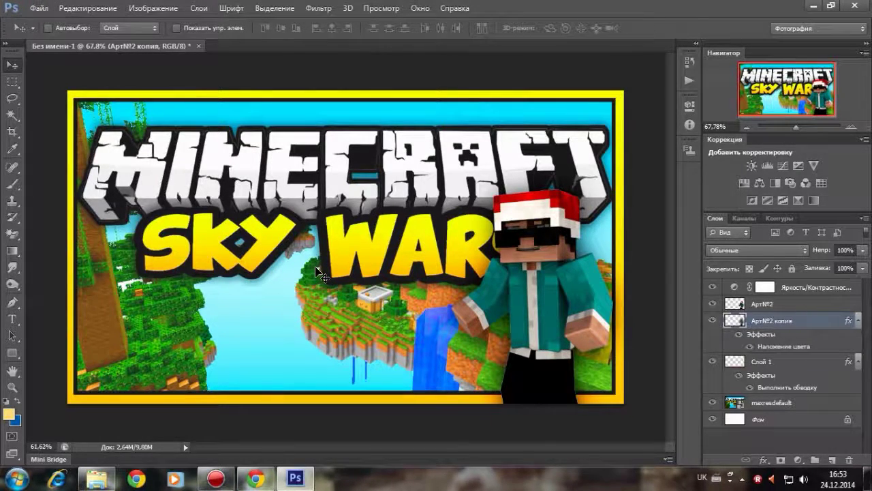
alt+scroll(316, 269, down, 3)
alt+scroll(317, 272, up, 3)
Step: Add the text "#10" in 12 pt Franklin Gothic on the sky below the word SKY
click(12, 323)
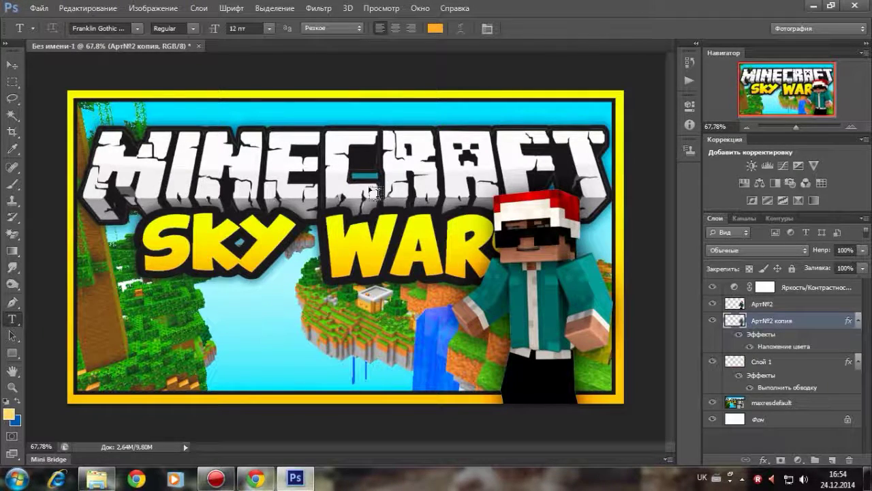
click(263, 304)
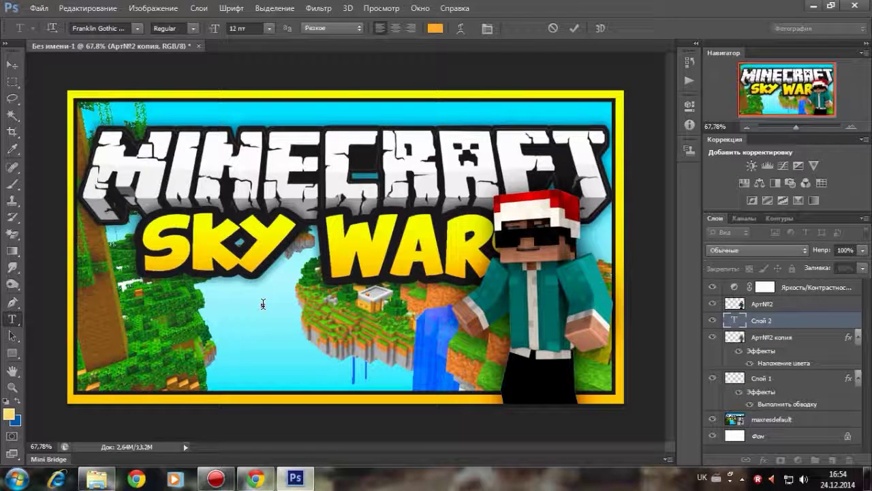
key(alt+shift)
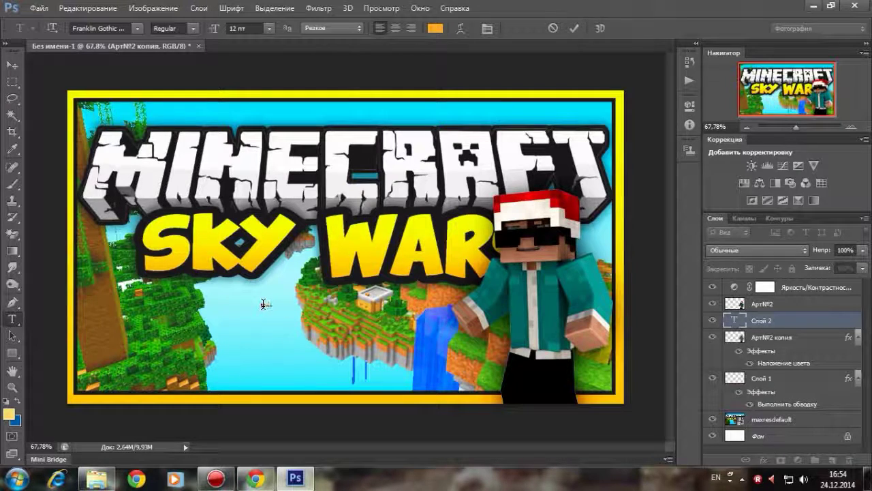
click(11, 83)
Step: Enlarge the #10 text to about 2017% and move it into the lower-left corner of the picture
right_click(219, 226)
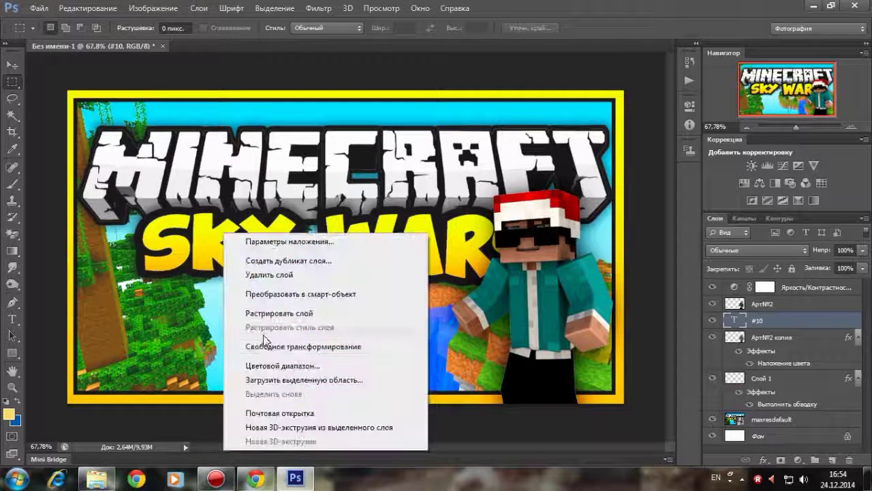
key(Escape)
key(ctrl+t)
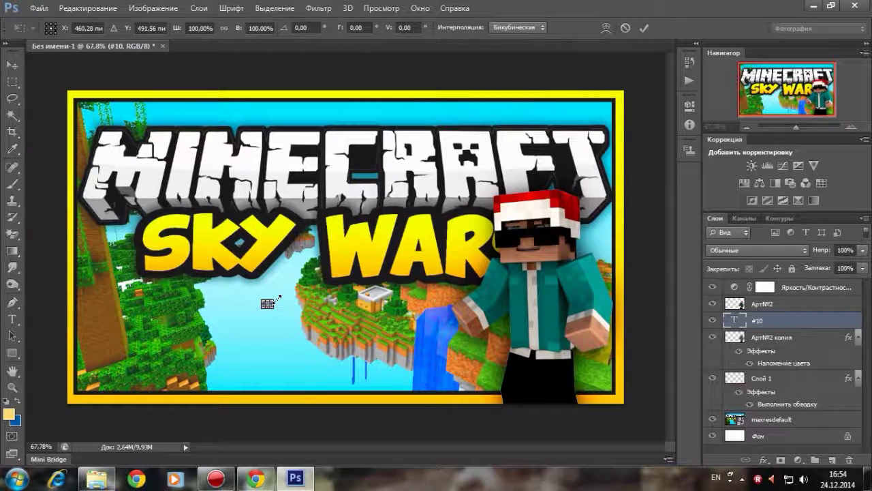
drag(268, 303, 447, 187)
drag(394, 244, 221, 349)
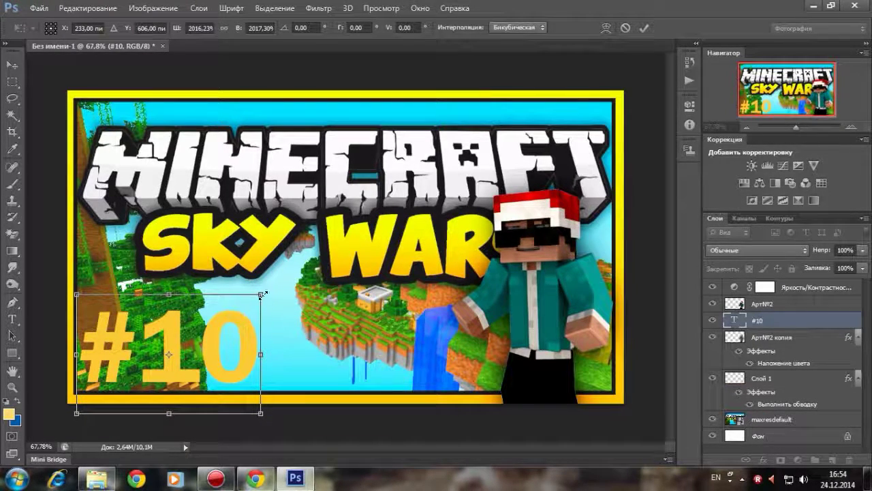
key(Return)
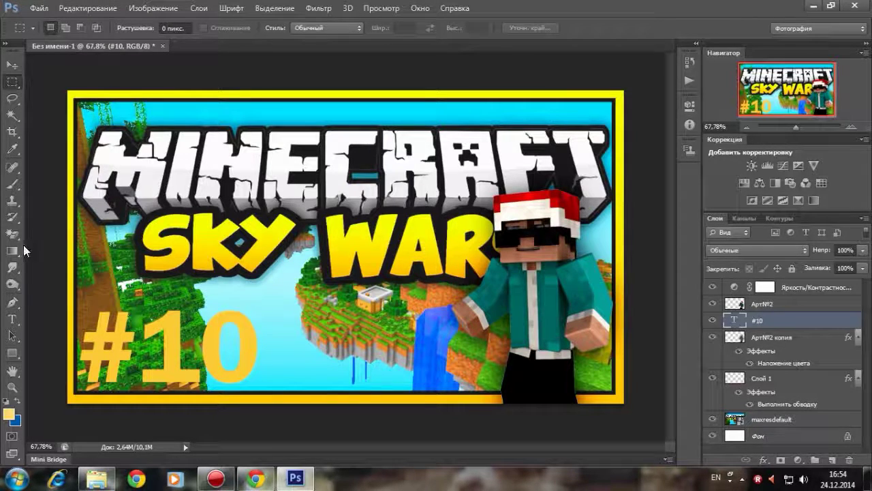
Step: Try the Bebas font on the enlarged #10 text
click(13, 318)
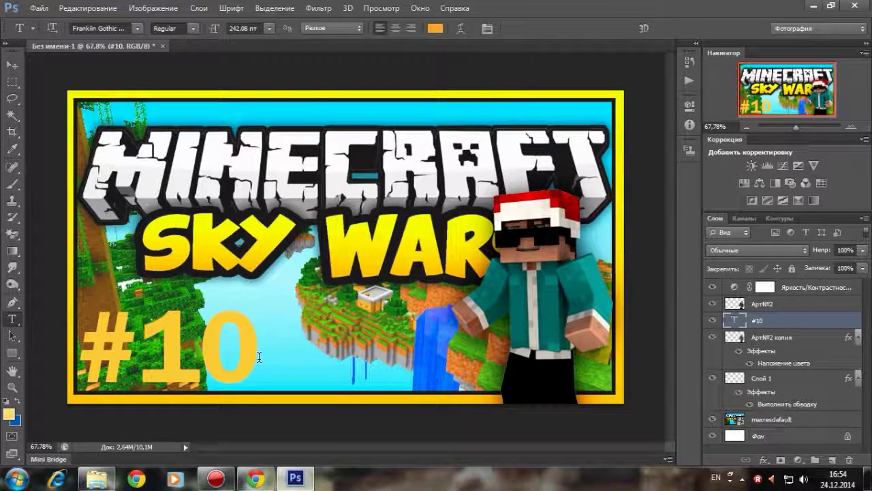
drag(259, 356, 53, 362)
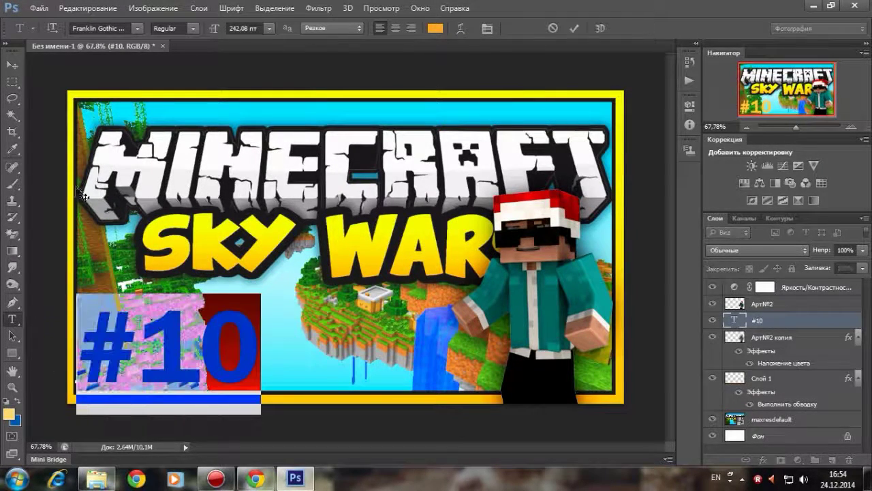
click(136, 28)
drag(278, 178, 340, 48)
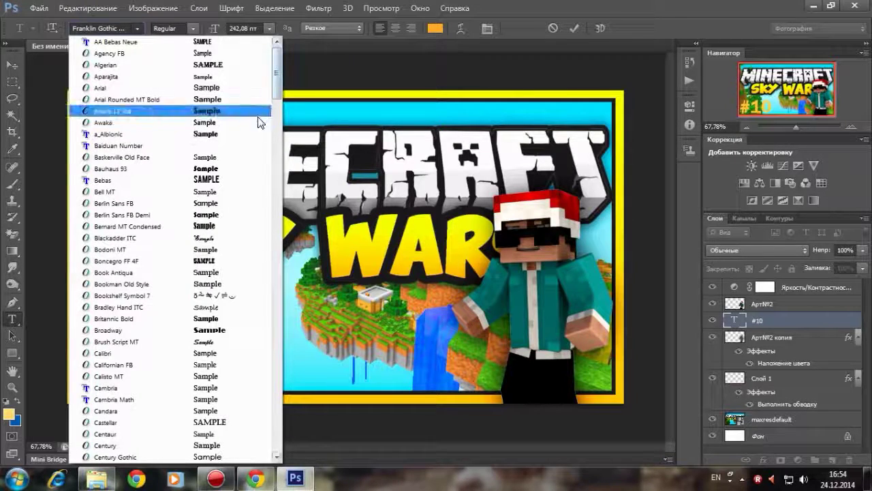
click(240, 180)
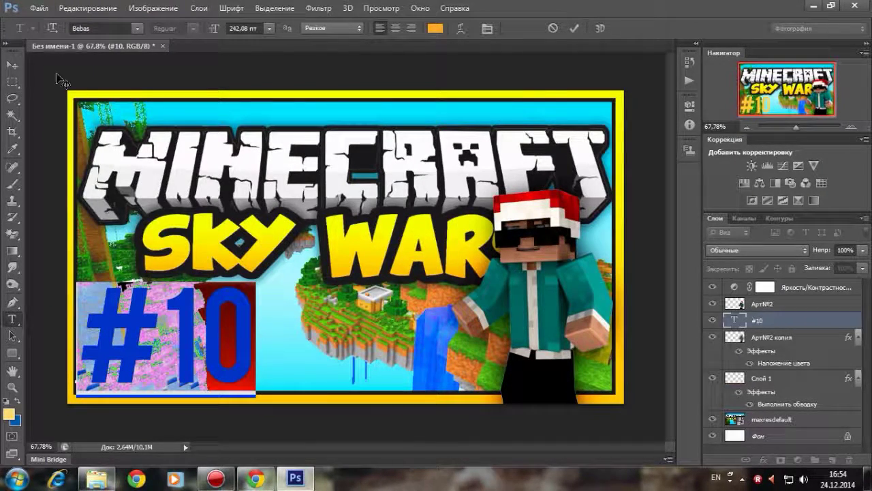
click(13, 66)
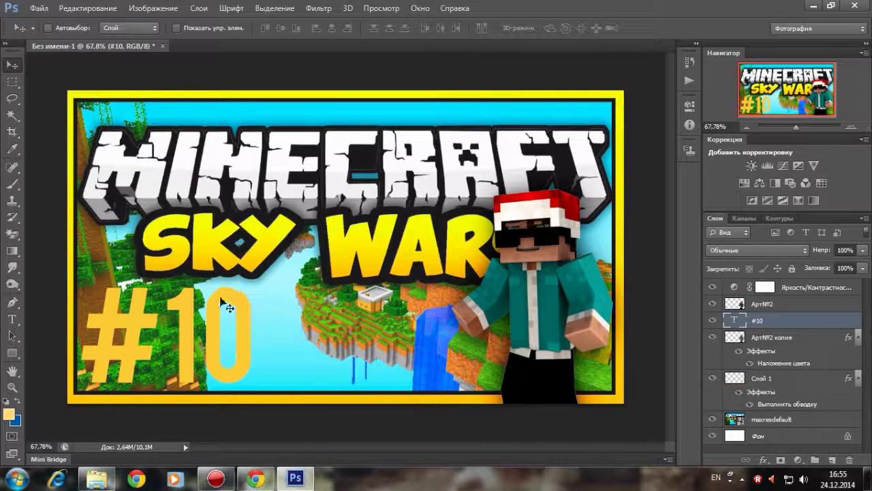
Step: Try the Family Guy font on the whole #10 text
click(14, 322)
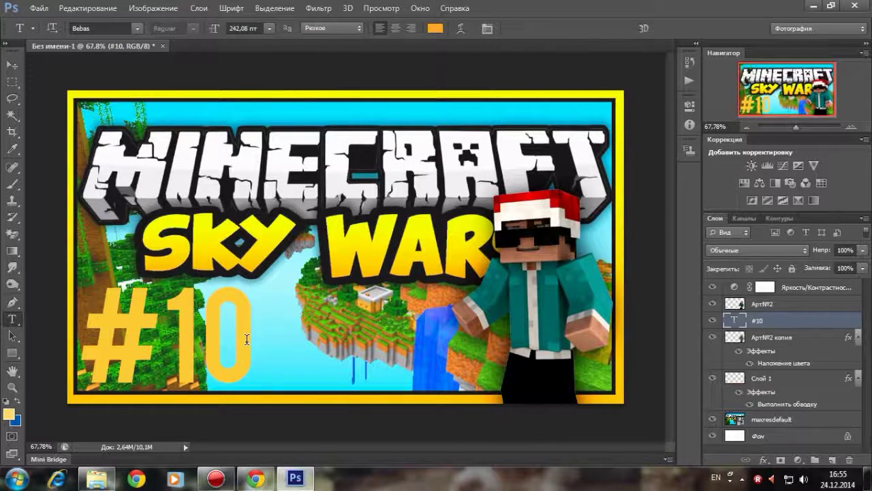
double_click(81, 311)
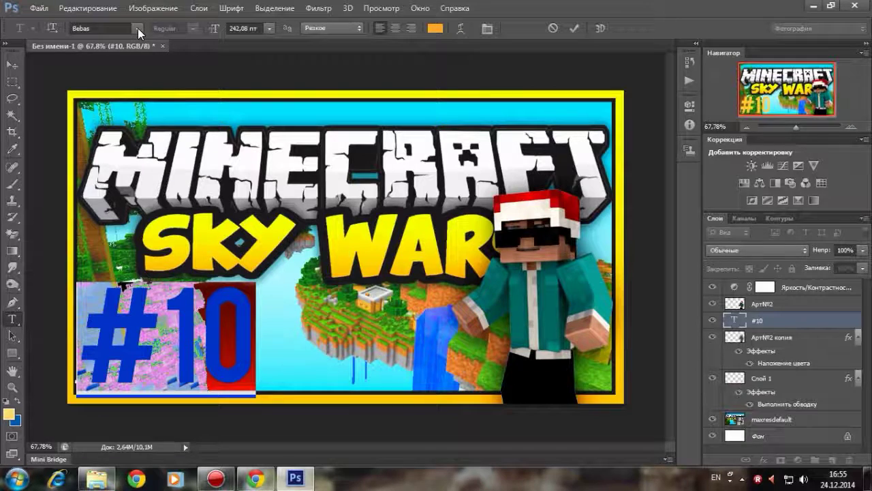
click(138, 28)
drag(278, 101, 286, 174)
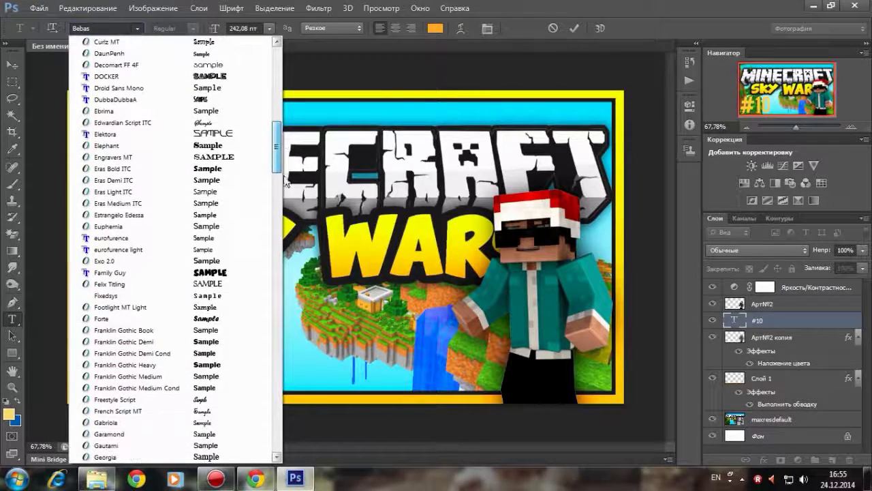
click(244, 273)
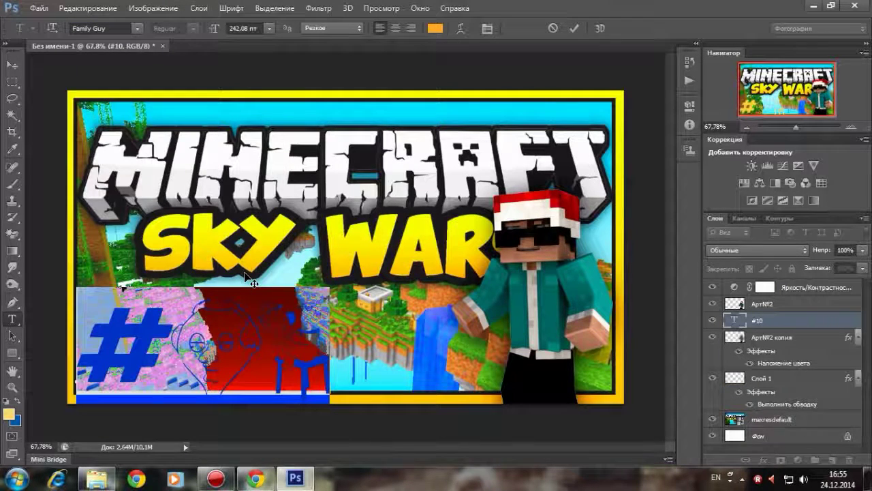
Step: Change the font of the #10 text to ITCMachine and apply the text edit
click(139, 29)
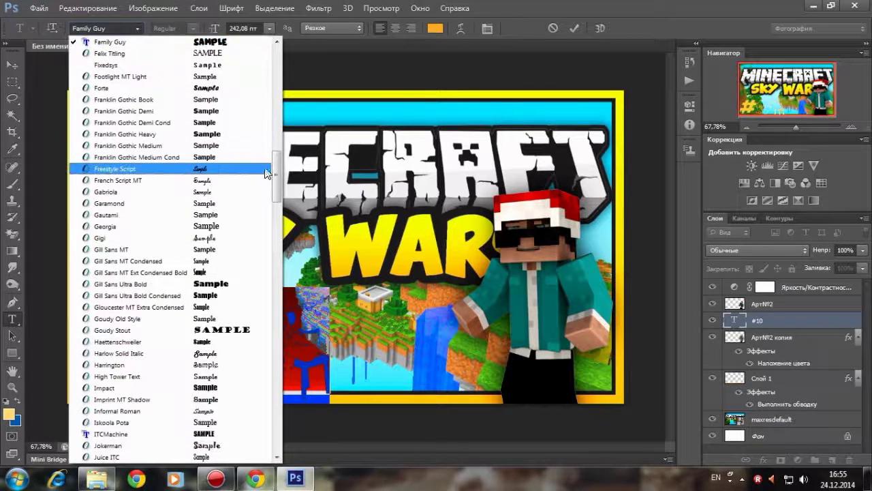
drag(275, 183, 287, 224)
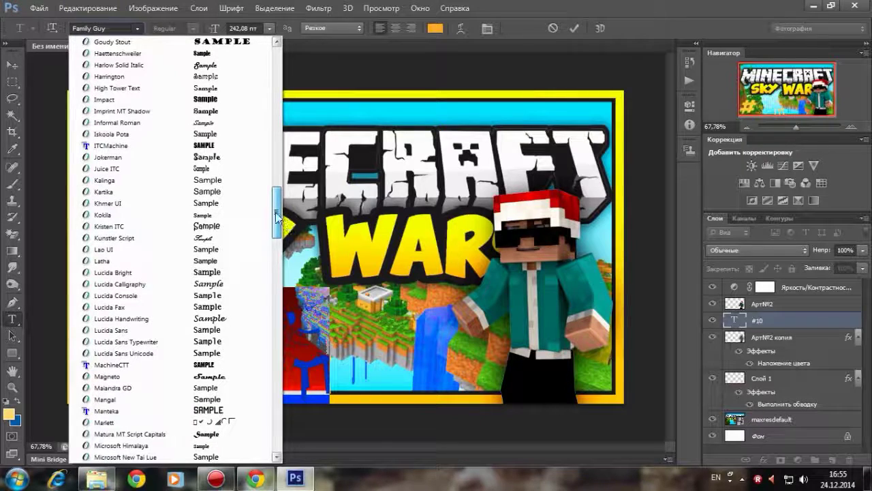
click(213, 145)
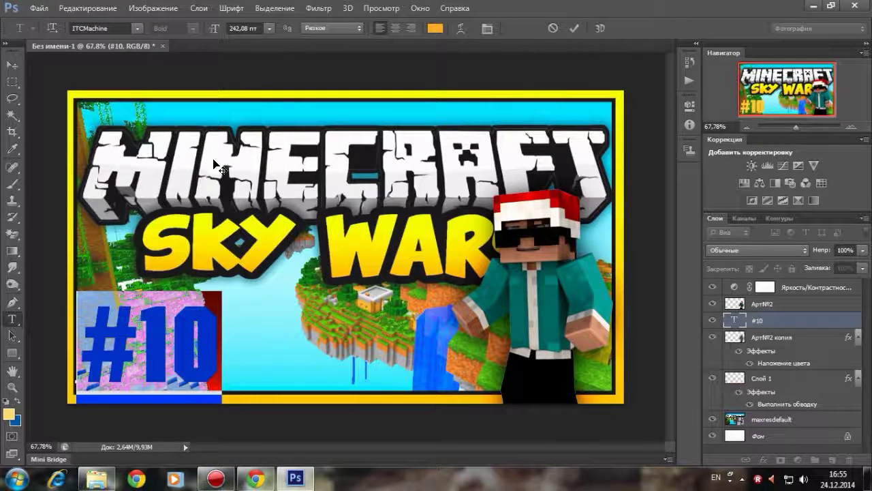
click(12, 64)
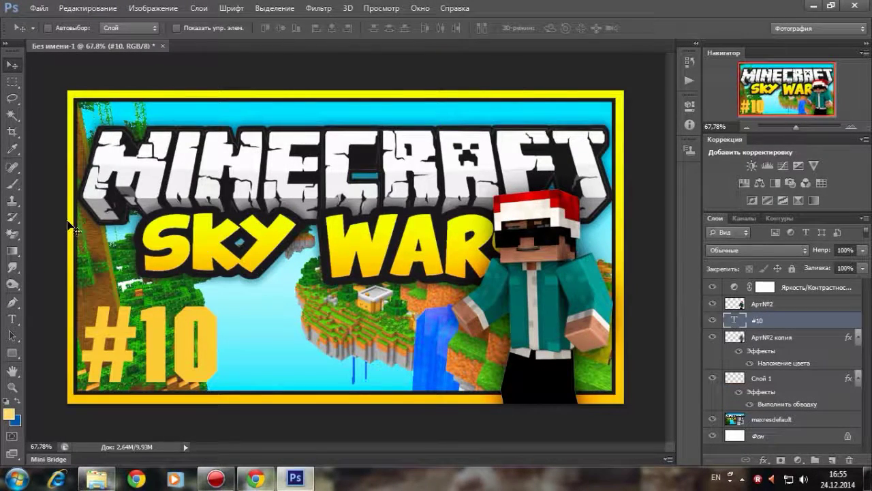
Step: Reselect the #10 characters and try the MachineCTT font on them
click(13, 318)
drag(221, 337, 77, 329)
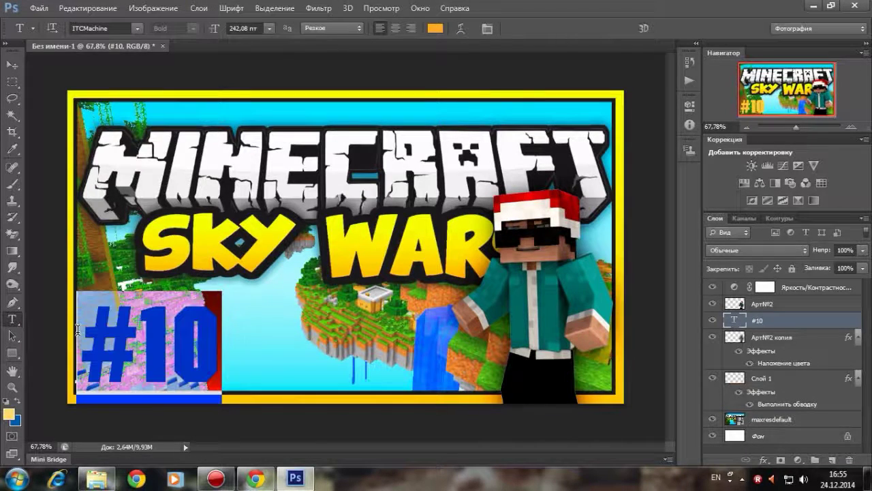
click(137, 28)
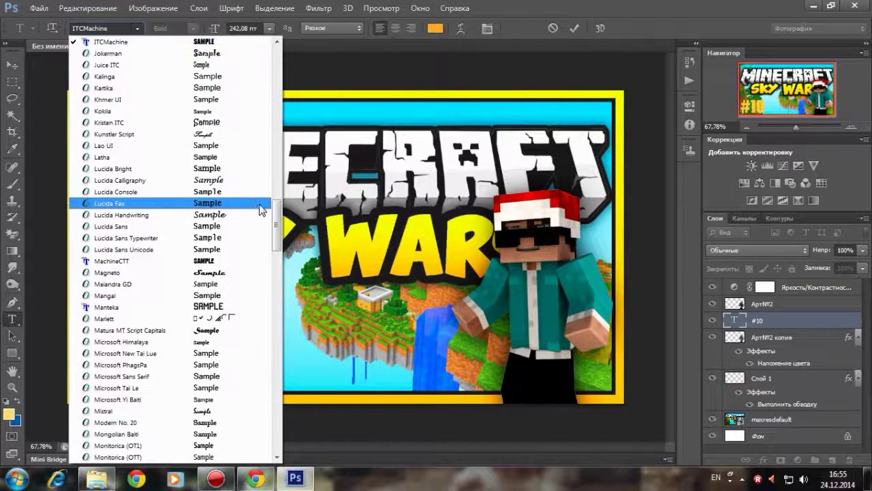
drag(279, 217, 278, 241)
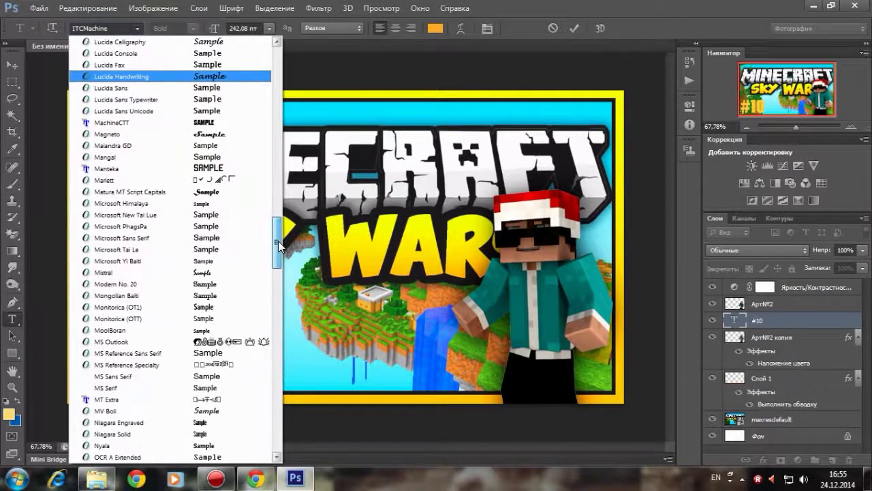
click(194, 122)
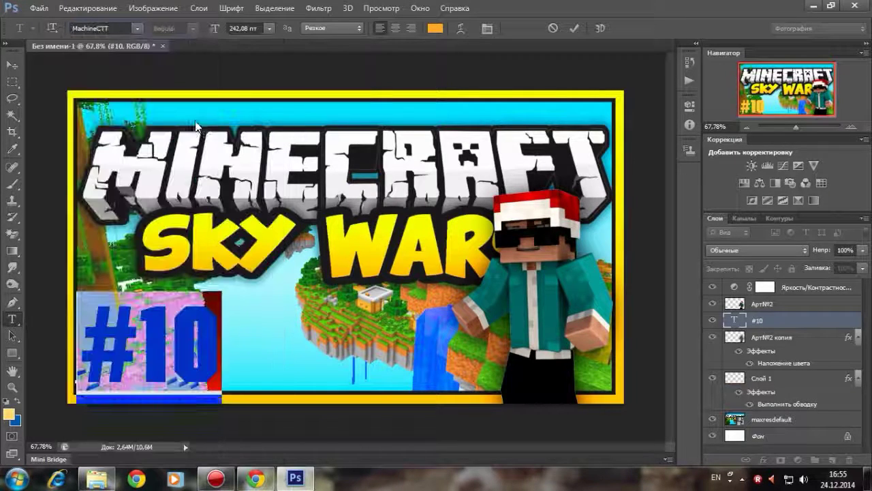
Step: Switch the #10 text to the Showcard Gothic font and apply the text edit
click(138, 28)
drag(278, 245, 277, 298)
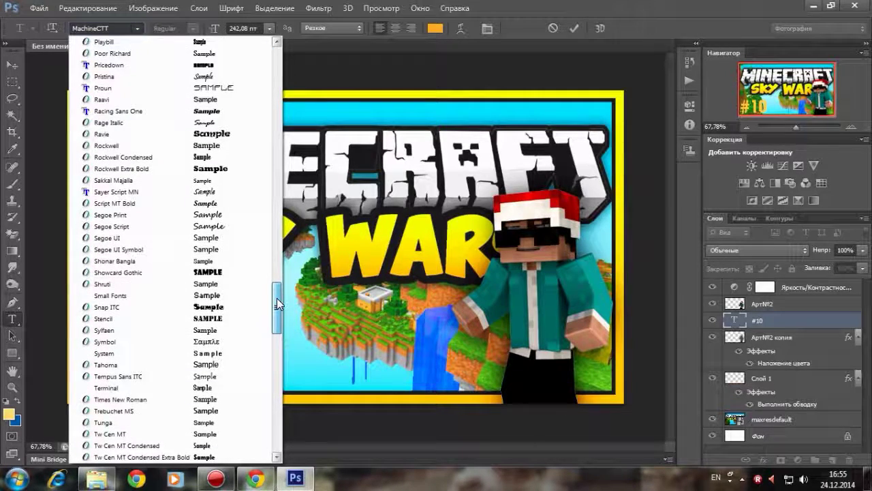
click(221, 273)
click(12, 64)
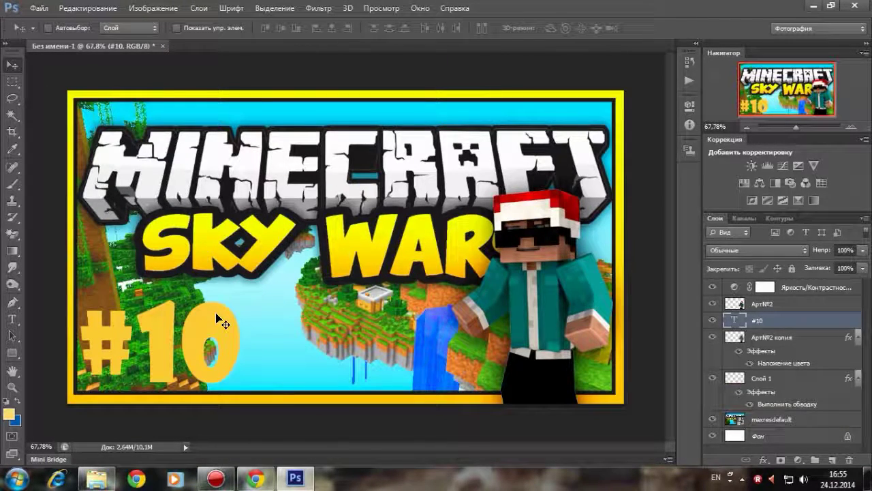
Step: Look through the font list and set the #10 text in Bauhaus 93
click(13, 318)
drag(235, 348, 68, 343)
click(137, 28)
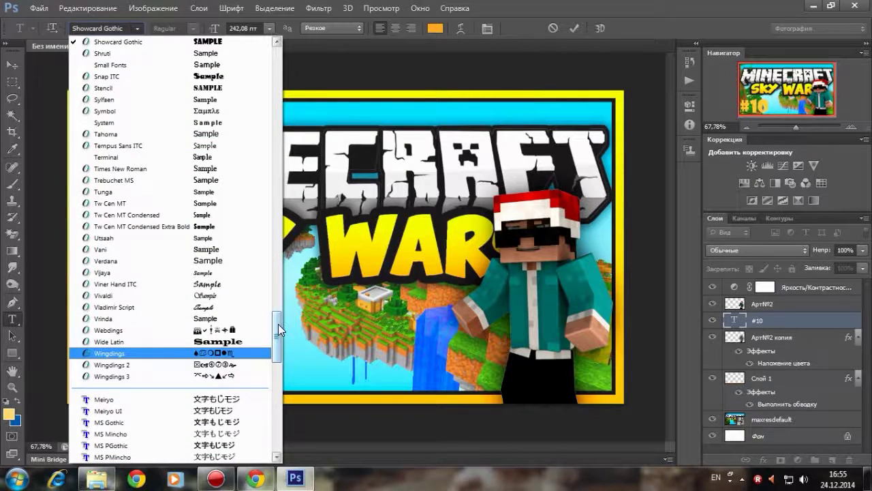
scroll(278, 324, down, 1)
drag(278, 325, 308, 55)
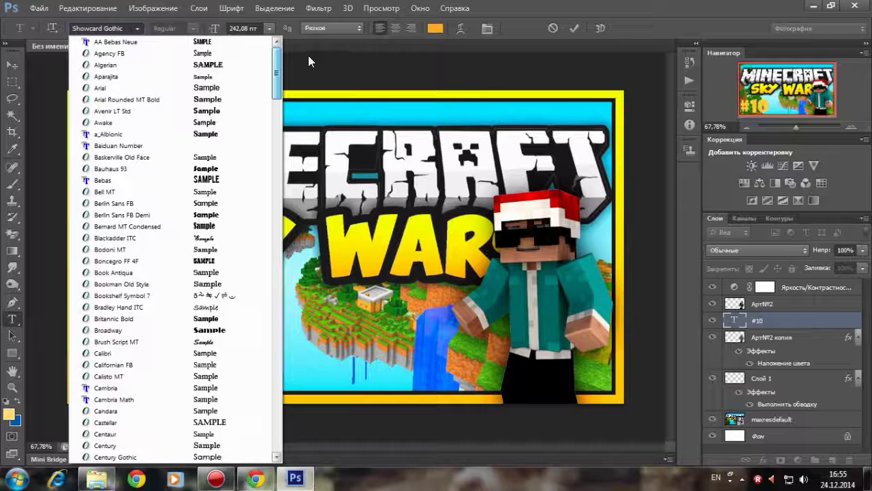
click(243, 169)
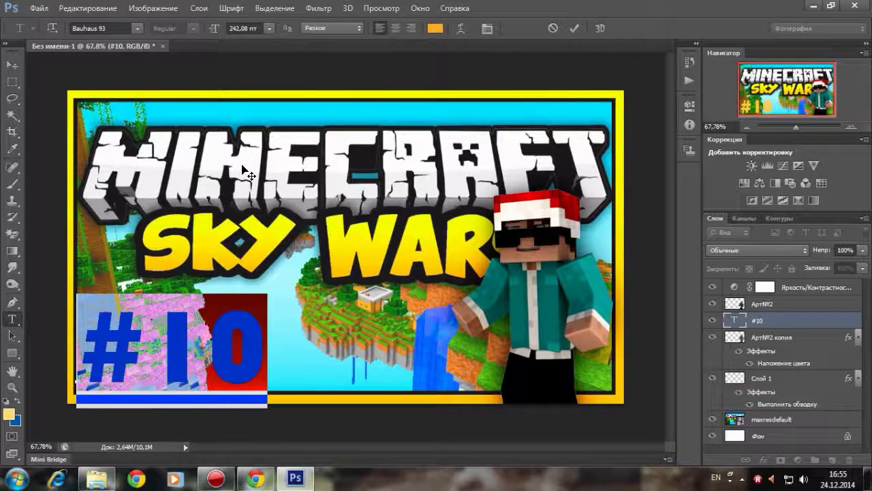
click(13, 81)
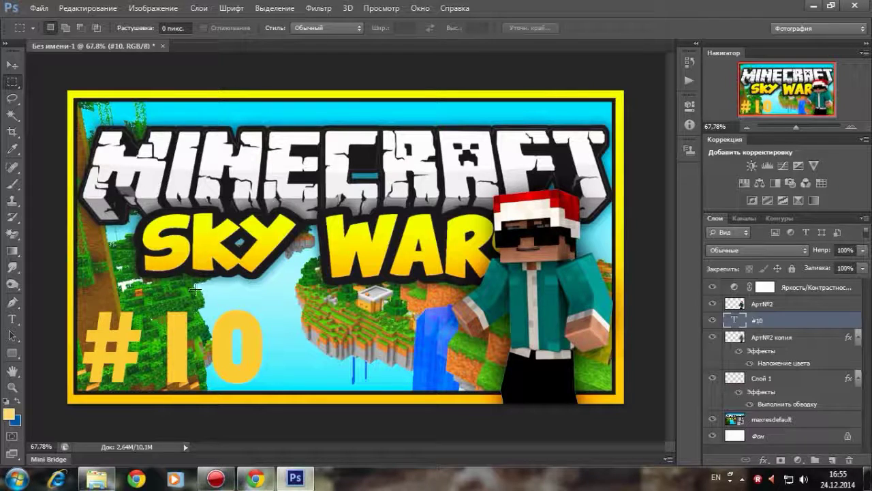
Step: Select the #10 text again and try the Gill Sans Ultra Bold font on it
click(12, 318)
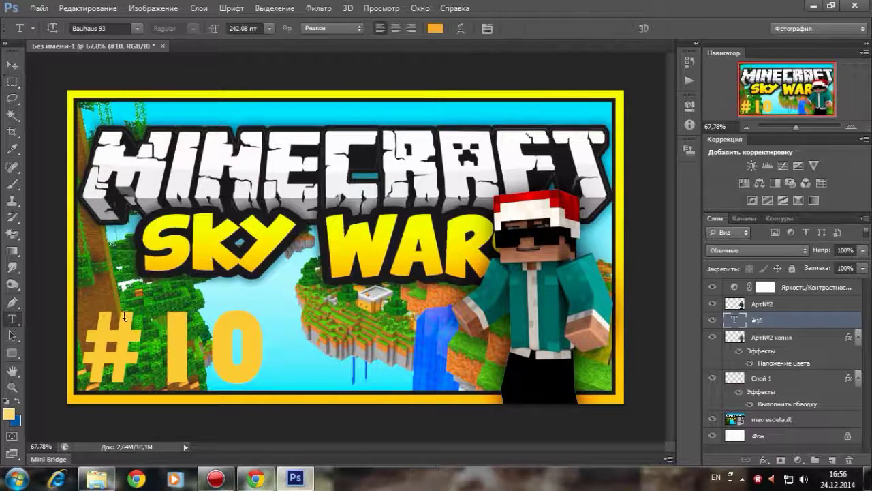
double_click(260, 337)
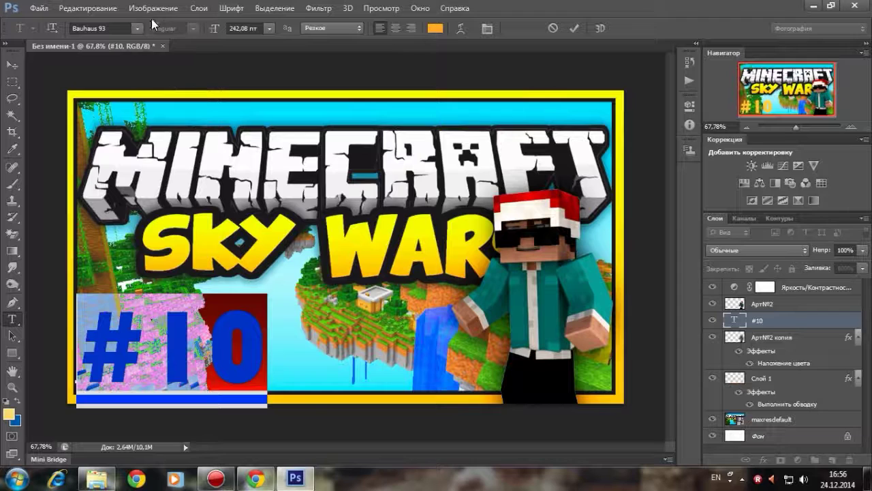
click(139, 28)
drag(278, 96, 292, 176)
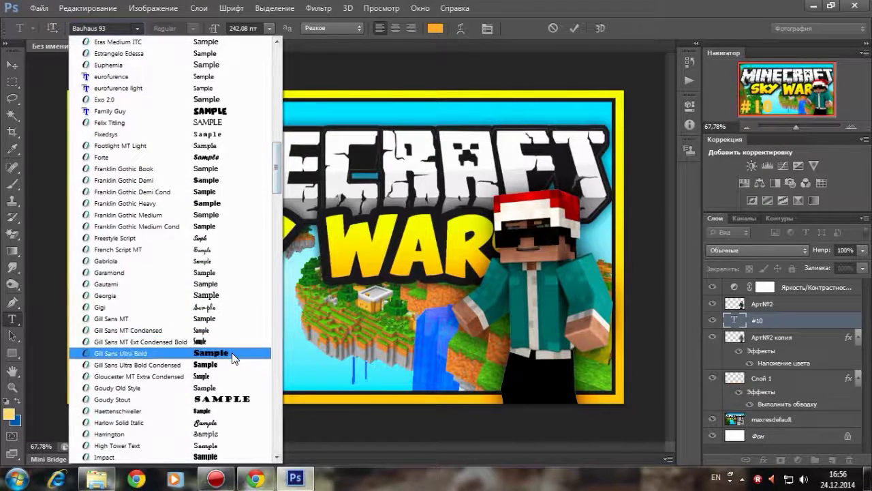
click(256, 353)
Step: Set the #10 text's font to Impact and nudge the text slightly up and right, clear of the border
click(137, 28)
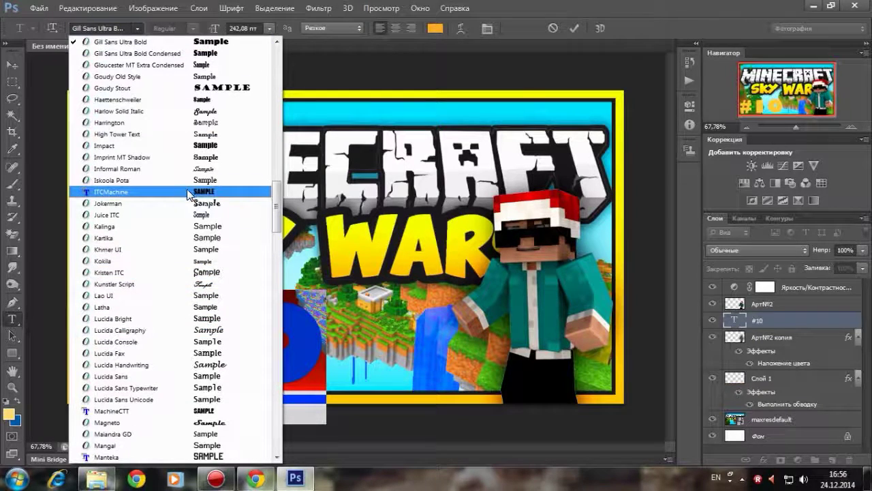
click(201, 146)
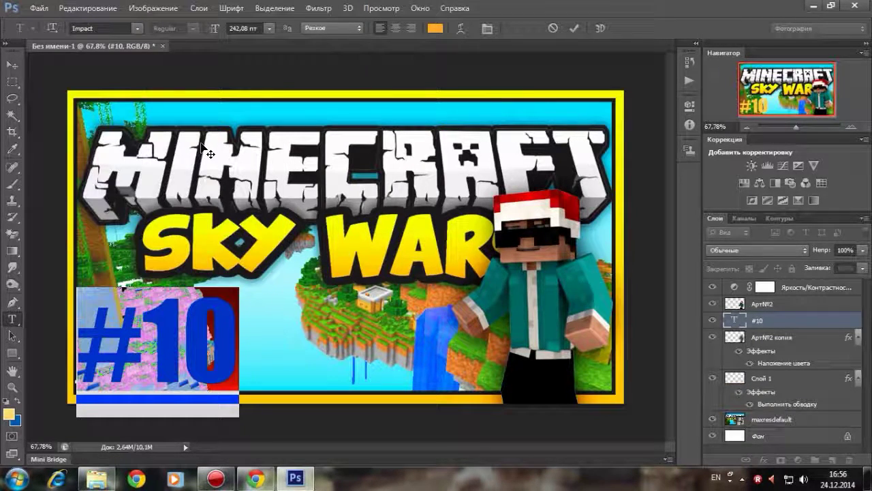
click(12, 64)
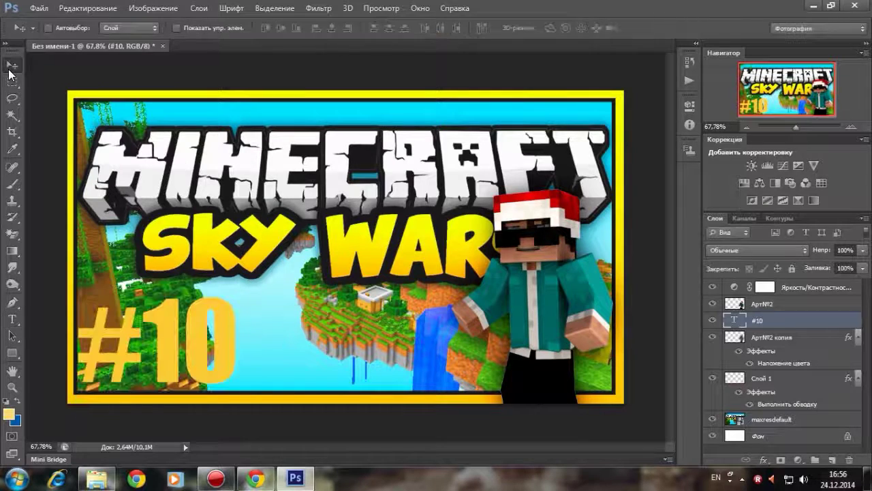
drag(193, 318, 198, 315)
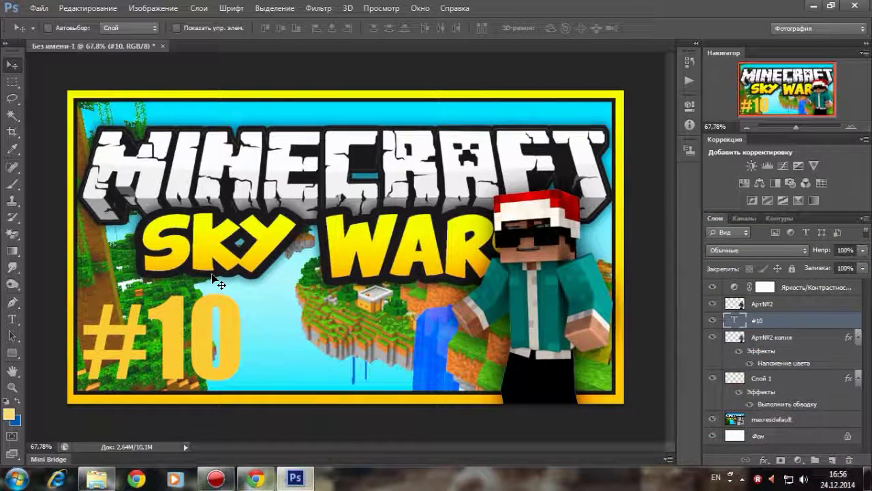
click(12, 318)
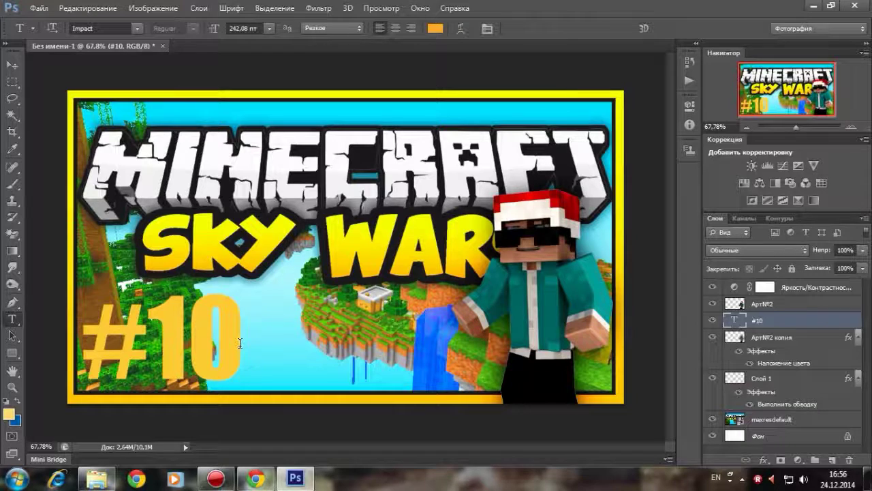
Step: Nudge the #10 text slightly down and left, and add a Gradient Overlay to its layer style
click(12, 64)
drag(163, 328, 161, 325)
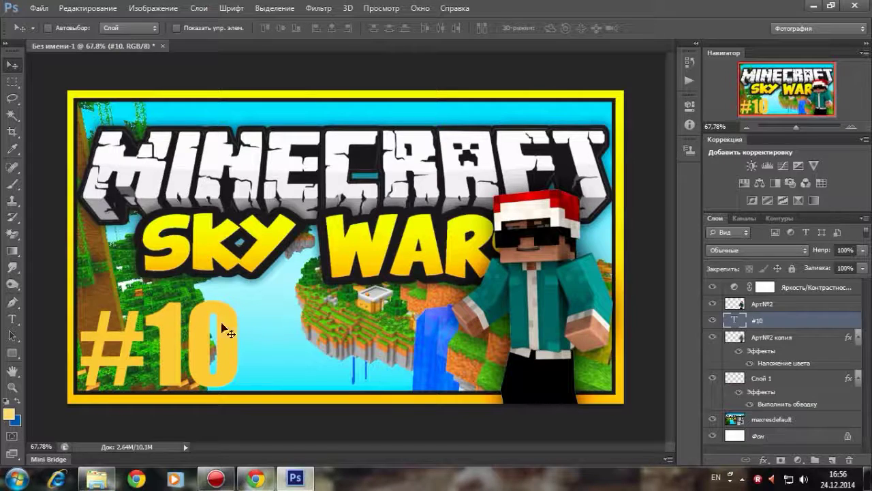
double_click(813, 324)
drag(445, 138, 500, 140)
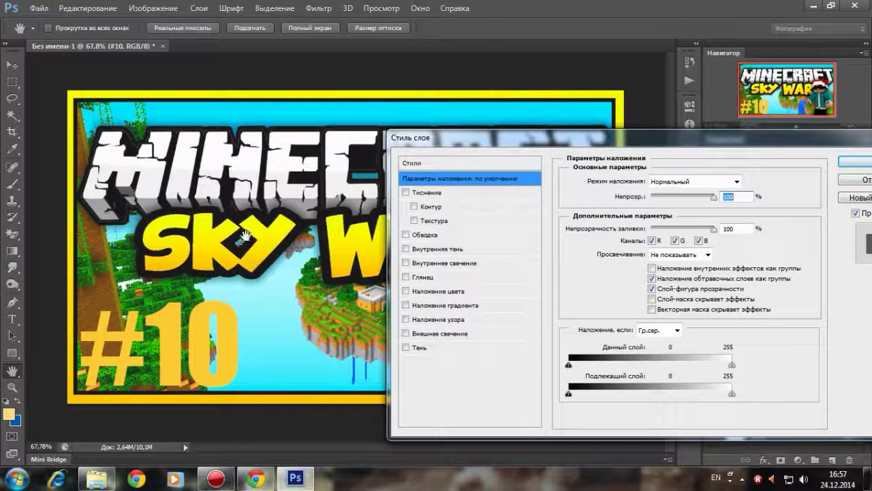
click(449, 306)
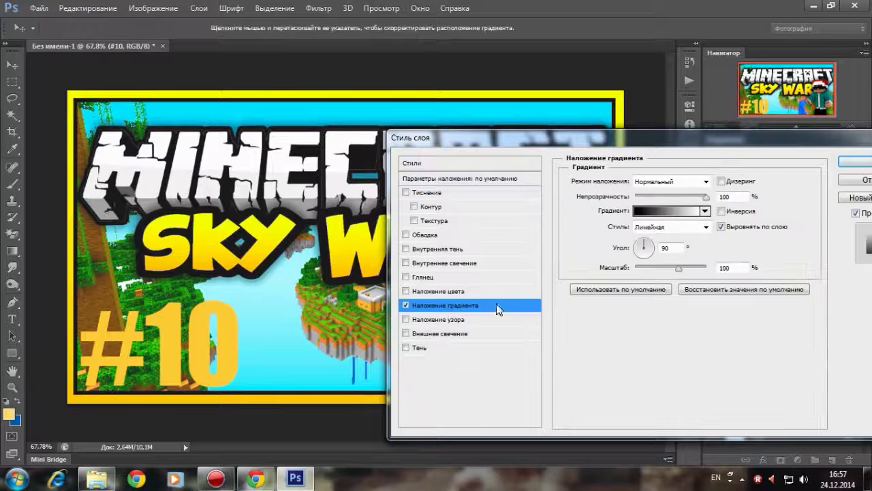
Step: Set the overlay gradient from orange-yellow fec320 to yellow faff20, sampling both colours from the SKY WARS lettering
click(686, 212)
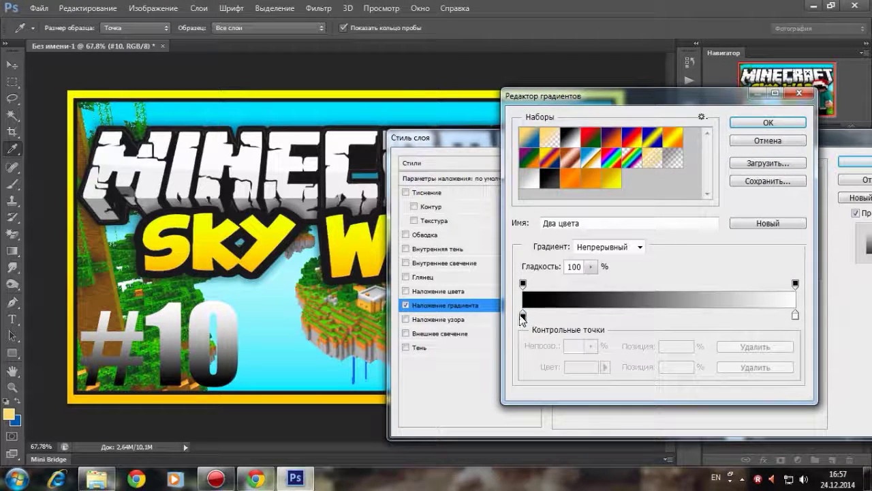
click(523, 316)
click(574, 368)
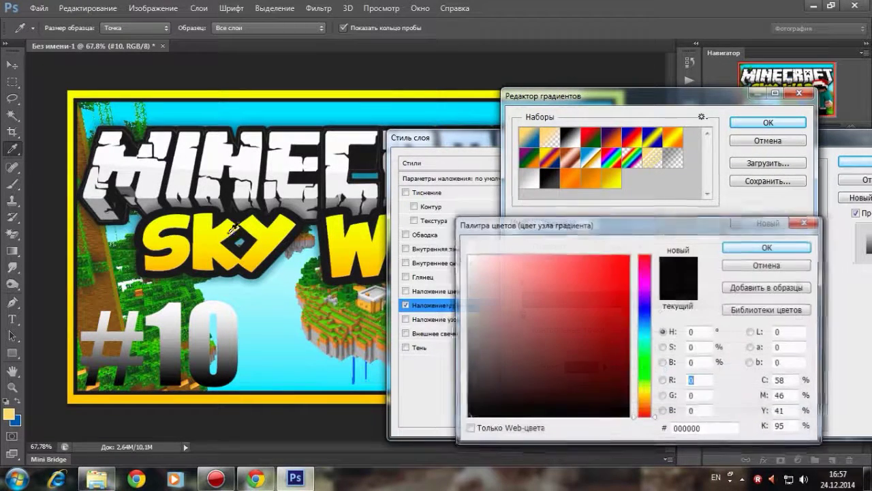
click(251, 266)
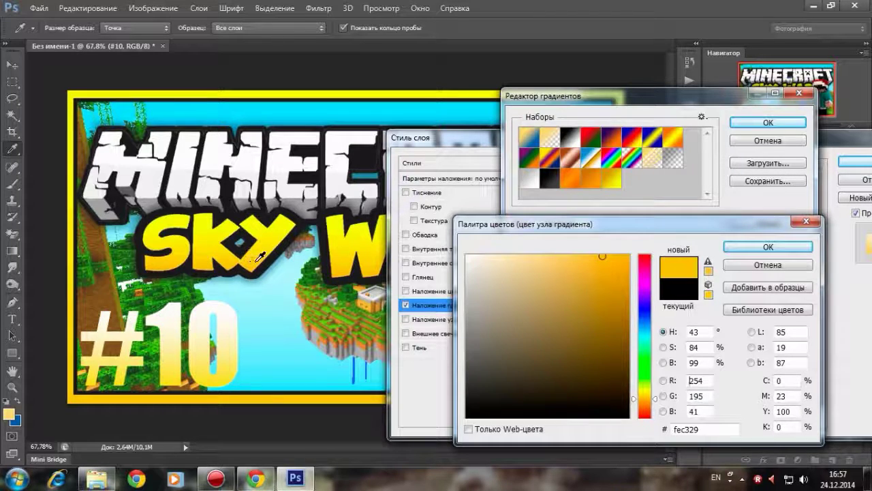
click(371, 269)
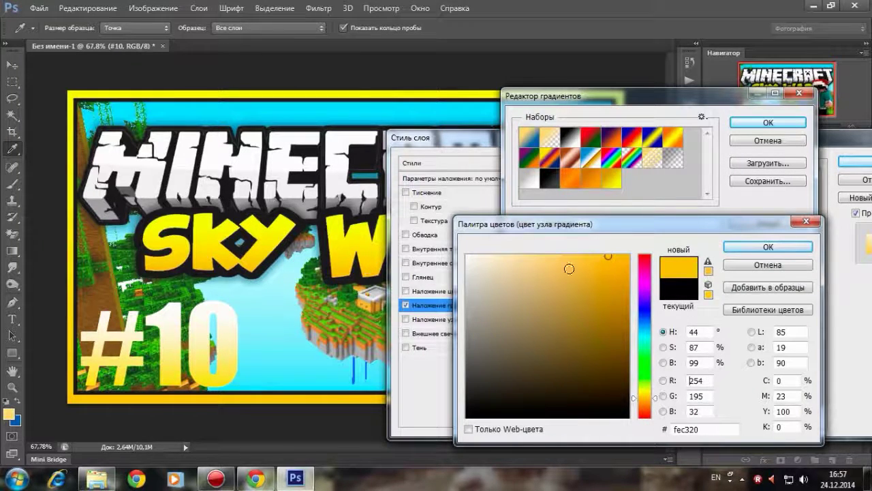
click(758, 246)
click(795, 315)
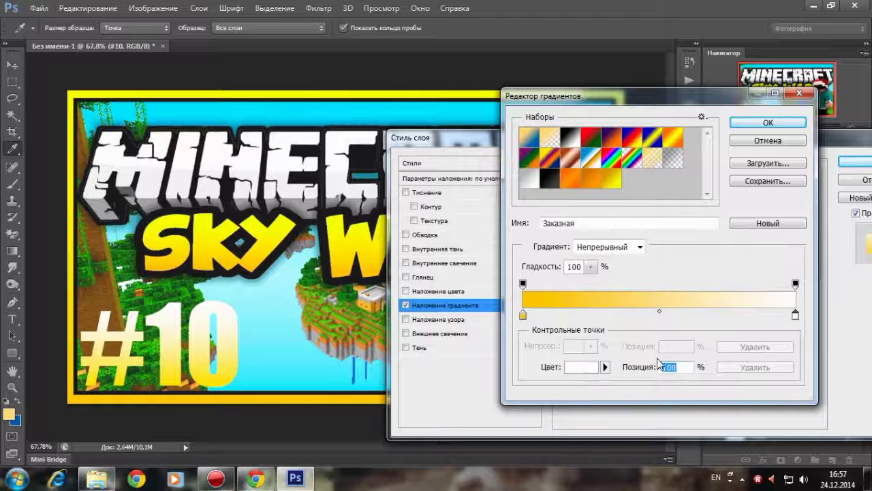
click(593, 369)
click(198, 218)
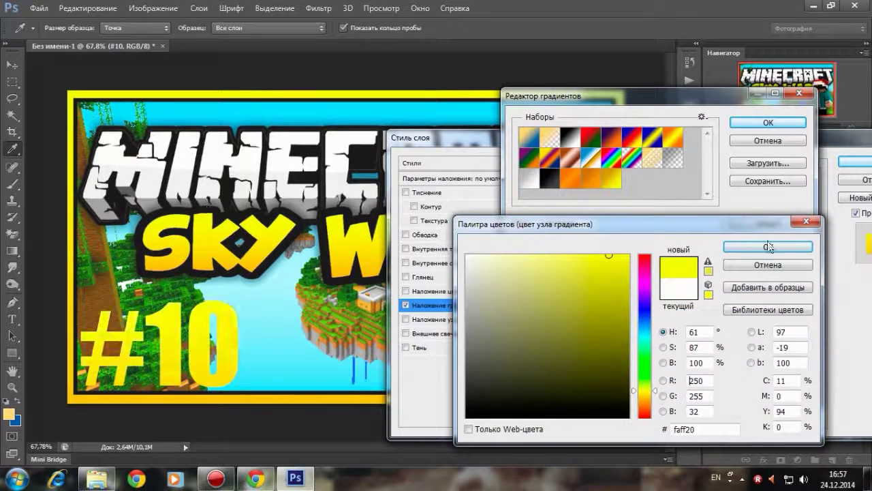
click(768, 248)
click(769, 124)
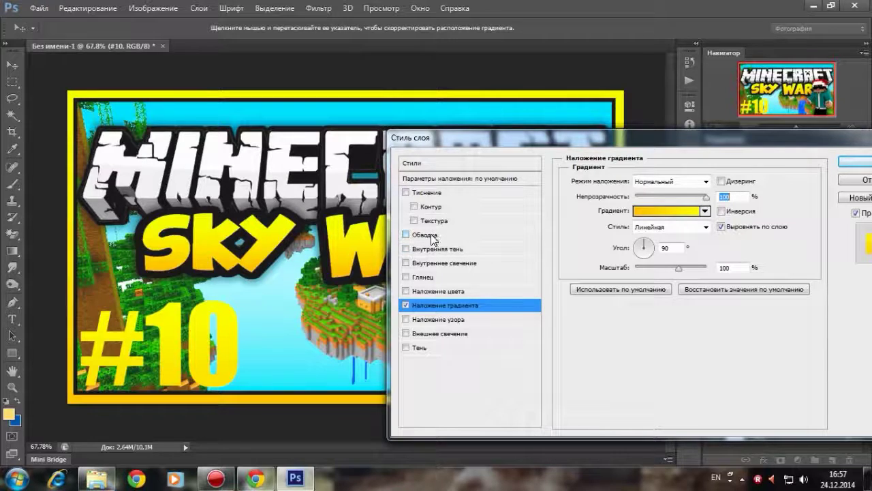
Step: Add a 13 px outside stroke in dark grey 191919 to the #10 text and apply the layer style
click(424, 235)
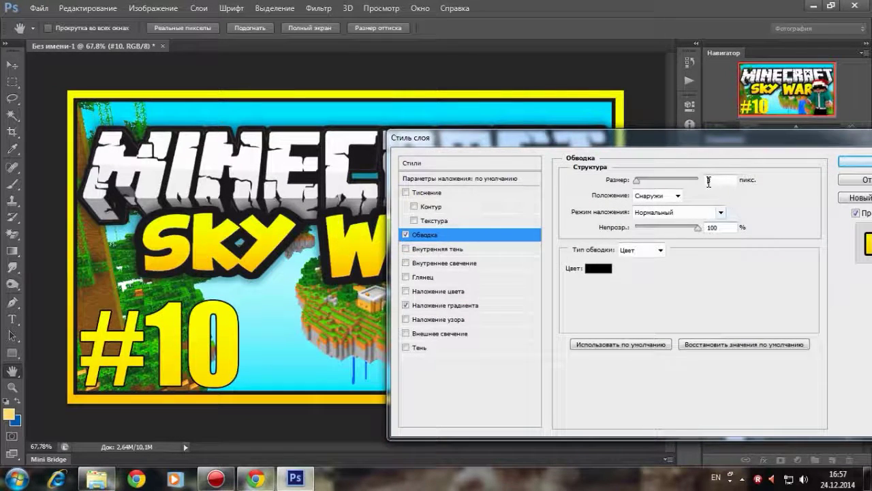
scroll(720, 181, up, 8)
scroll(719, 181, up, 3)
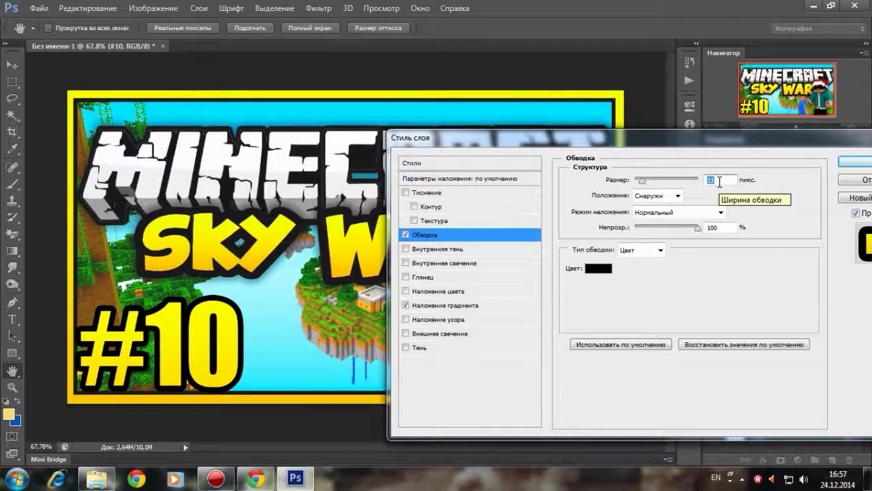
click(594, 269)
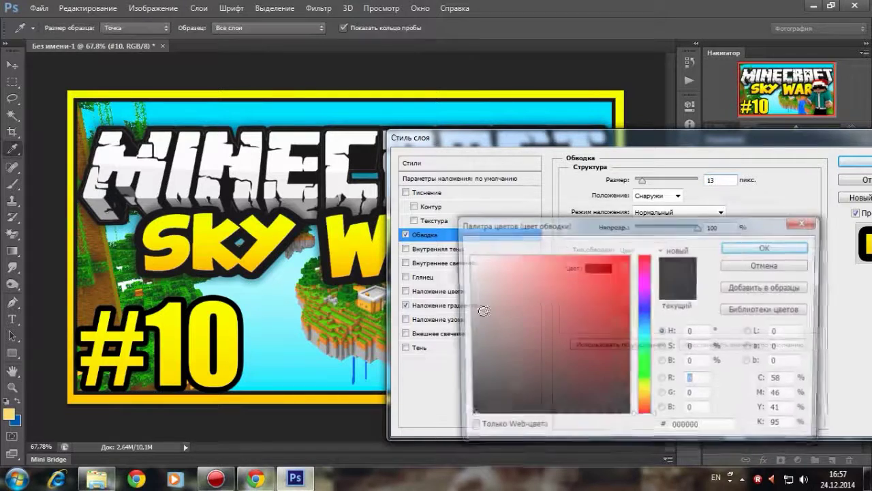
click(204, 270)
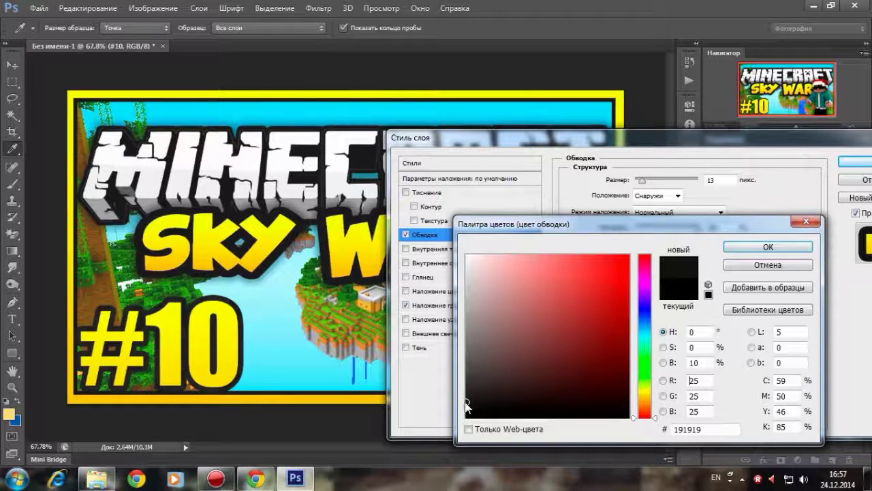
click(780, 247)
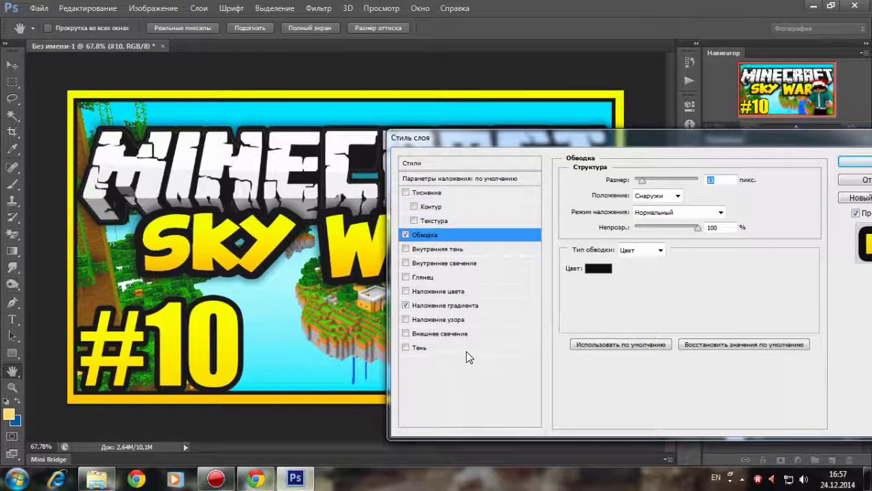
click(845, 164)
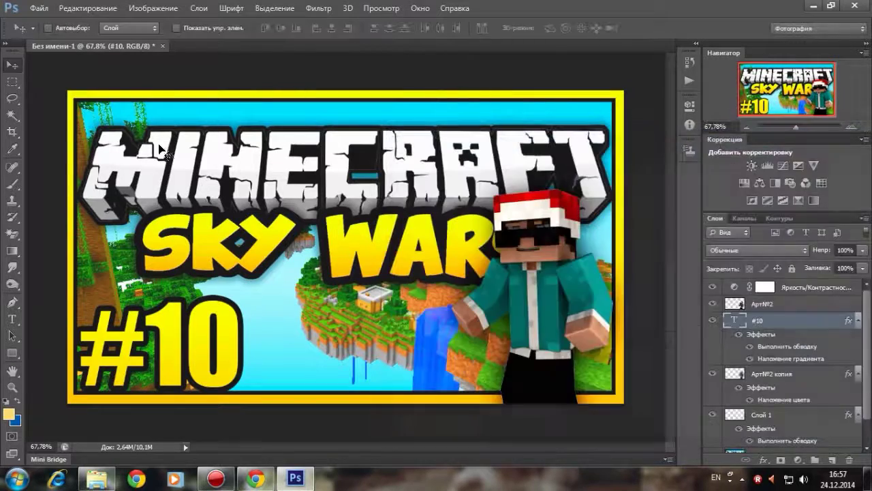
Step: Nudge the #10 text slightly to the right, away from the border
scroll(143, 362, up, 5)
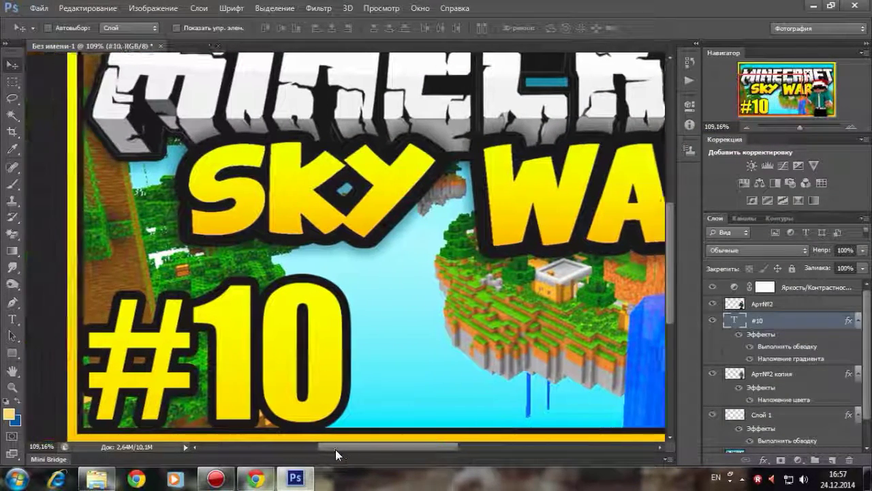
drag(256, 374, 262, 374)
scroll(261, 373, down, 5)
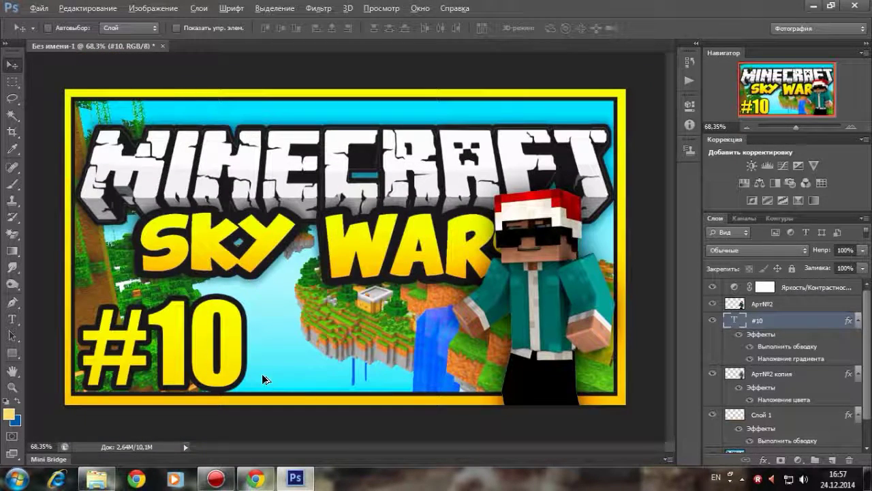
Step: Scale the #10 text down slightly from its upper-right corner with Free Transform
key(m)
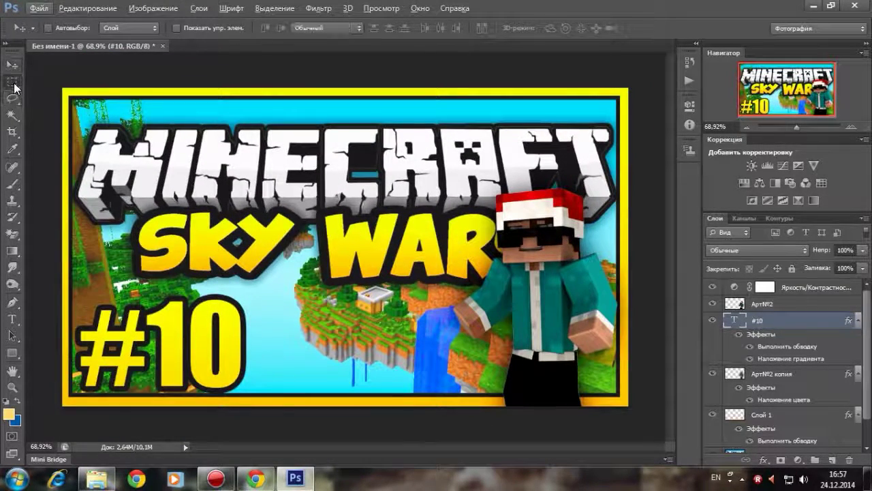
right_click(116, 276)
click(177, 164)
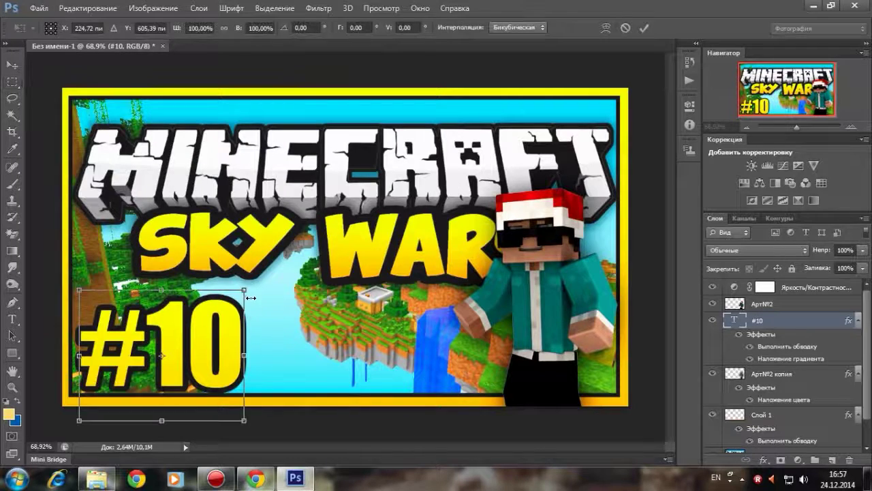
drag(241, 289, 230, 305)
key(Return)
Step: Fine-tune the position of the scaled #10 text in the lower-left corner of the image, just inside the border
key(v)
drag(140, 324, 141, 326)
scroll(174, 322, down, 4)
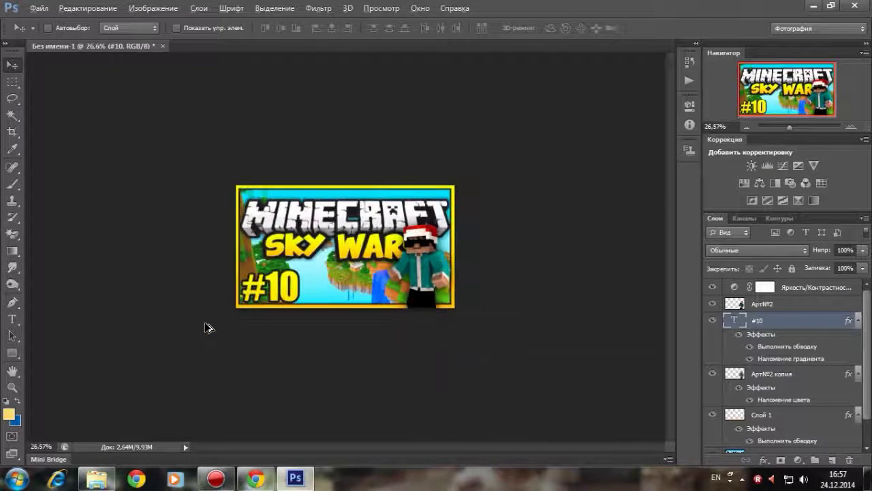
scroll(225, 325, up, 3)
mouse_move(220, 334)
mouse_down()
mouse_move(399, 325)
mouse_move(214, 329)
mouse_up()
scroll(214, 329, up, 3)
drag(357, 448, 338, 448)
scroll(230, 370, down, 2)
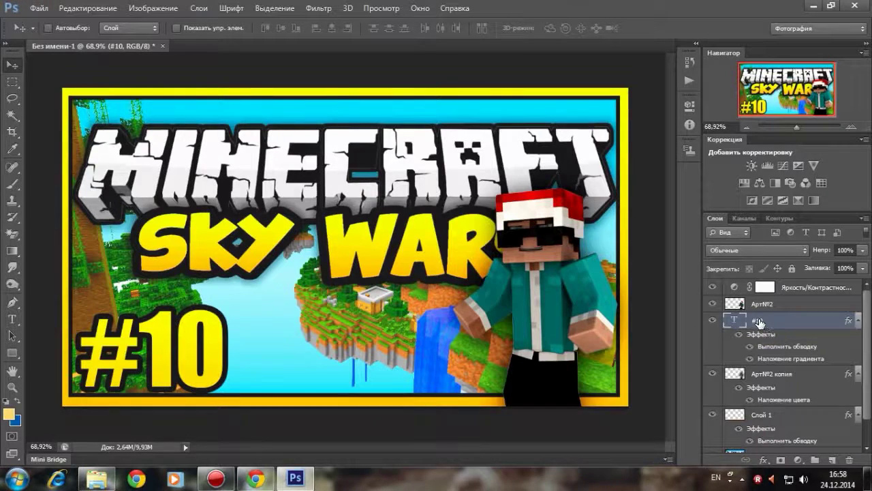
Step: Rasterize the #10 text and place a duplicate of it beneath the original layer
right_click(759, 321)
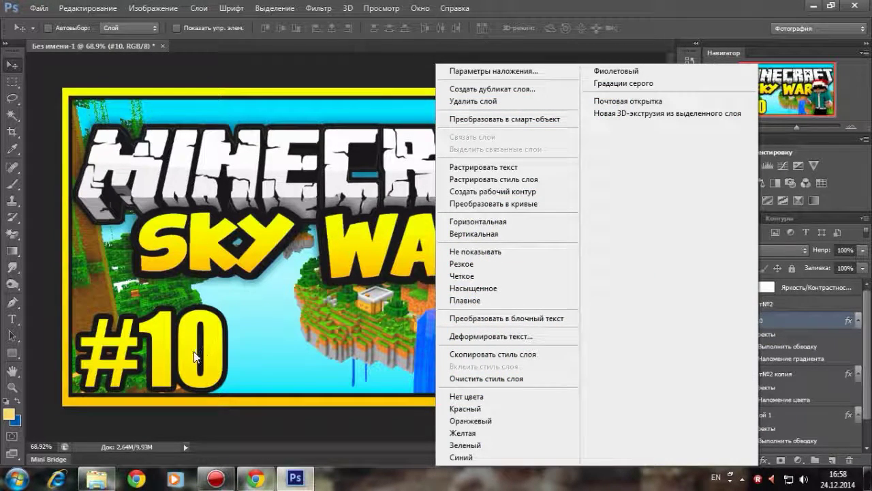
click(513, 164)
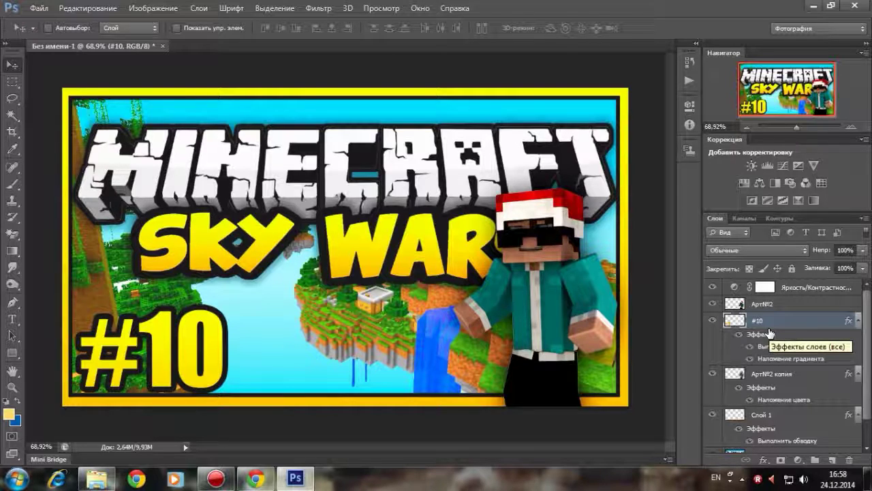
key(ctrl+j)
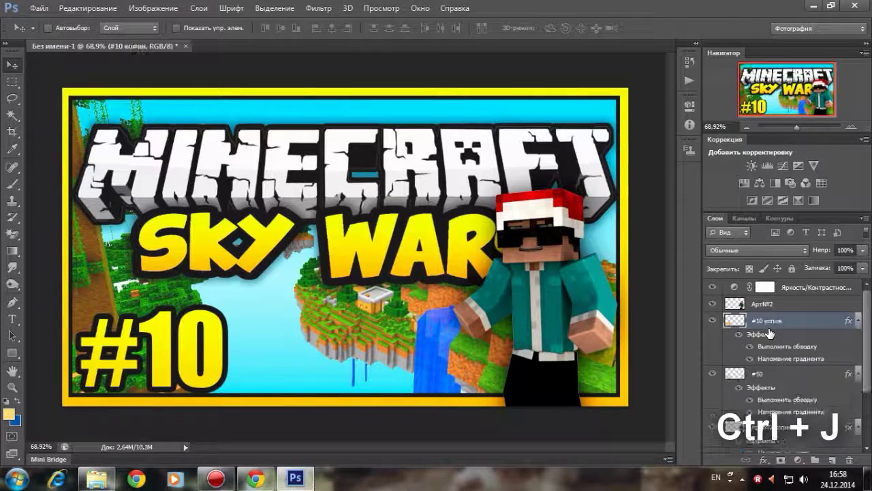
drag(780, 321, 790, 407)
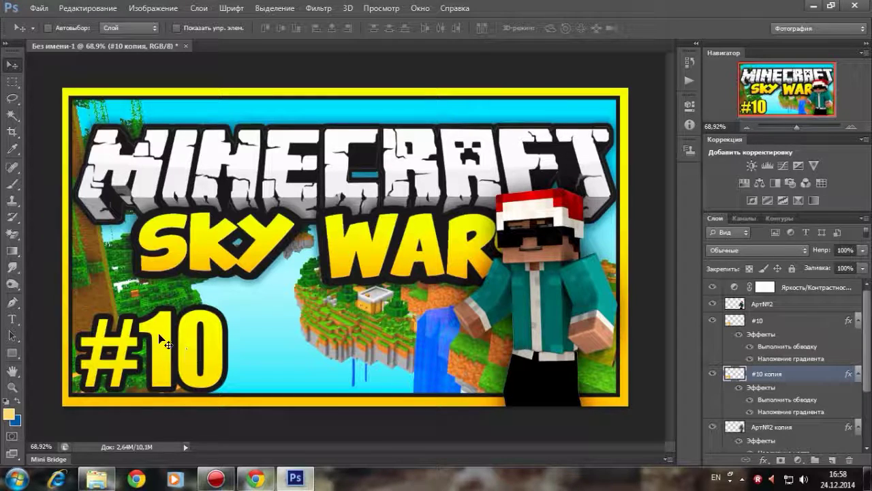
Step: In the #10 duplicate's layer style, replace the gradient overlay with a black 000000 color overlay, keeping the stroke
double_click(809, 378)
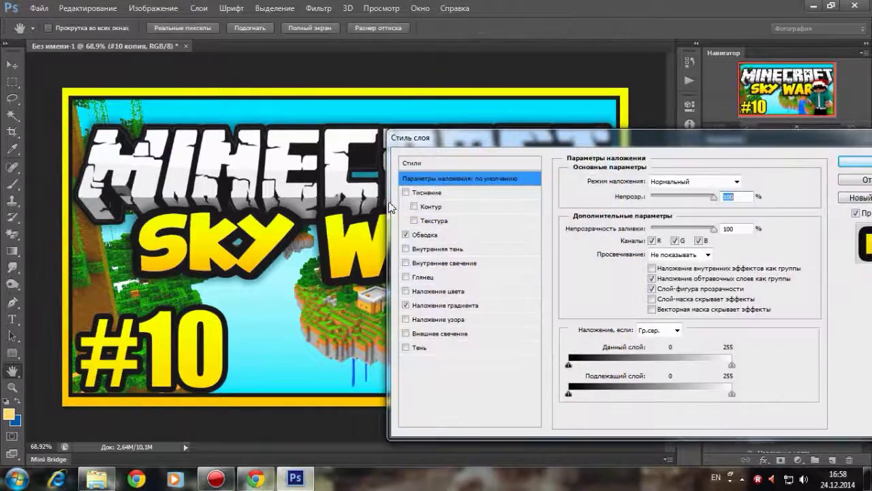
click(406, 305)
click(406, 235)
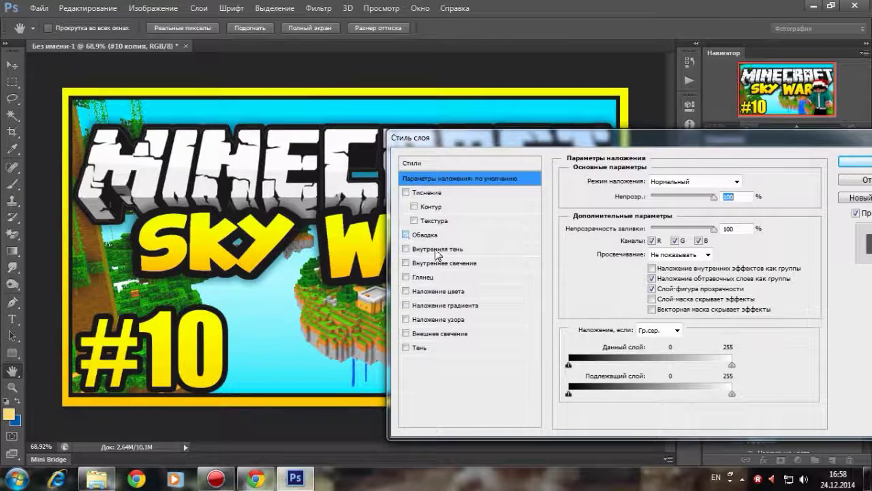
click(406, 234)
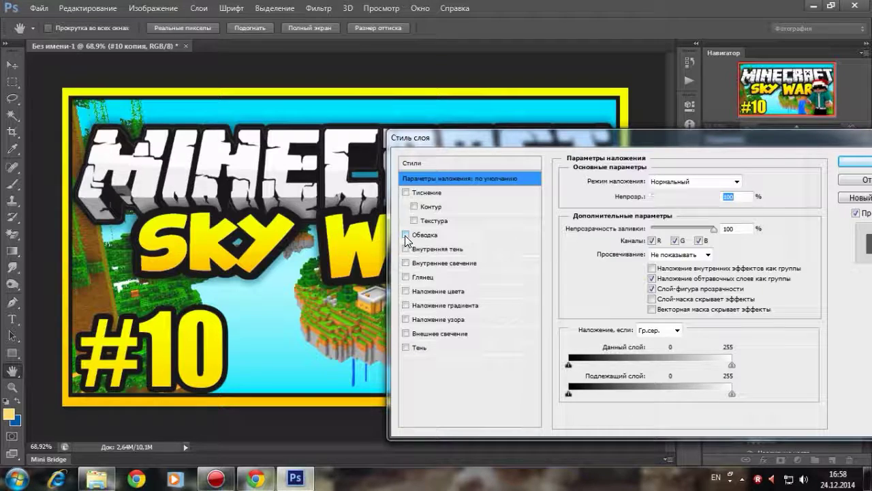
click(432, 291)
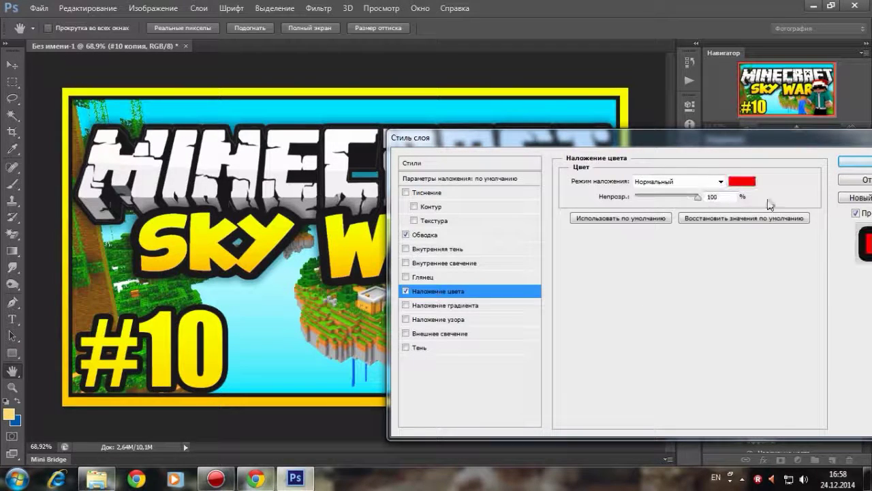
click(749, 188)
click(469, 413)
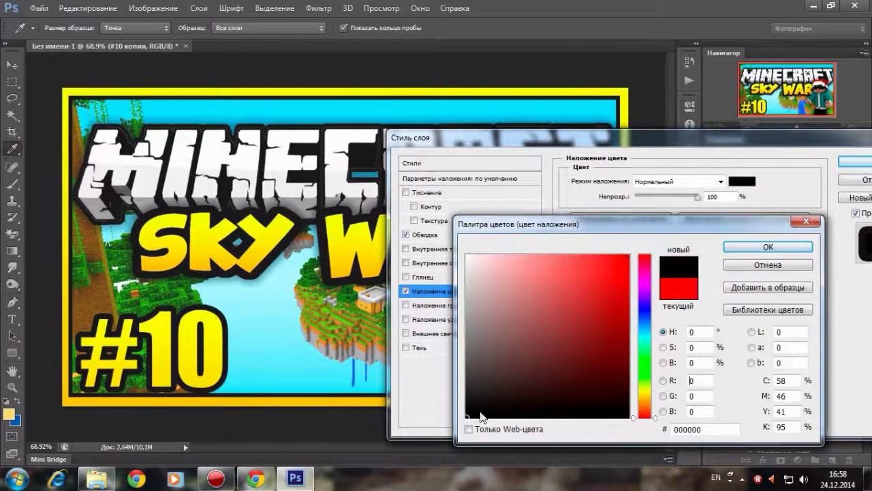
click(743, 247)
click(856, 162)
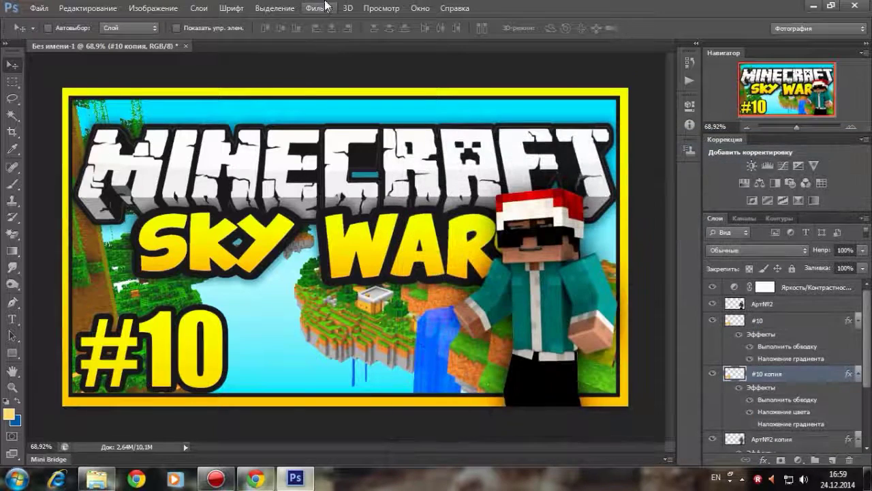
Step: Apply a Gaussian Blur with a radius of 30.5 pixels to the #10 duplicate
click(326, 11)
mouse_move(437, 180)
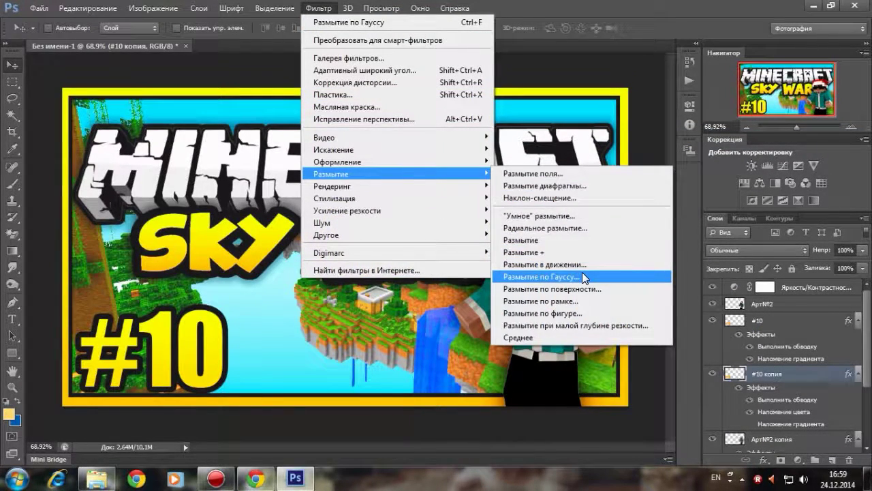
click(549, 277)
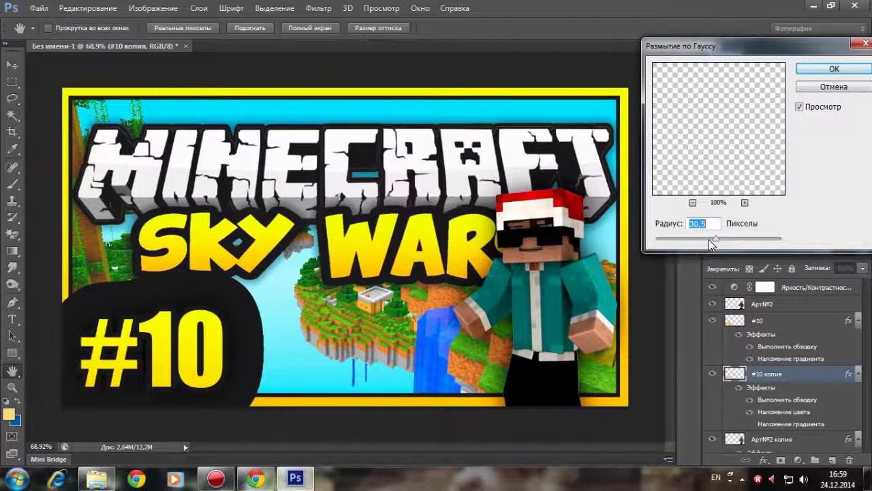
click(826, 69)
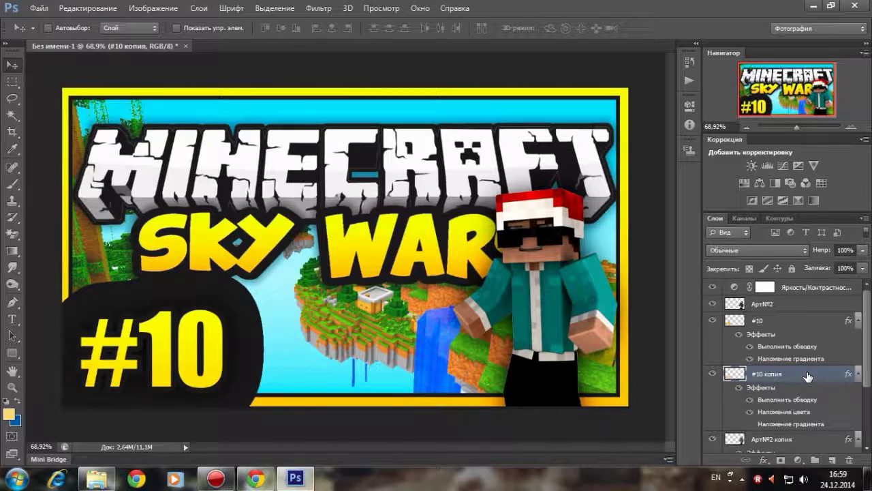
Step: Turn off the stroke effect in the layer style of the blurred #10 duplicate
double_click(808, 377)
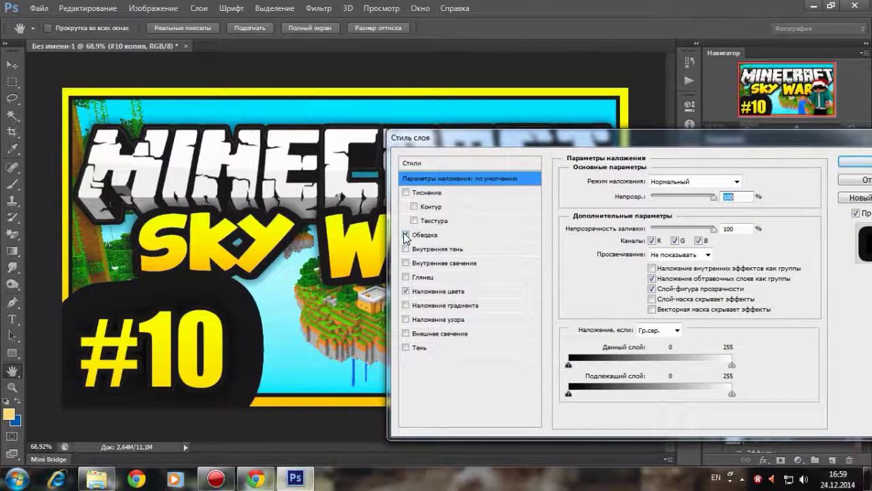
click(407, 235)
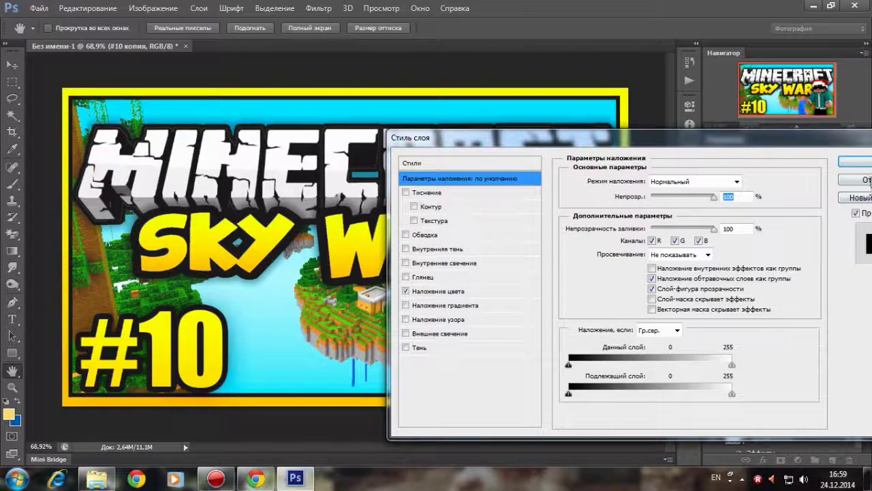
click(855, 162)
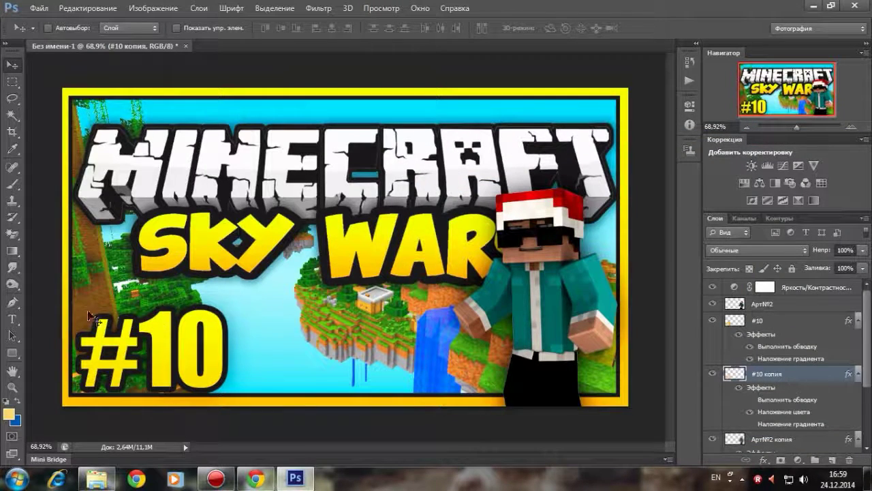
Step: Try moving the blurred #10 duplicate away from the text, and undo the move
drag(202, 300, 272, 289)
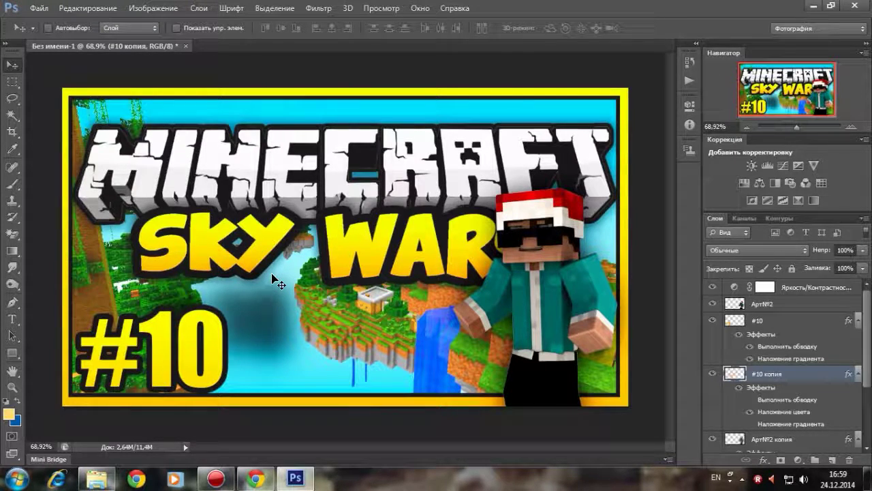
key(ctrl+z)
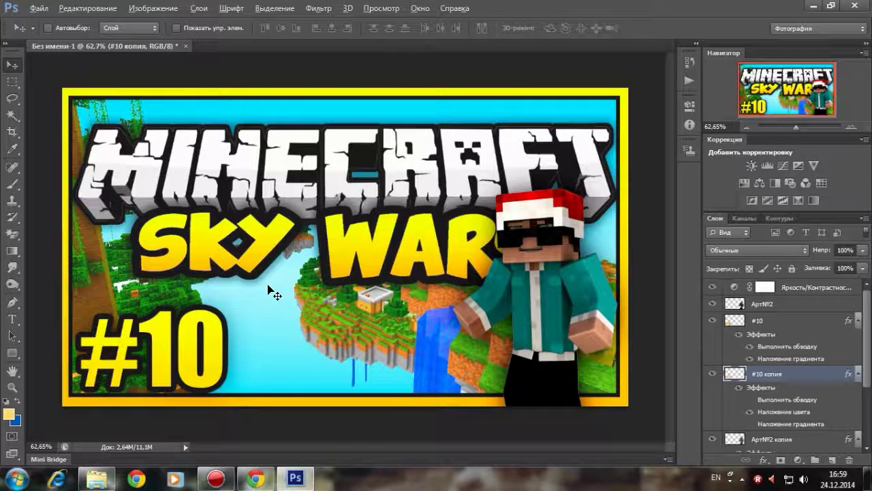
scroll(273, 292, down, 1)
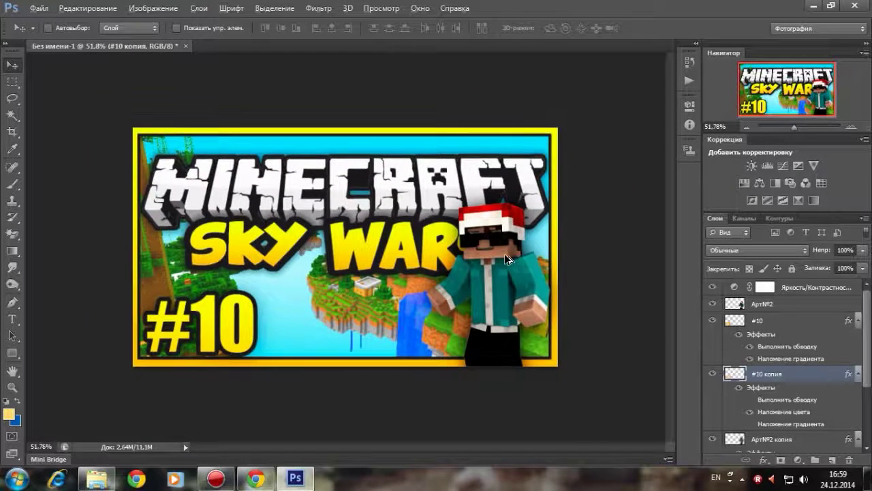
scroll(394, 315, up, 1)
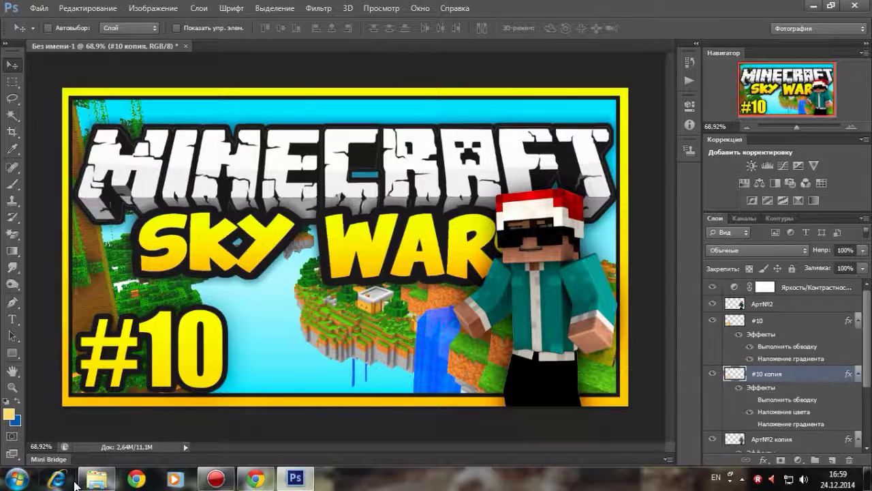
Step: Switch to Windows Explorer and open the Download folder on local disk D:
click(107, 483)
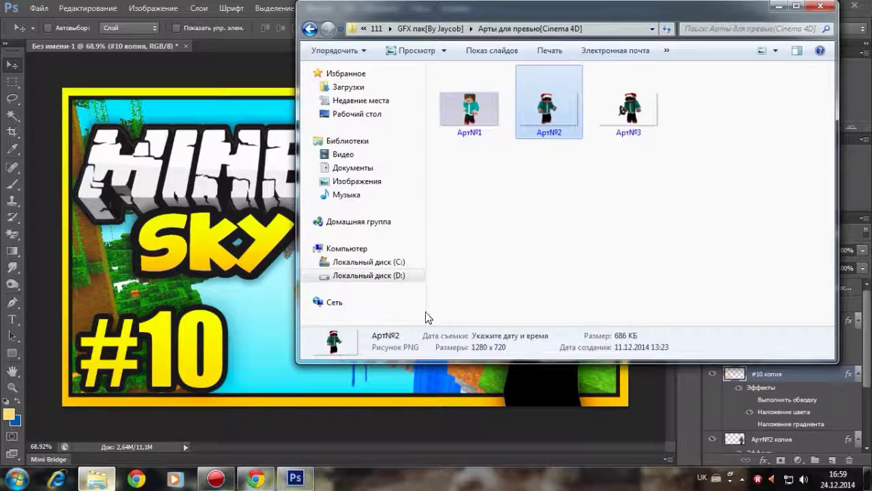
click(312, 30)
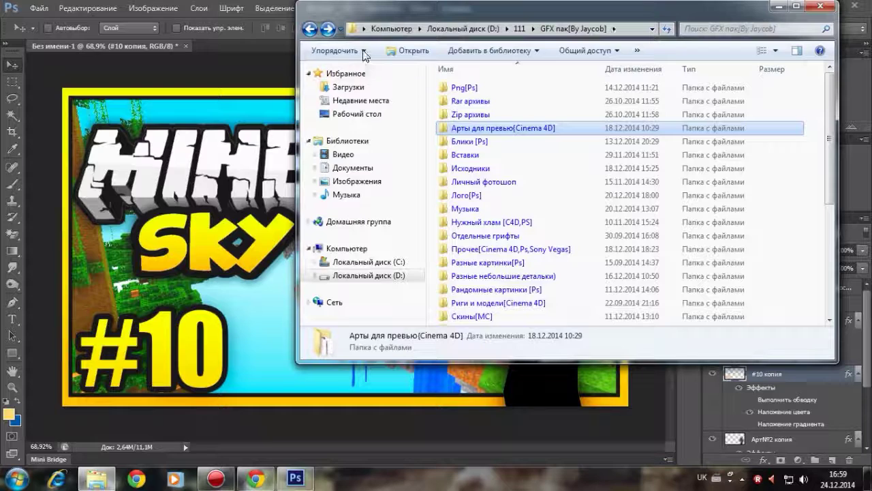
click(310, 29)
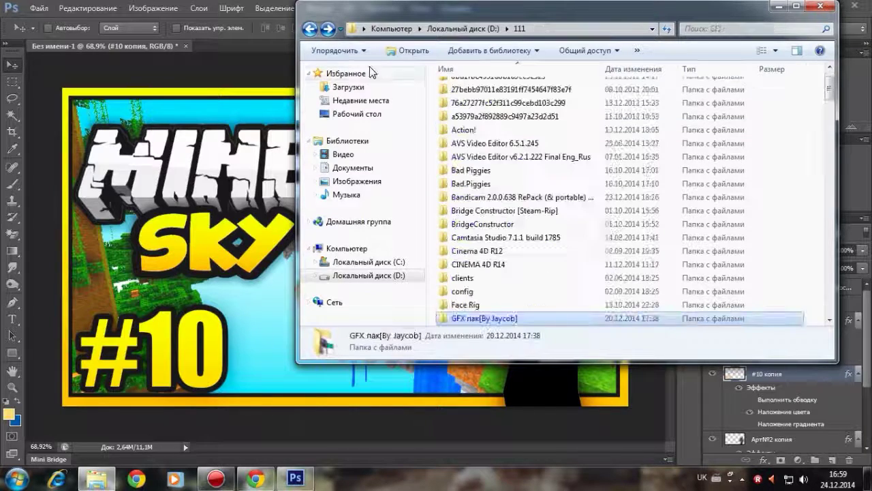
click(308, 29)
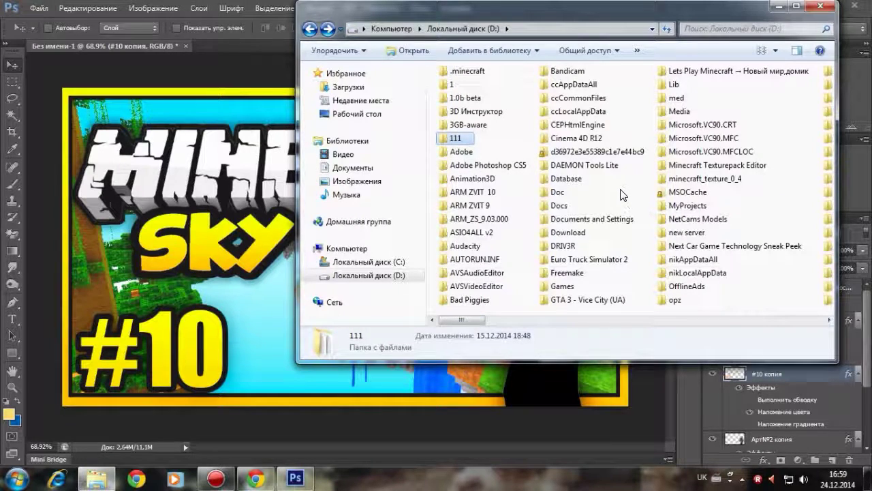
click(629, 204)
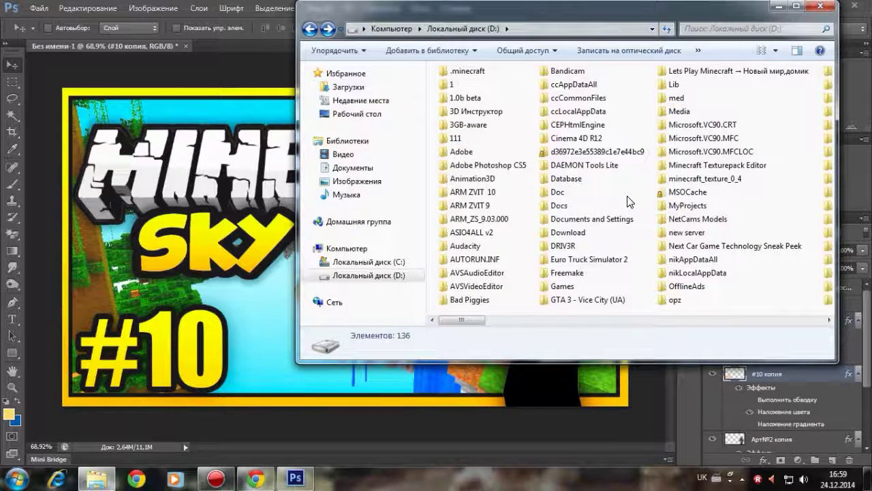
double_click(576, 235)
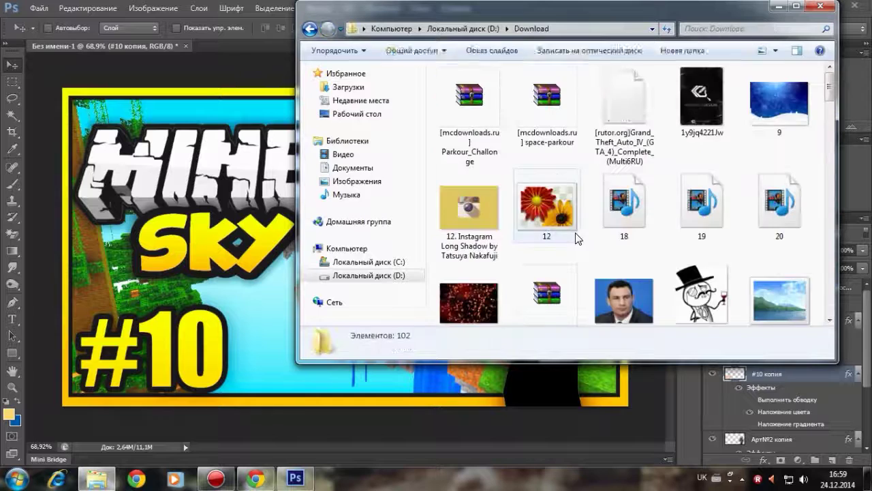
Step: Place the ocelot image 12 from the Download folder into the Photoshop document
scroll(555, 184, down, 1)
drag(552, 175, 331, 389)
drag(483, 256, 490, 291)
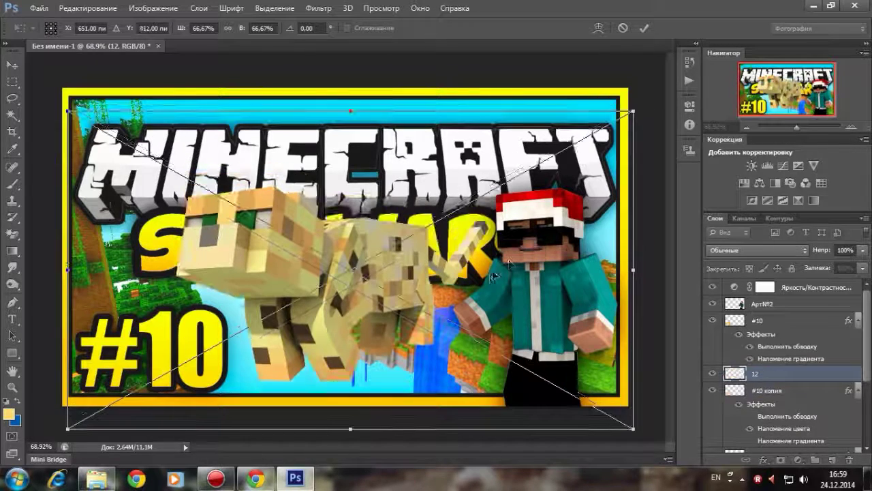
Step: Mirror the placed ocelot horizontally, scale it to about 38%, tilt it slightly and position it just right of the #10 text
click(196, 28)
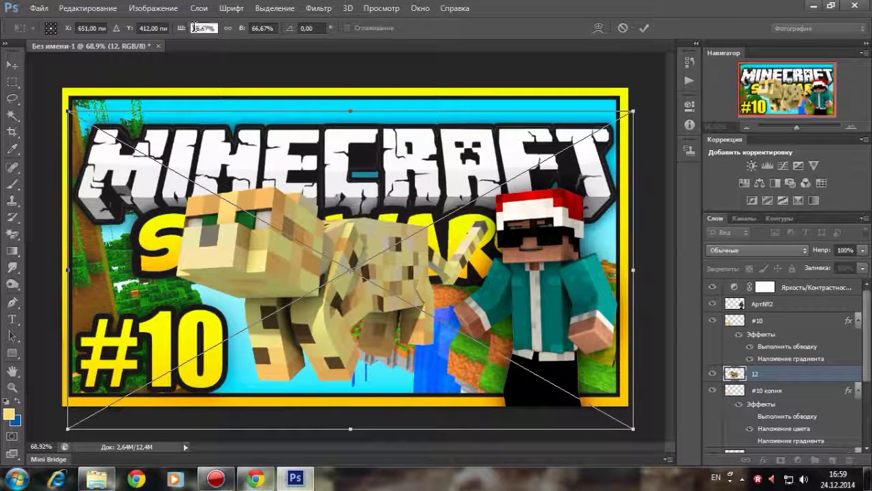
text(-)
key(Return)
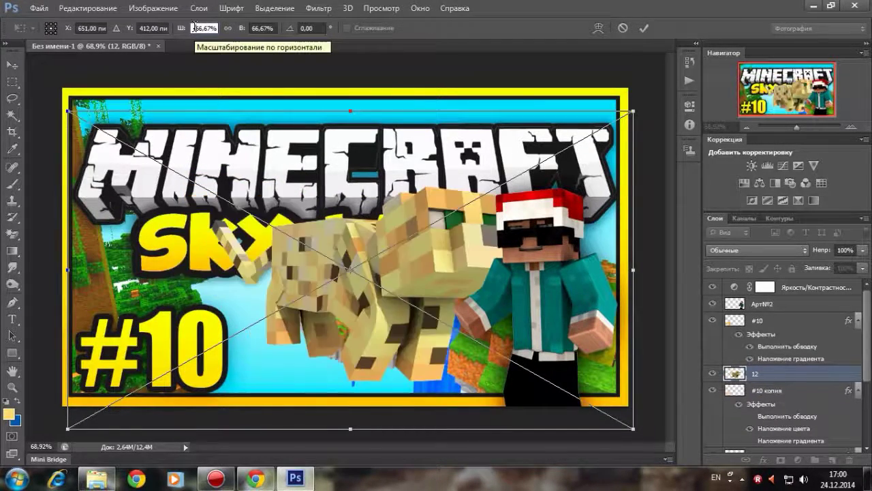
drag(634, 119, 396, 298)
drag(420, 229, 381, 293)
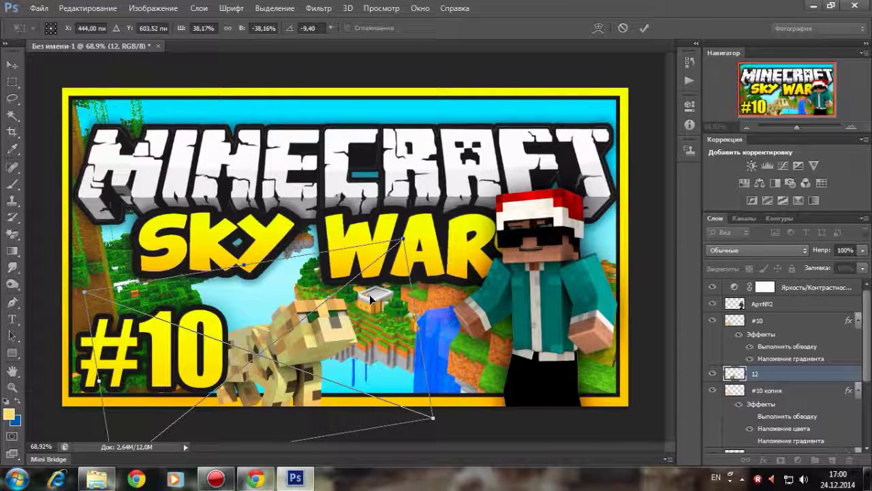
key(Return)
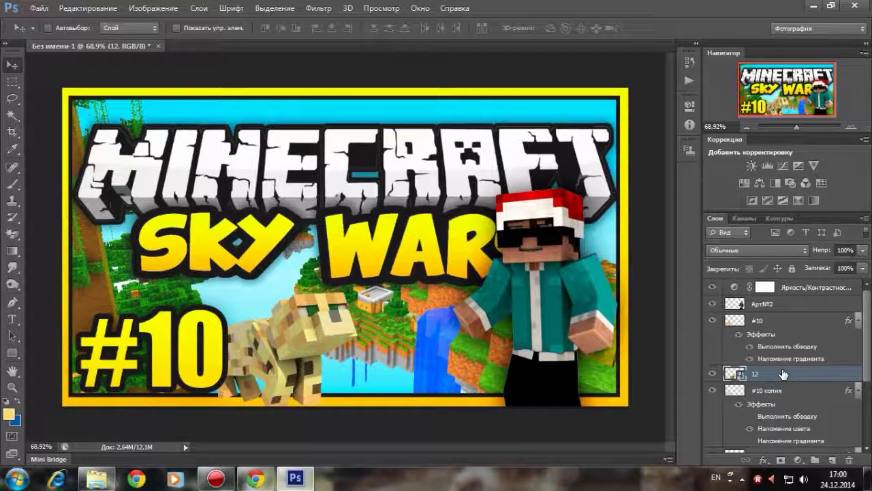
Step: Duplicate the ocelot layer 12 and give the lower copy a dark color overlay
key(ctrl+j)
double_click(783, 373)
click(427, 291)
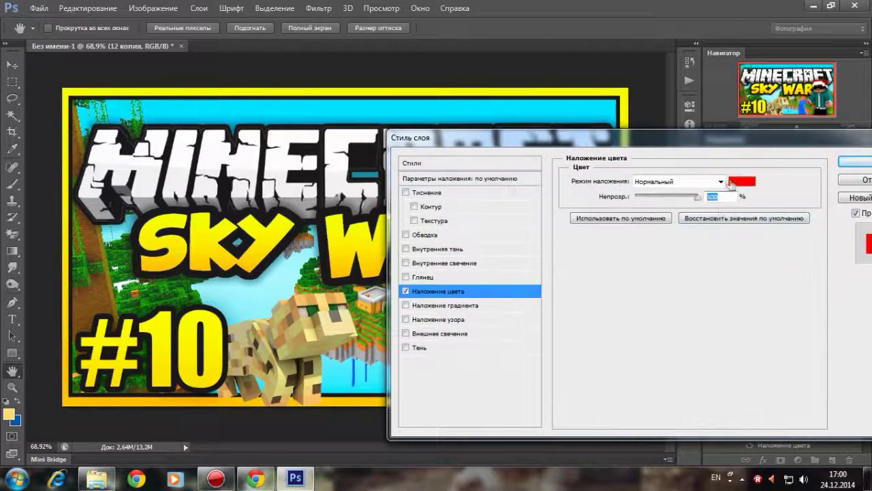
click(721, 194)
key(Return)
key(Return)
Step: Apply a Gaussian Blur with a radius of 40.1 pixels to the ocelot copy to form its shadow
key(v)
click(318, 8)
mouse_move(334, 173)
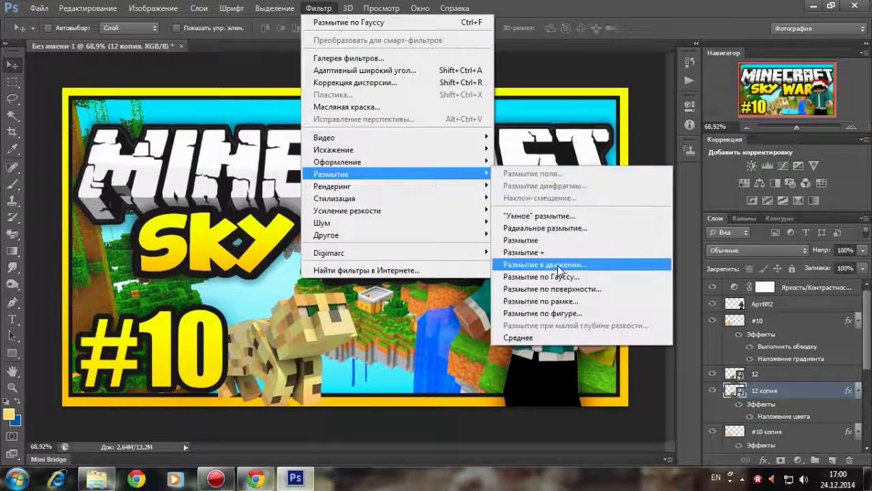
click(557, 262)
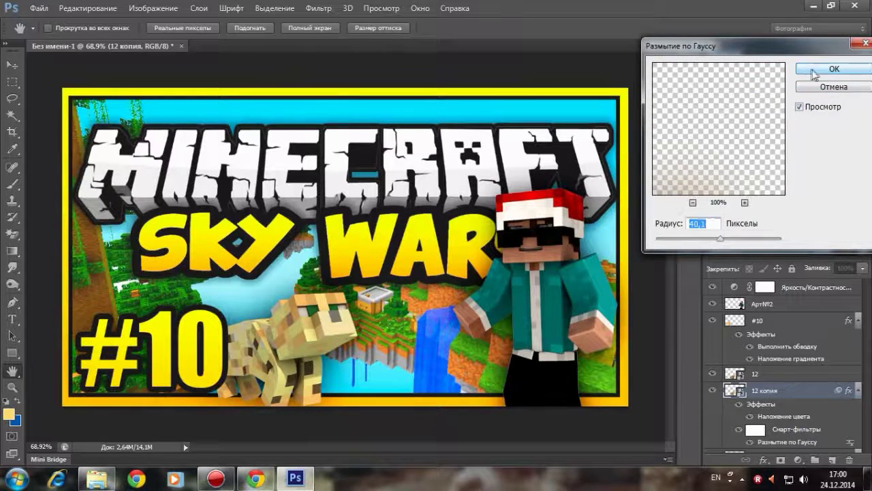
click(834, 68)
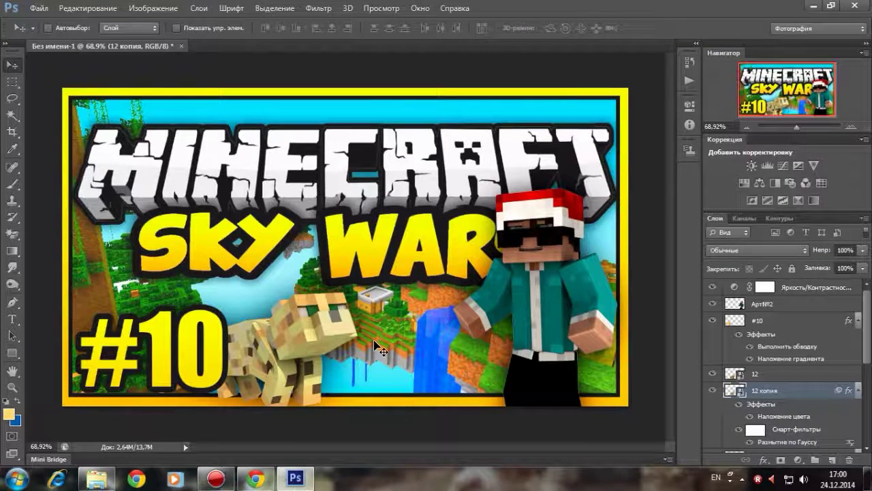
Step: Examine the whole composition at thumbnail size and at larger zoom levels
scroll(378, 348, down, 4)
scroll(380, 345, down, 2)
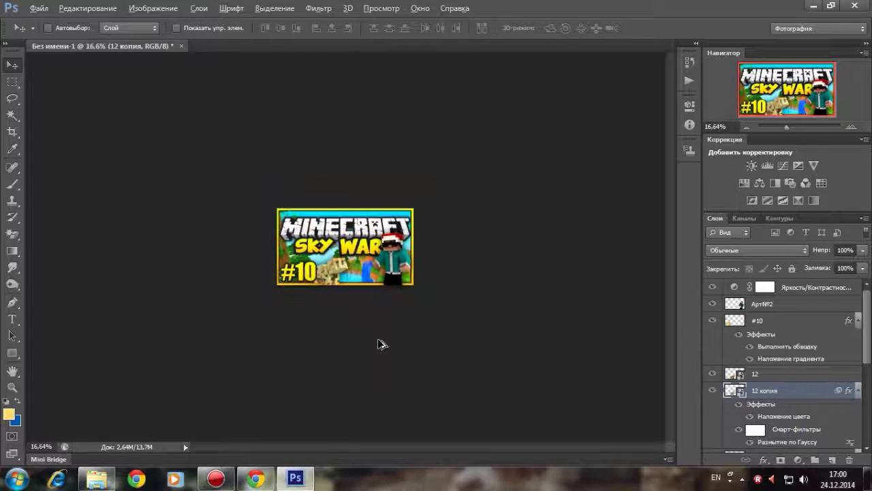
scroll(381, 344, up, 4)
key(alt)
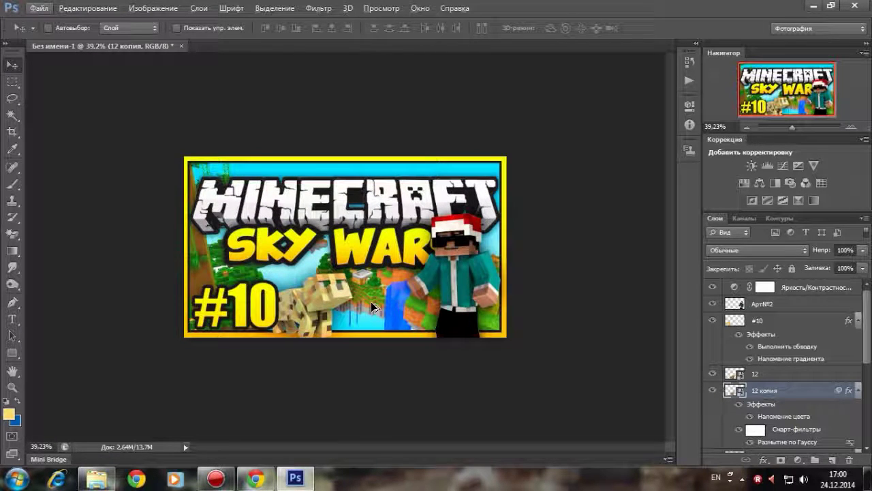
scroll(370, 301, up, 3)
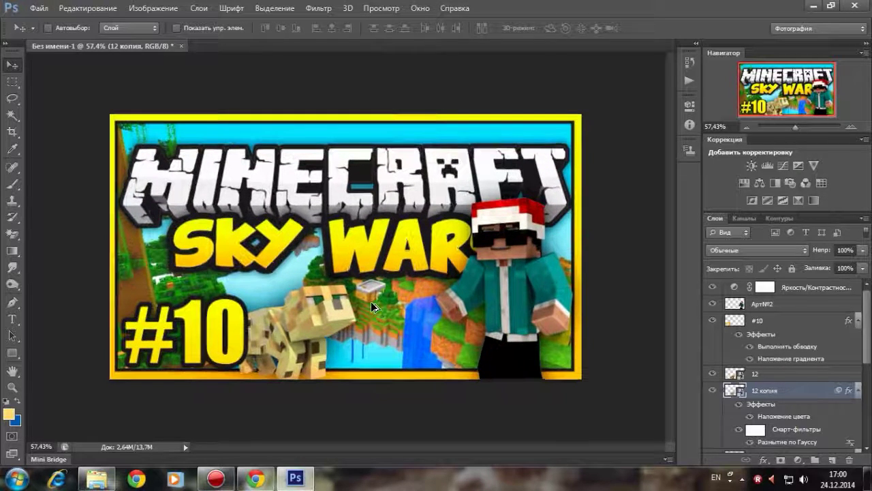
scroll(371, 301, up, 1)
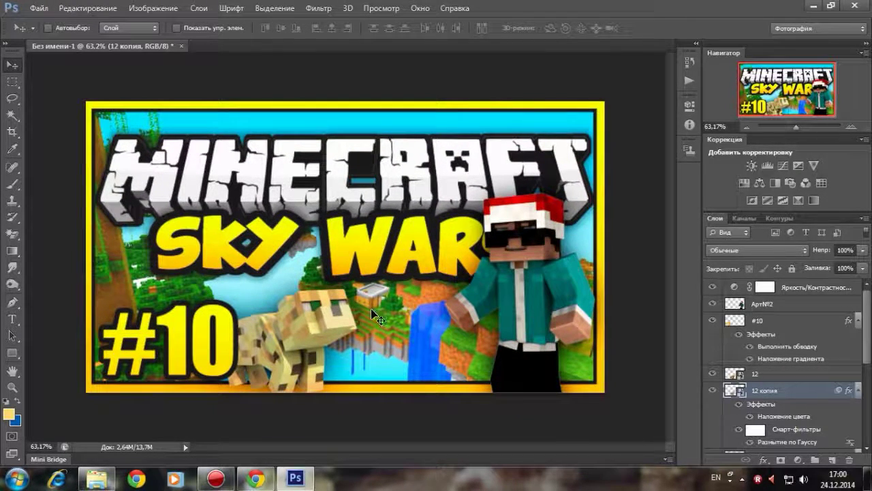
key(alt)
scroll(371, 310, down, 3)
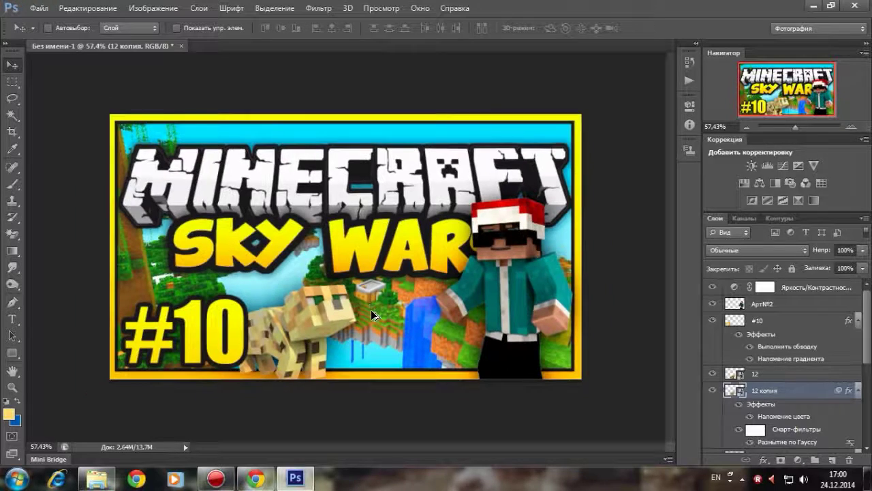
scroll(369, 256, up, 3)
key(alt)
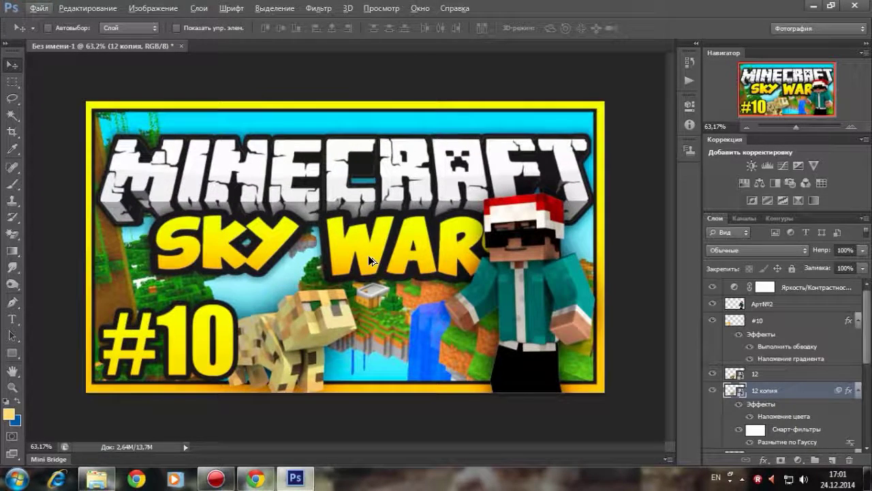
Step: Save the image to the desktop as a JPEG named "Наша превьюшка" with quality 12 and the baseline optimized format
click(46, 8)
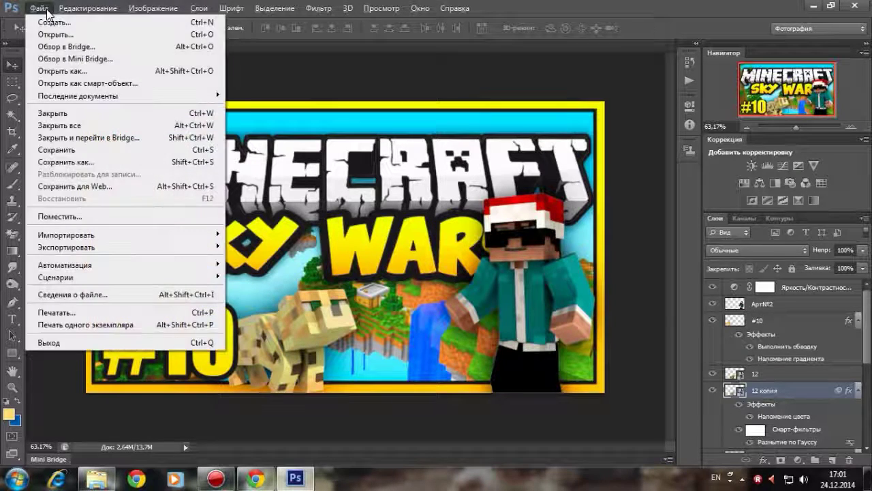
click(90, 164)
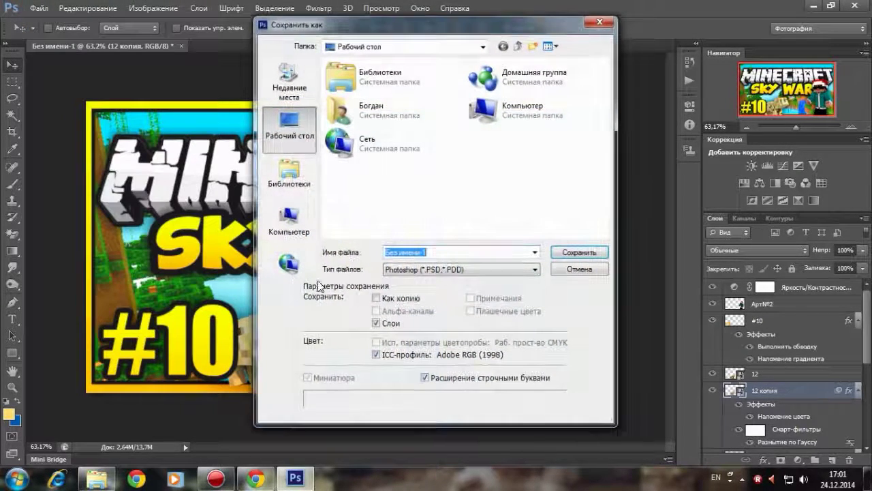
click(511, 270)
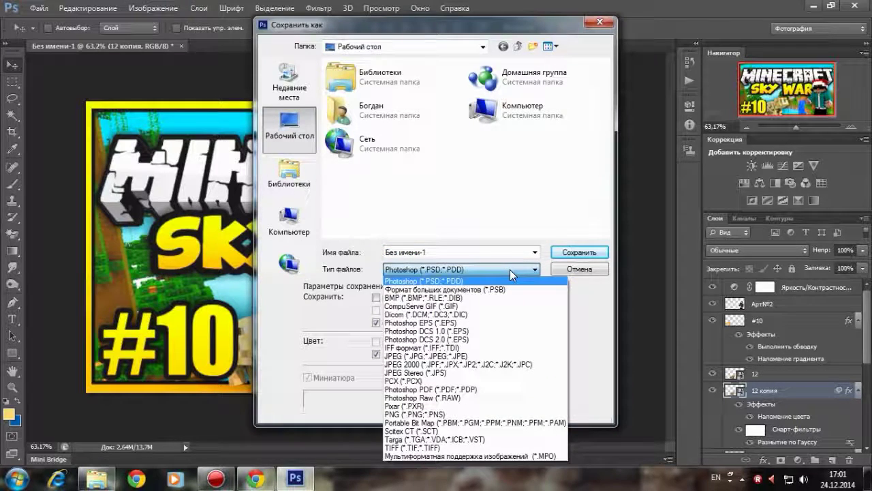
click(442, 356)
click(445, 251)
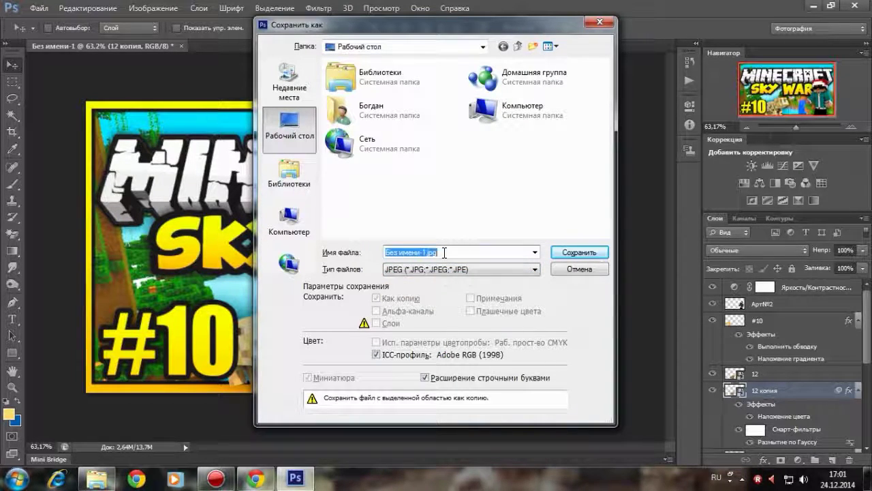
text(Наша пр)
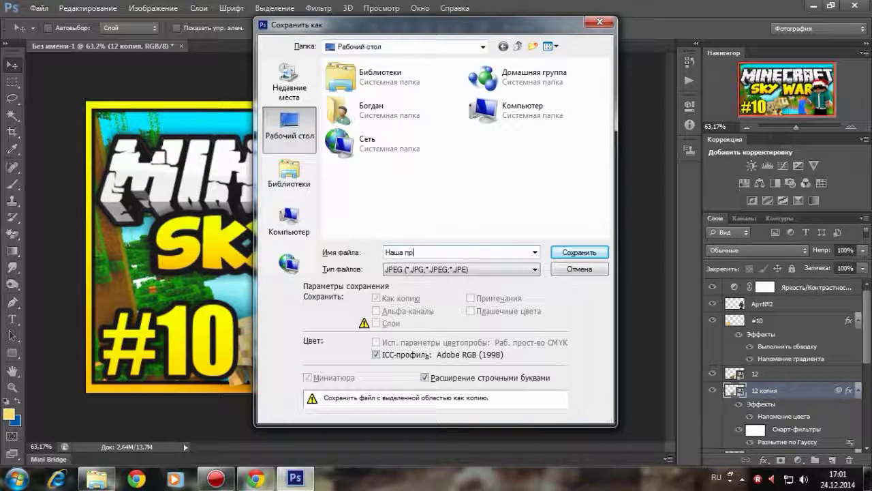
text(евьюшка)
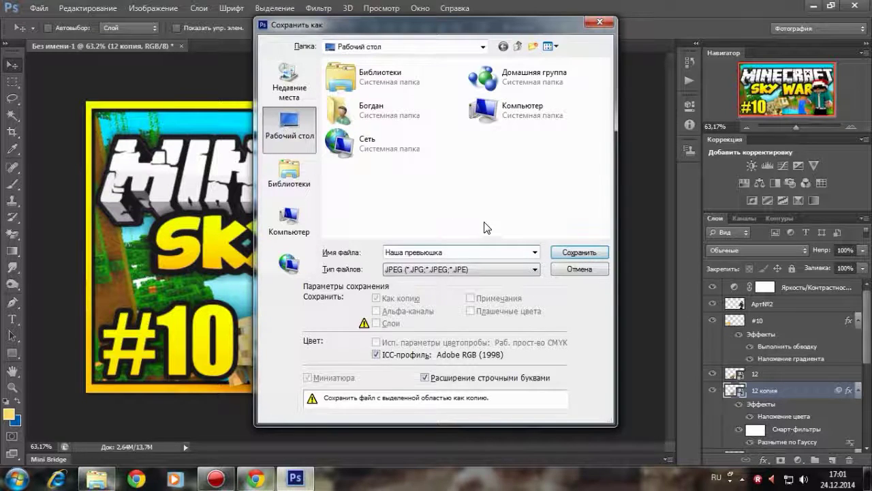
click(566, 254)
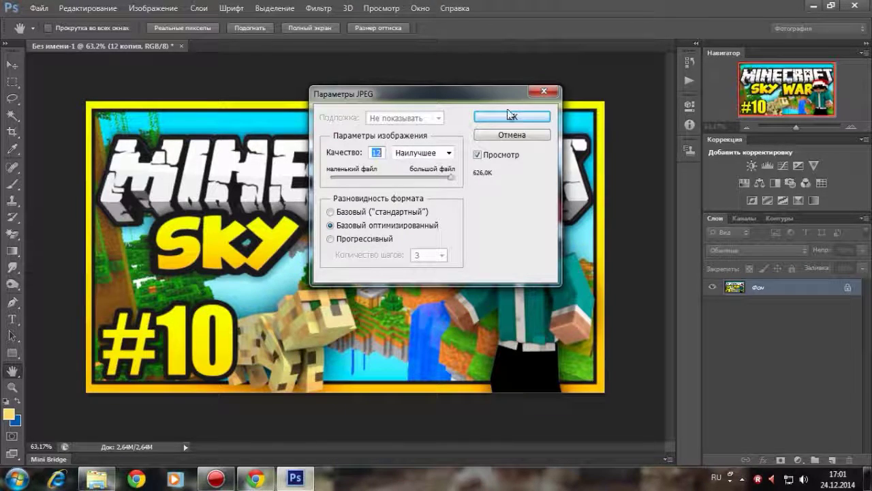
click(508, 119)
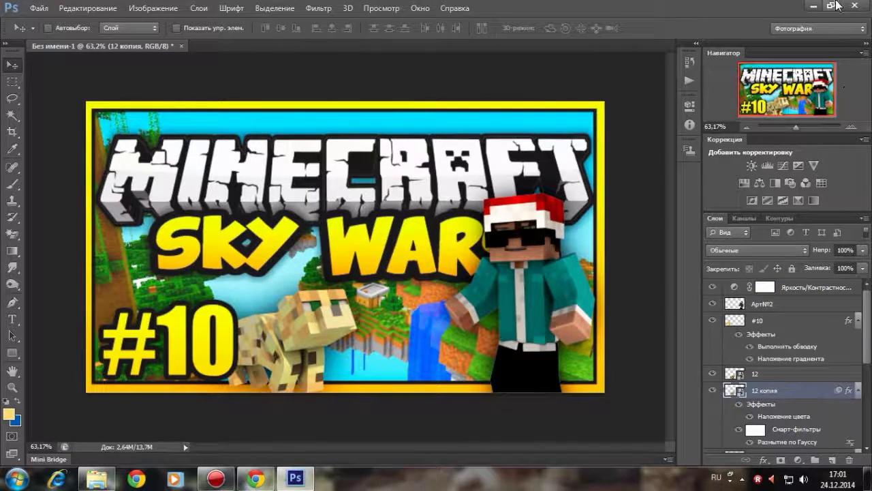
Step: Clear the open windows and view the saved "Наша превьюшка" image from the desktop in Windows Photo Viewer
click(812, 5)
click(779, 6)
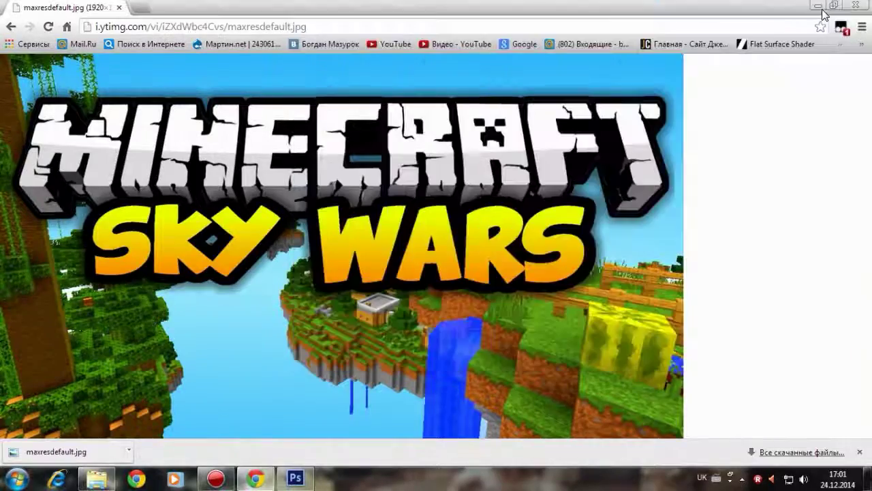
click(860, 5)
drag(179, 87, 466, 148)
double_click(462, 156)
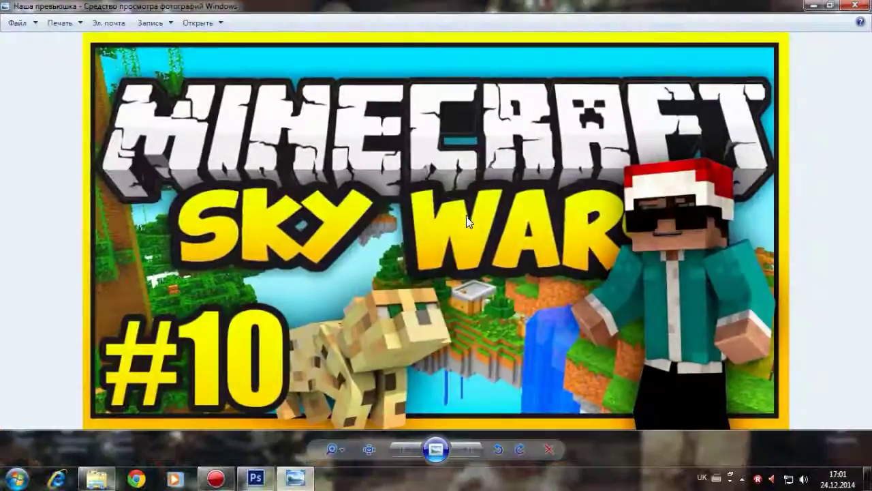
scroll(228, 238, up, 2)
scroll(228, 238, down, 2)
scroll(227, 236, up, 2)
scroll(227, 235, down, 2)
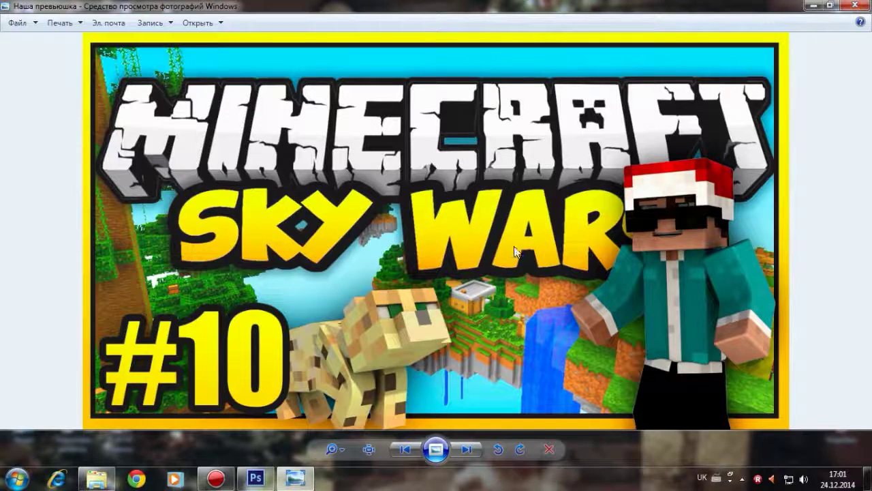